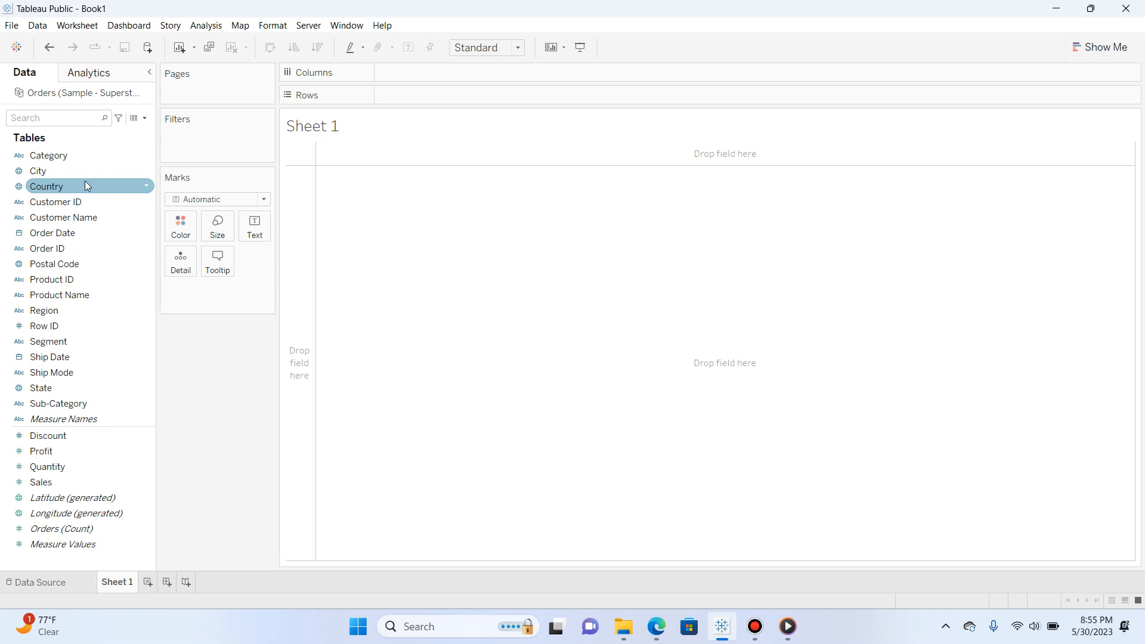
Build a text table of Profit by Category, with Category on Rows
left_click_drag(68, 156, 406, 99)
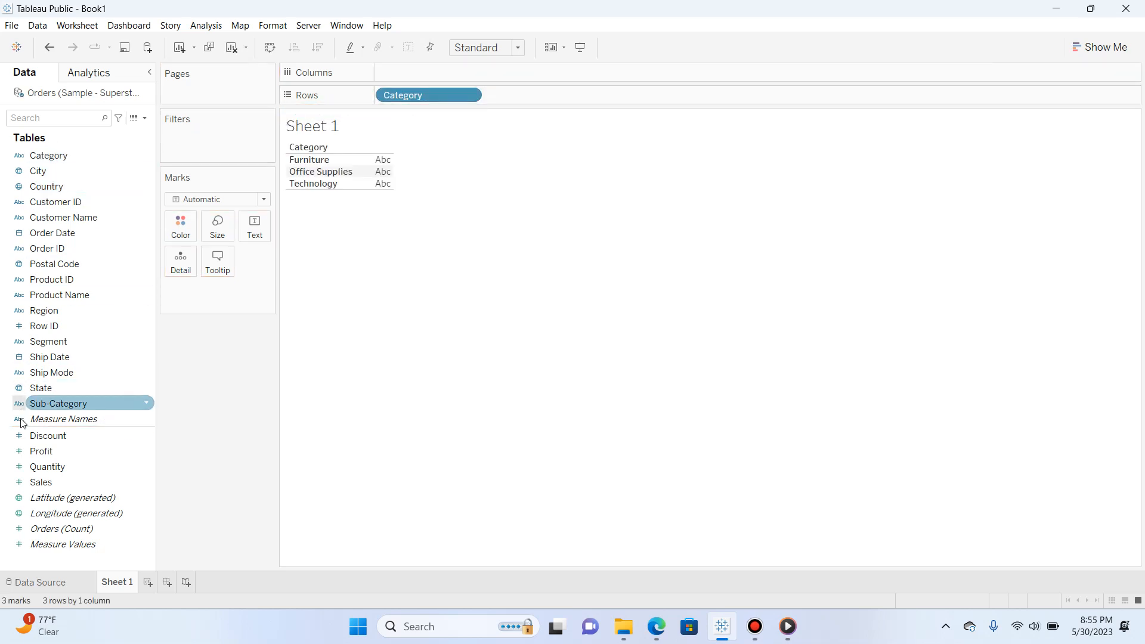
left_click_drag(43, 450, 376, 180)
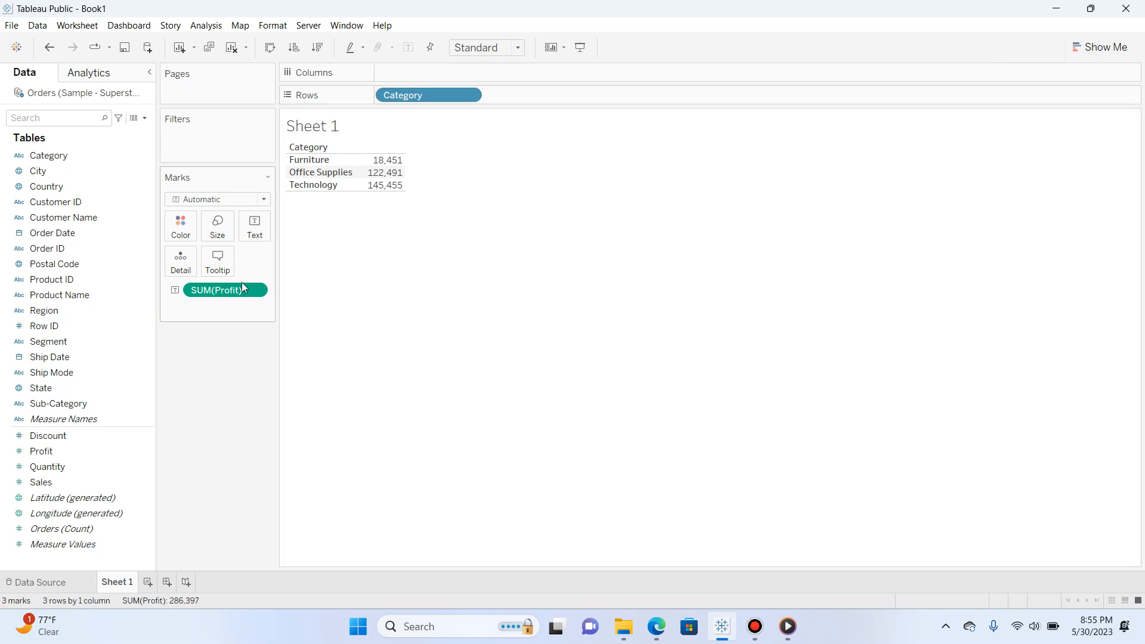
Try the Profit by Category view as pie, heat map, highlight table, treemap, circle view, packed bubbles and box-and-whisker plot
left_click(1084, 50)
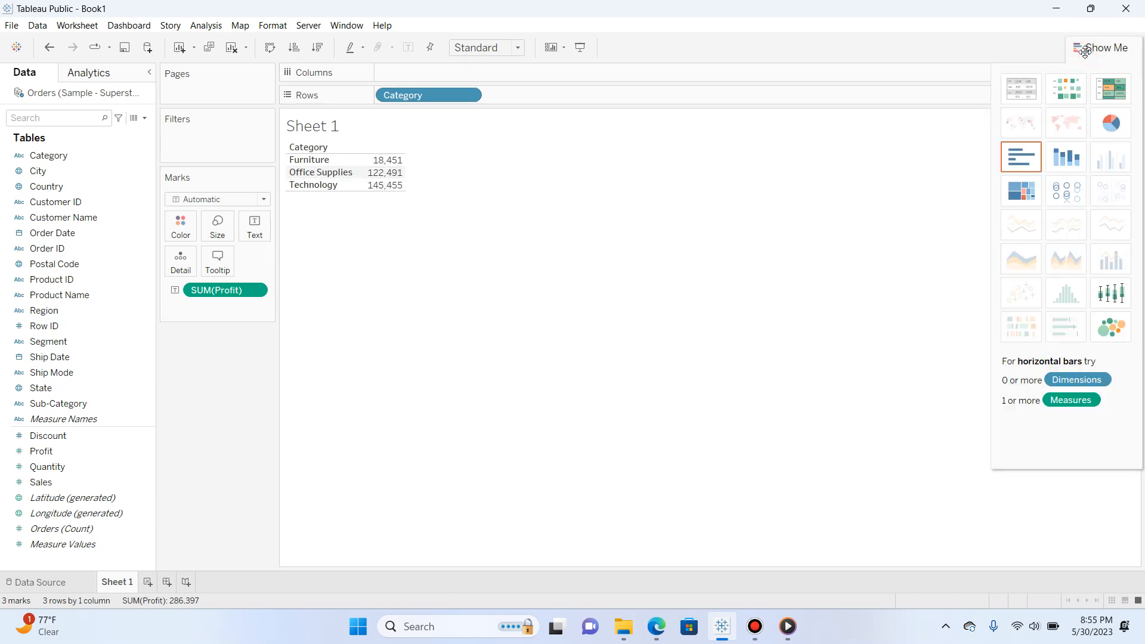
left_click(1108, 118)
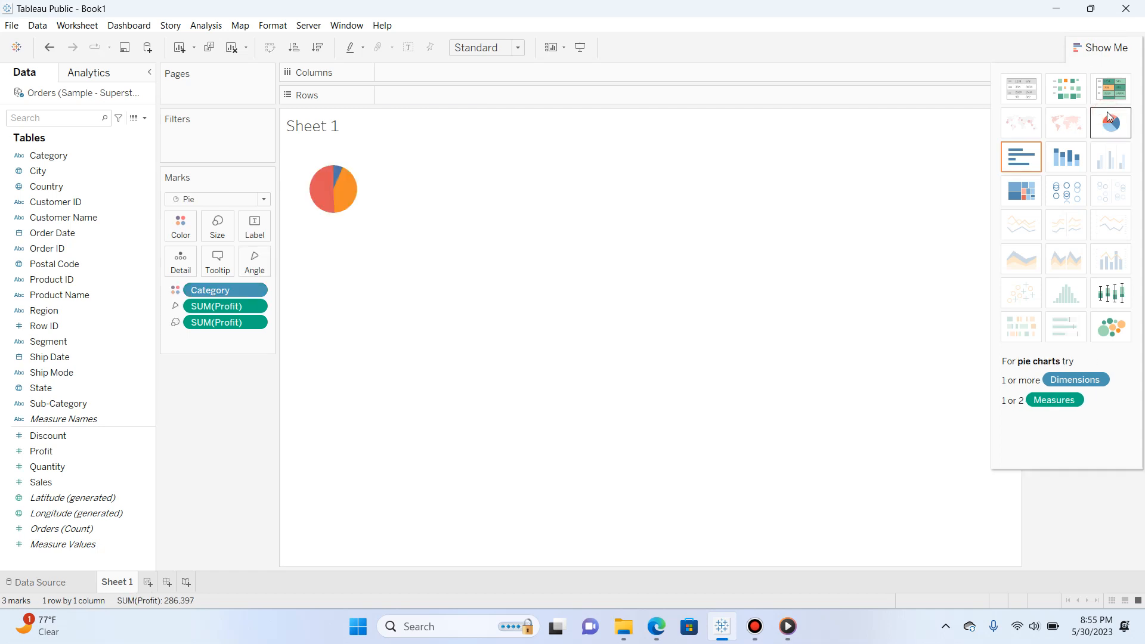
left_click(1079, 89)
left_click(1106, 88)
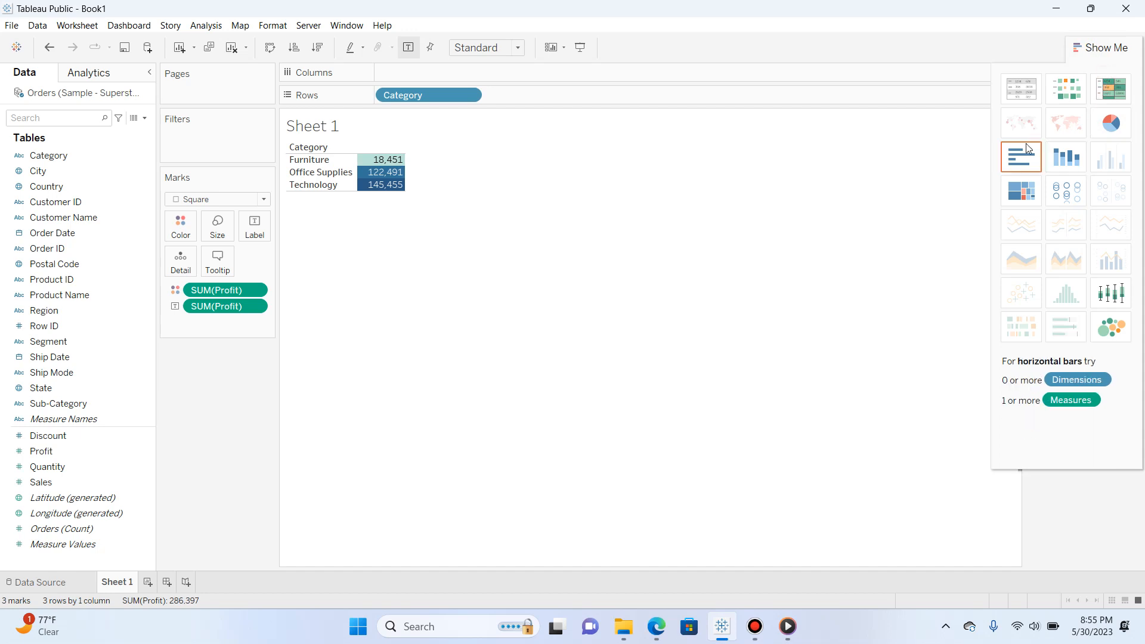
left_click(1027, 187)
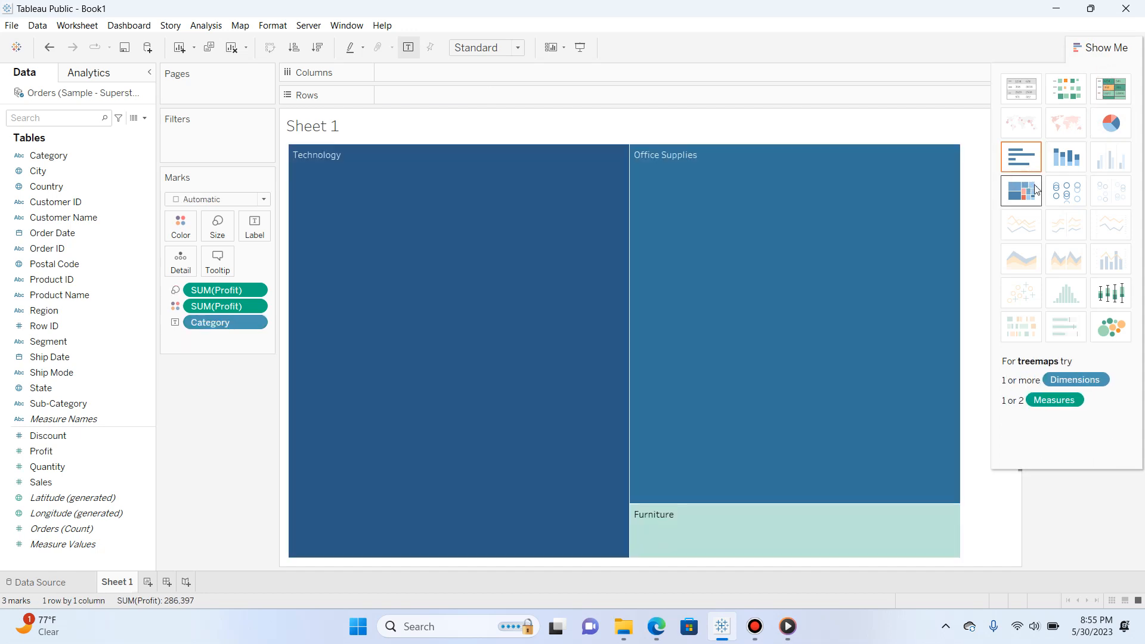
left_click(1057, 196)
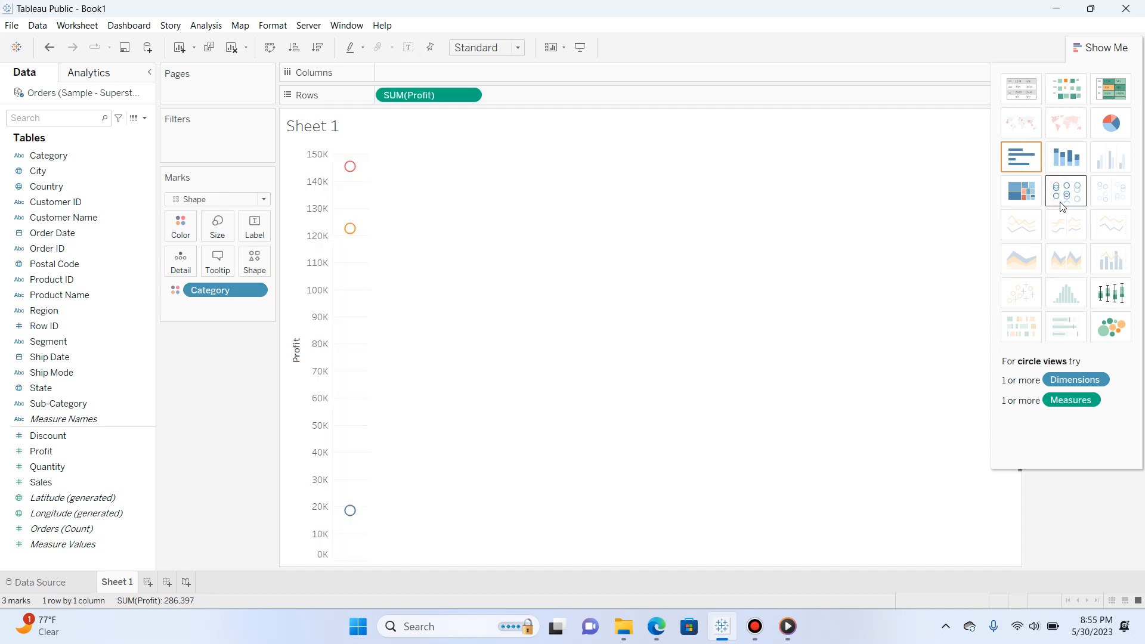
left_click(1110, 328)
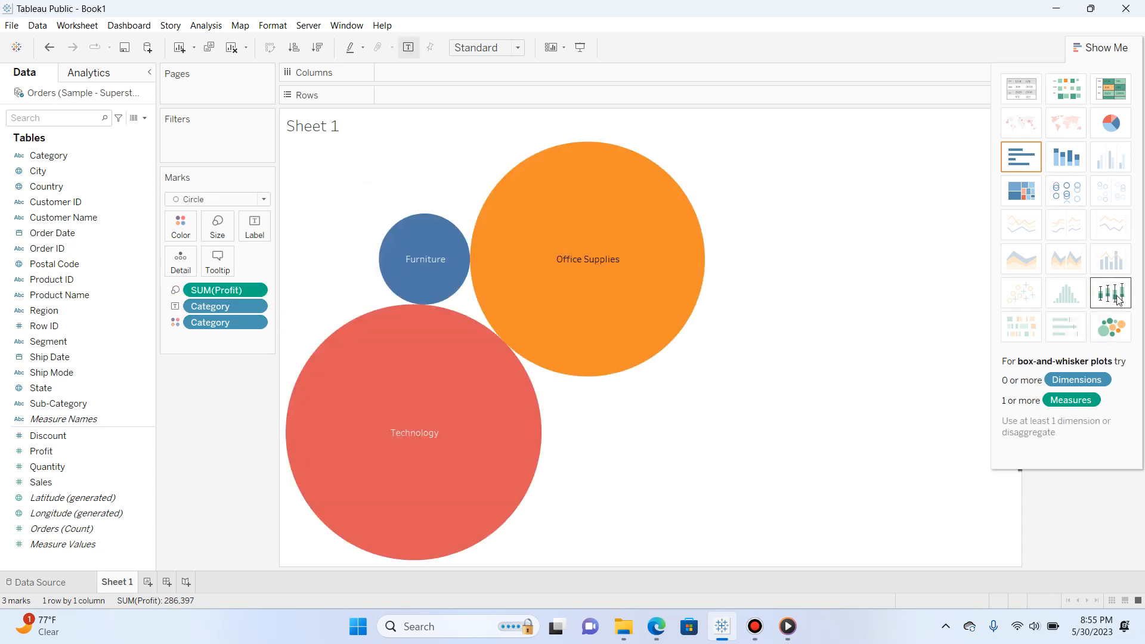
left_click(1110, 293)
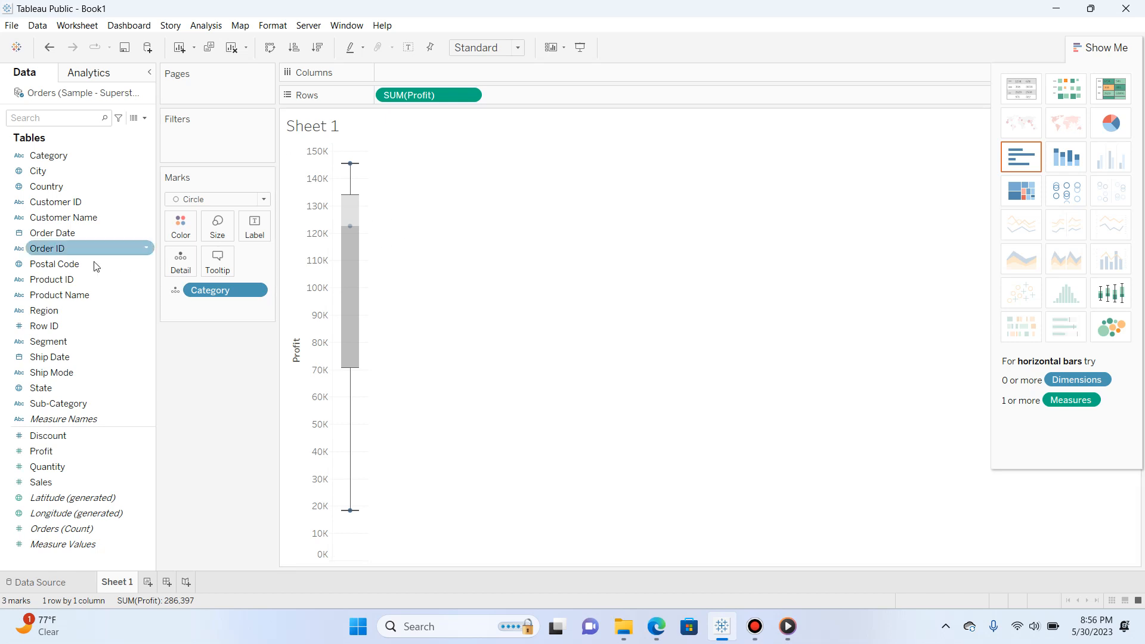
Add Region to Rows before Profit and change the chart to a treemap
left_click_drag(77, 310, 538, 101)
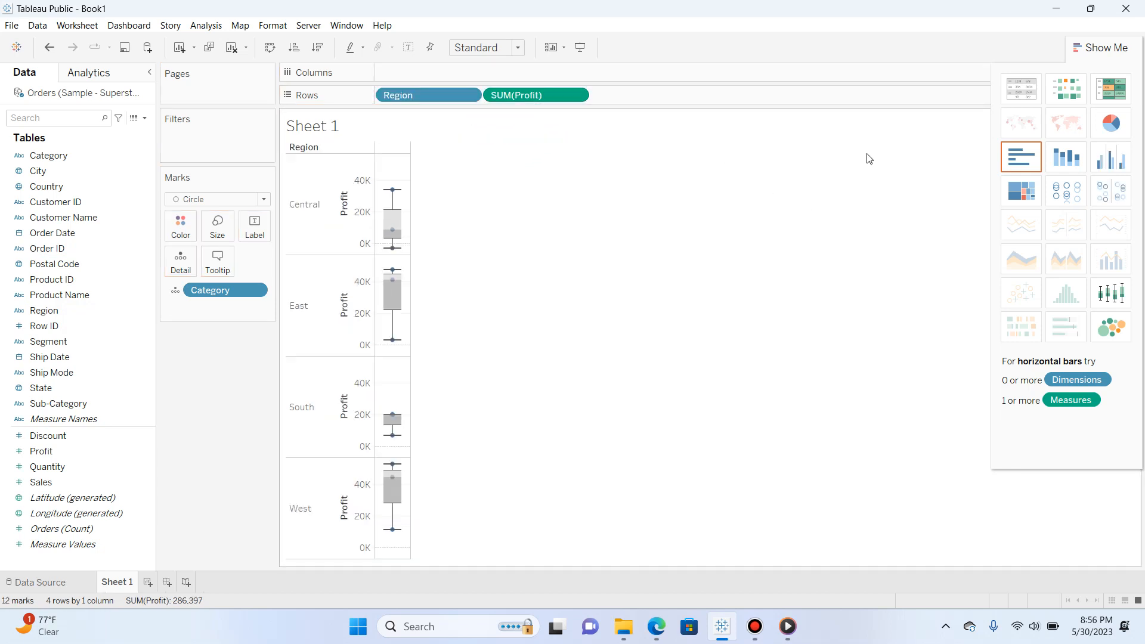
left_click(1034, 199)
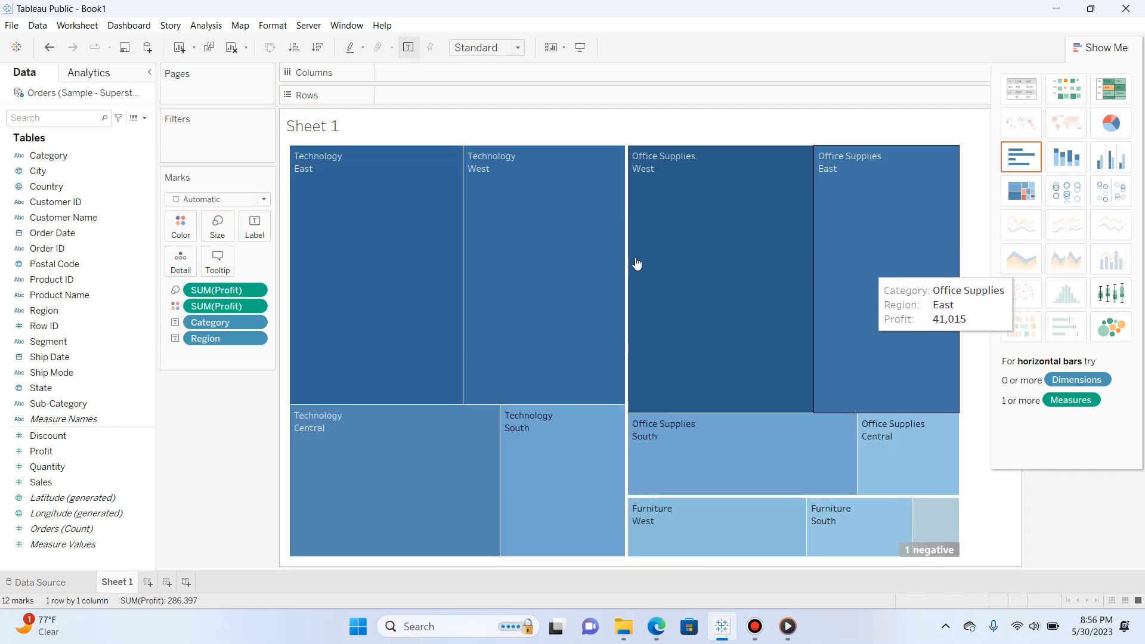
Label the treemap's rectangles with SUM(Profit) in addition to Category and Region
left_click(226, 328)
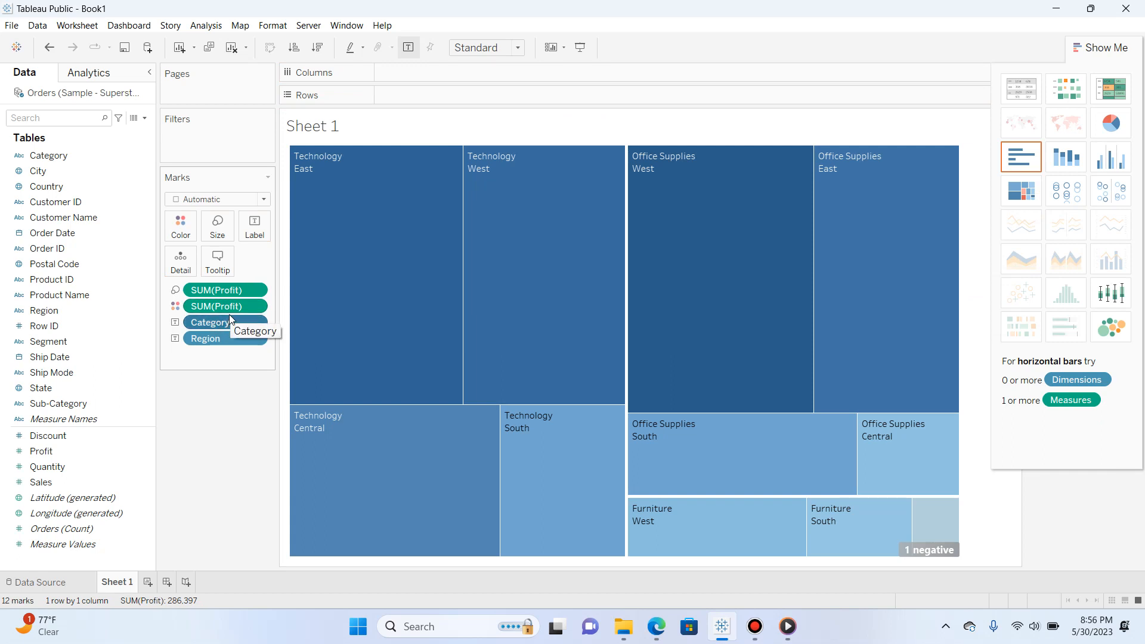
left_click_drag(229, 316, 262, 231)
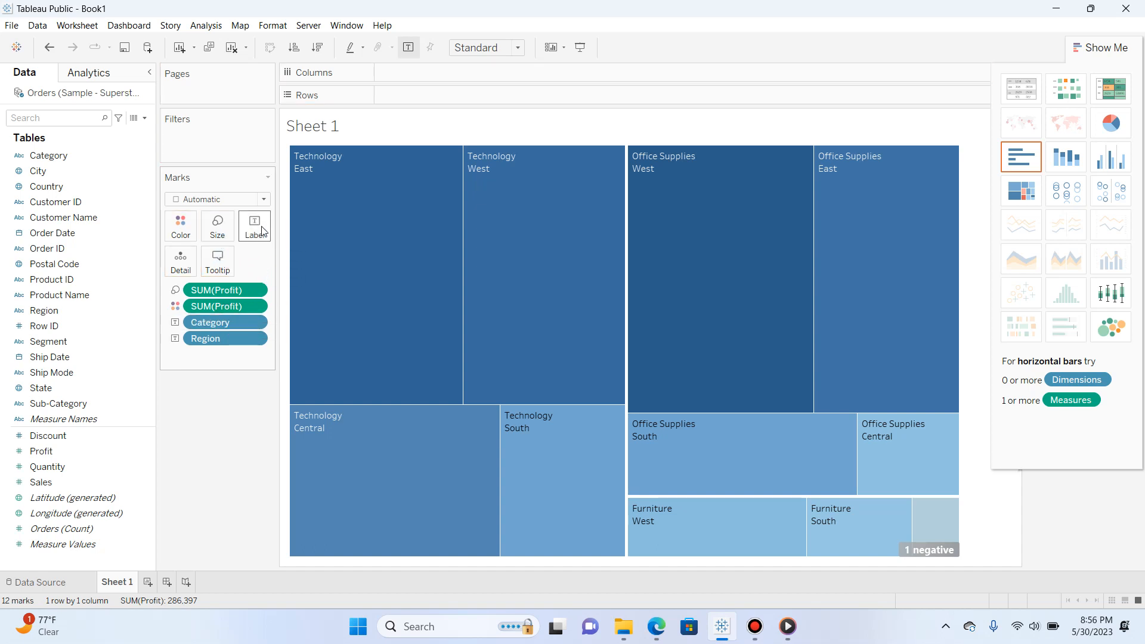
left_click_drag(232, 307, 248, 234)
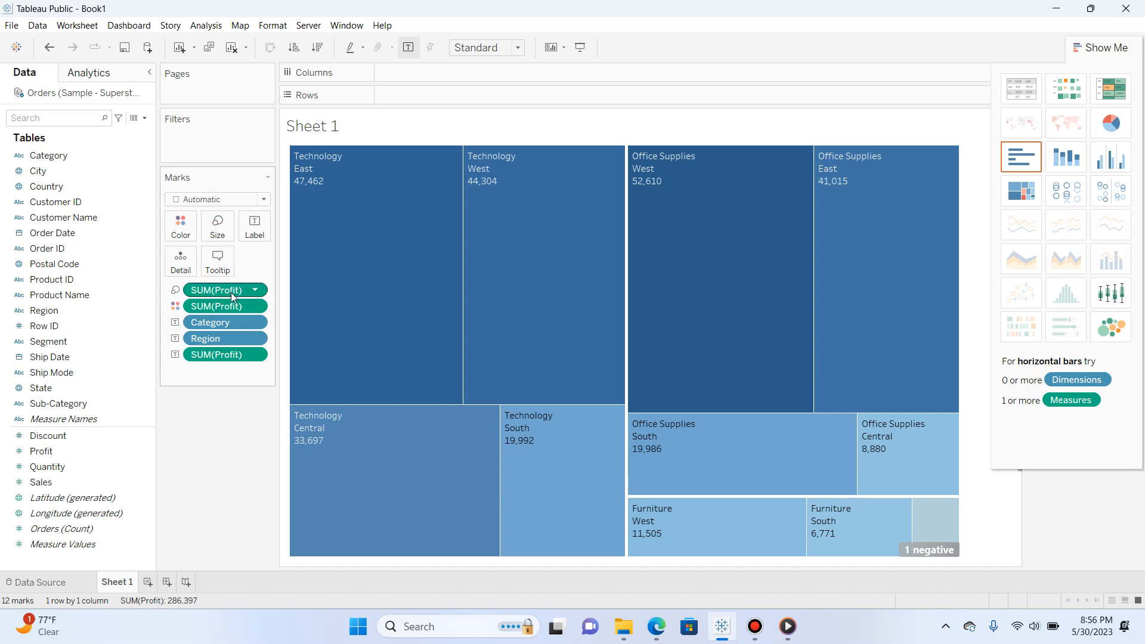
mouse_move(232, 292)
left_mouse_down()
mouse_move(229, 239)
mouse_move(227, 286)
left_mouse_up()
Try the Shape, Area and Gantt Bar mark types, and show the data as stacked bars
left_click(262, 201)
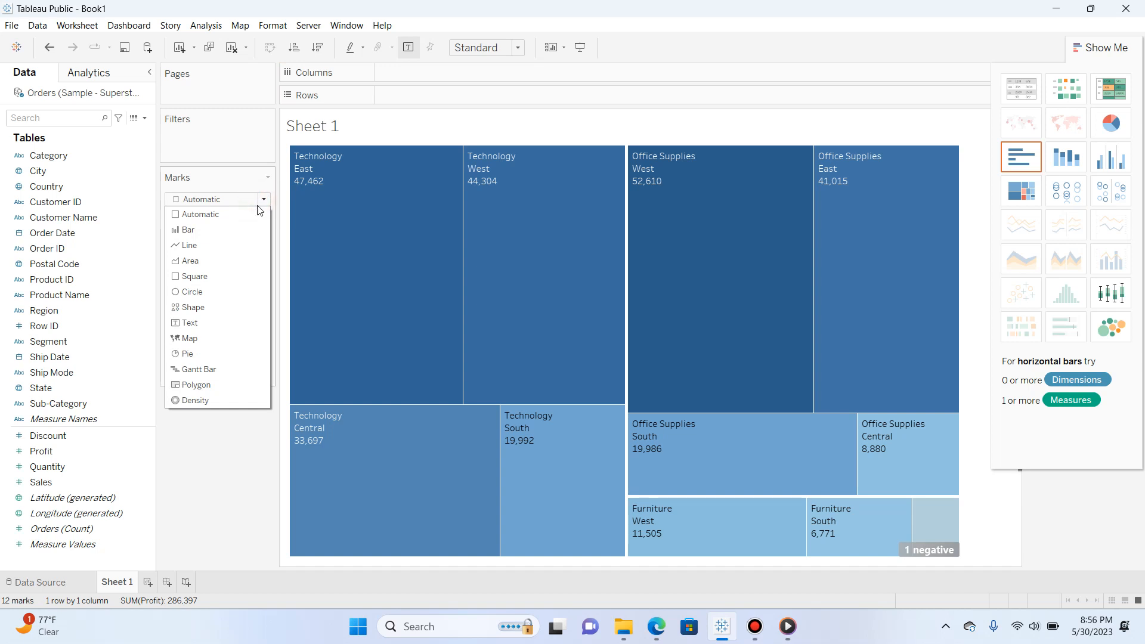
left_click(207, 305)
left_click(262, 199)
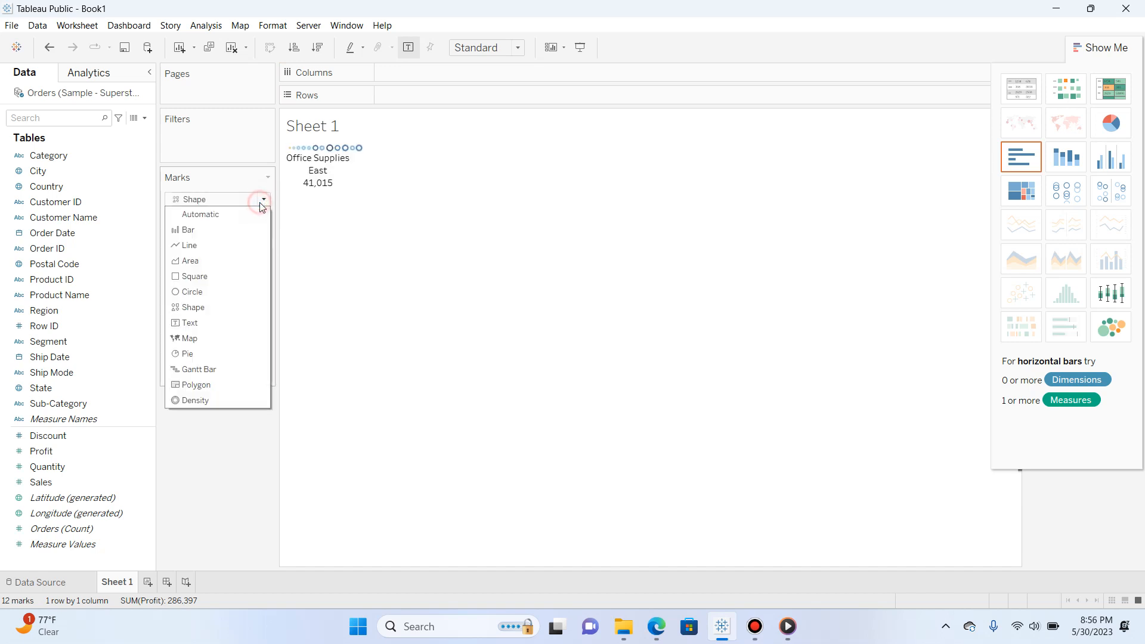
left_click(229, 259)
left_click(263, 199)
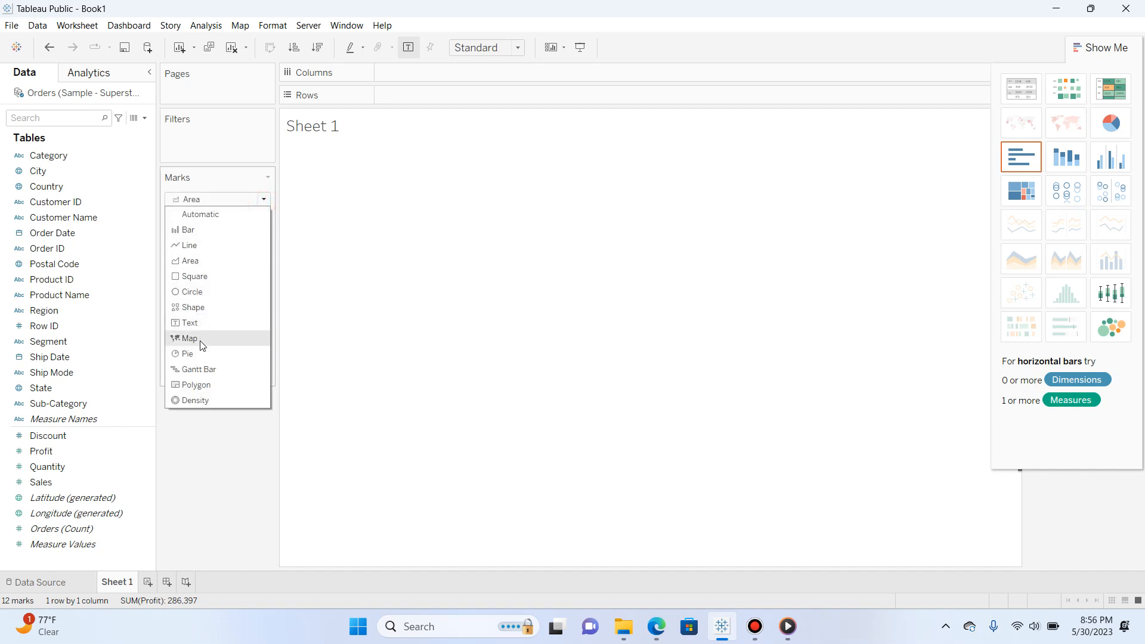
left_click(209, 369)
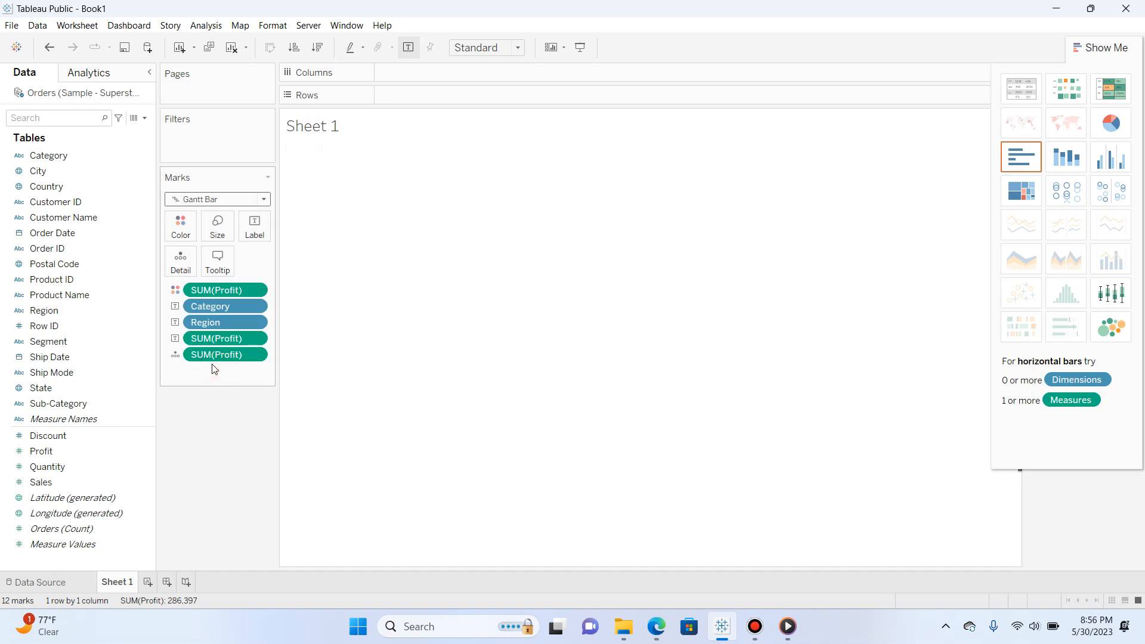
left_click(1072, 161)
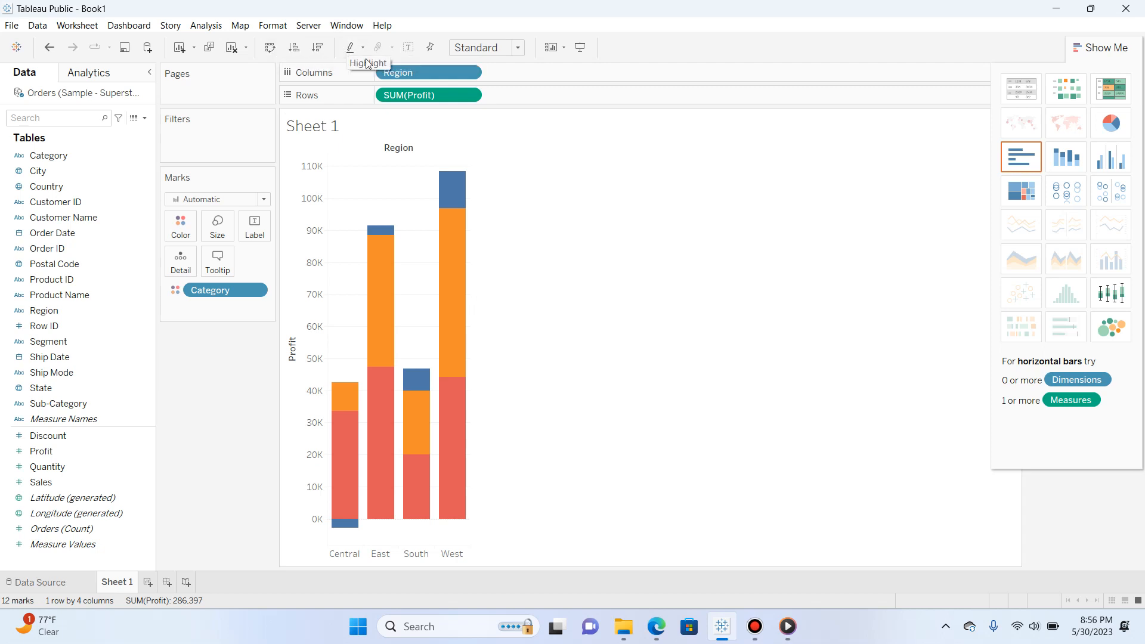
Undo a trial clearing of the sheet and change the chart to packed bubbles
left_click(232, 48)
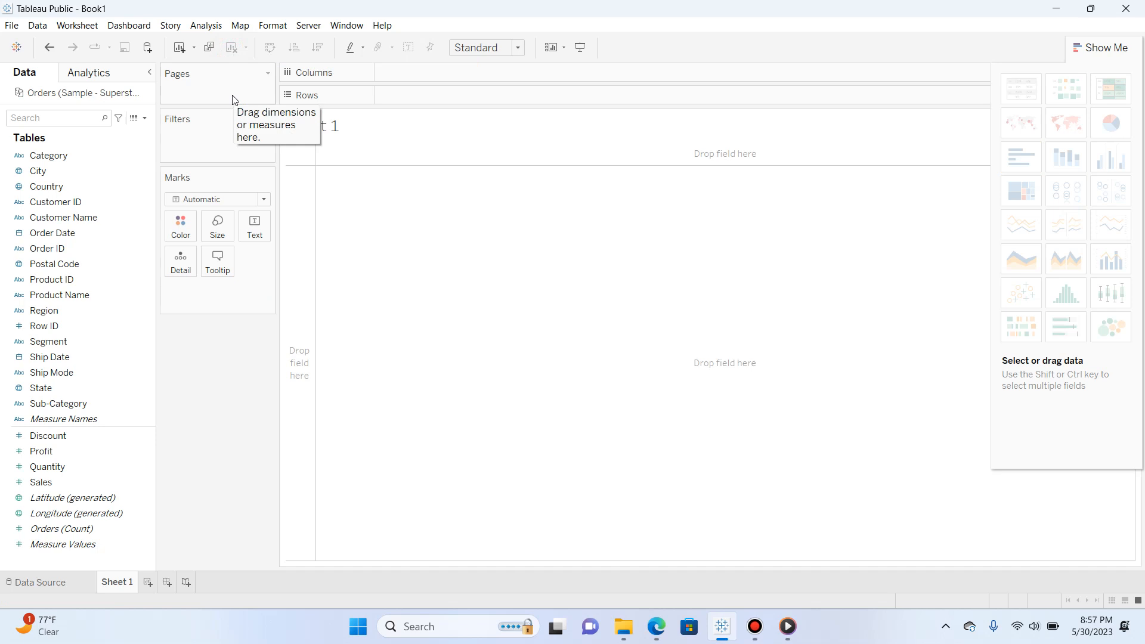
key("ctrl+z")
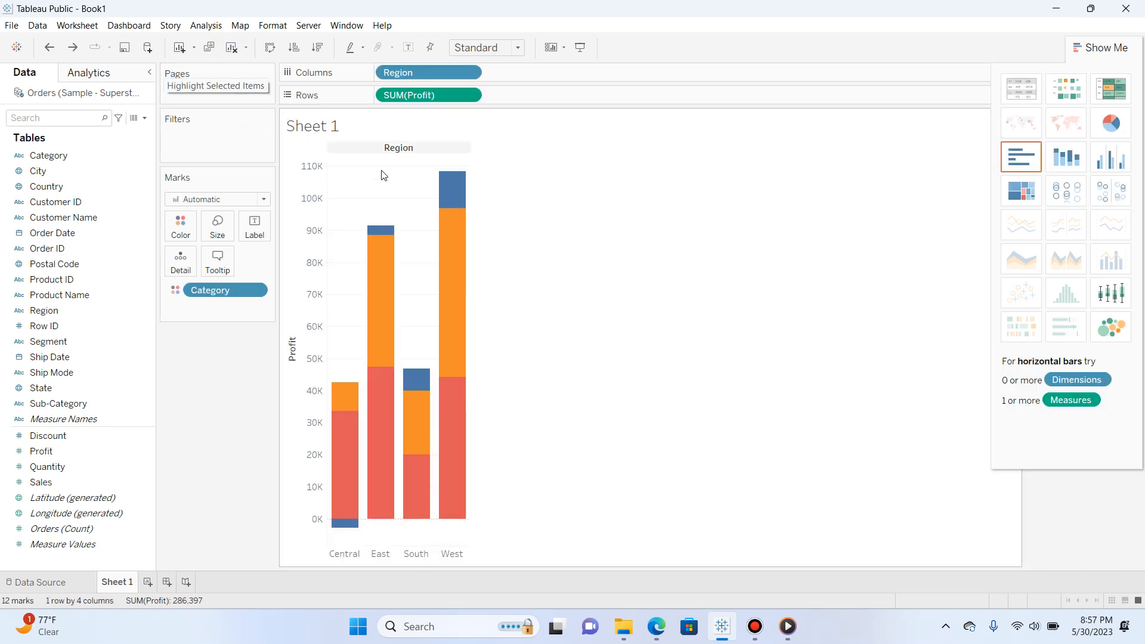
left_click(1118, 328)
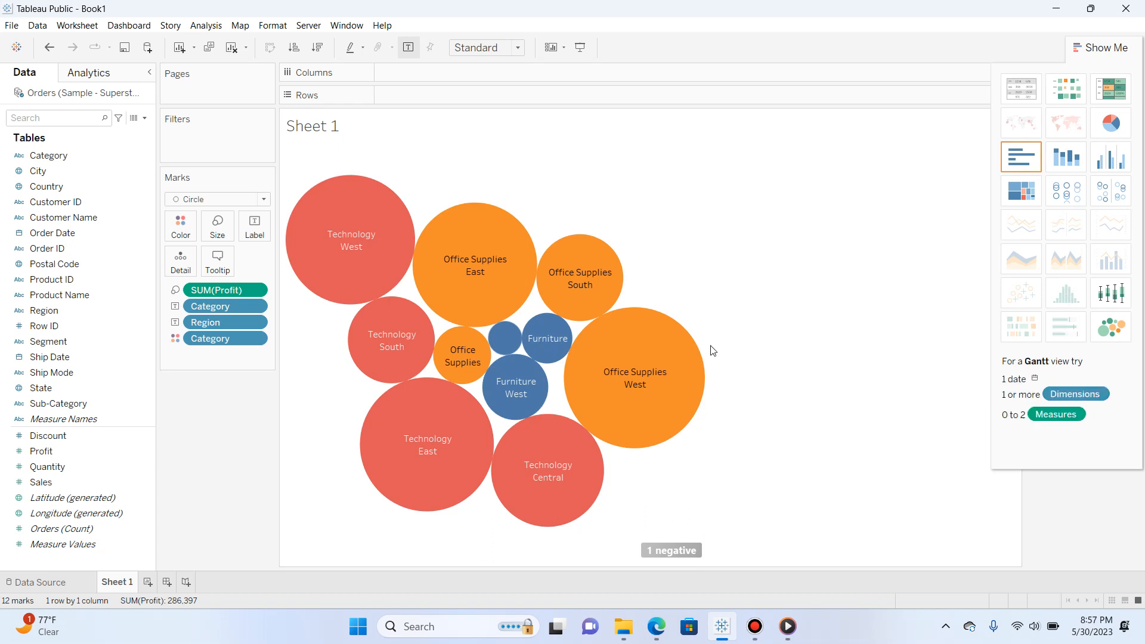
Add a new worksheet and create a histogram of Profit on it
left_click(148, 583)
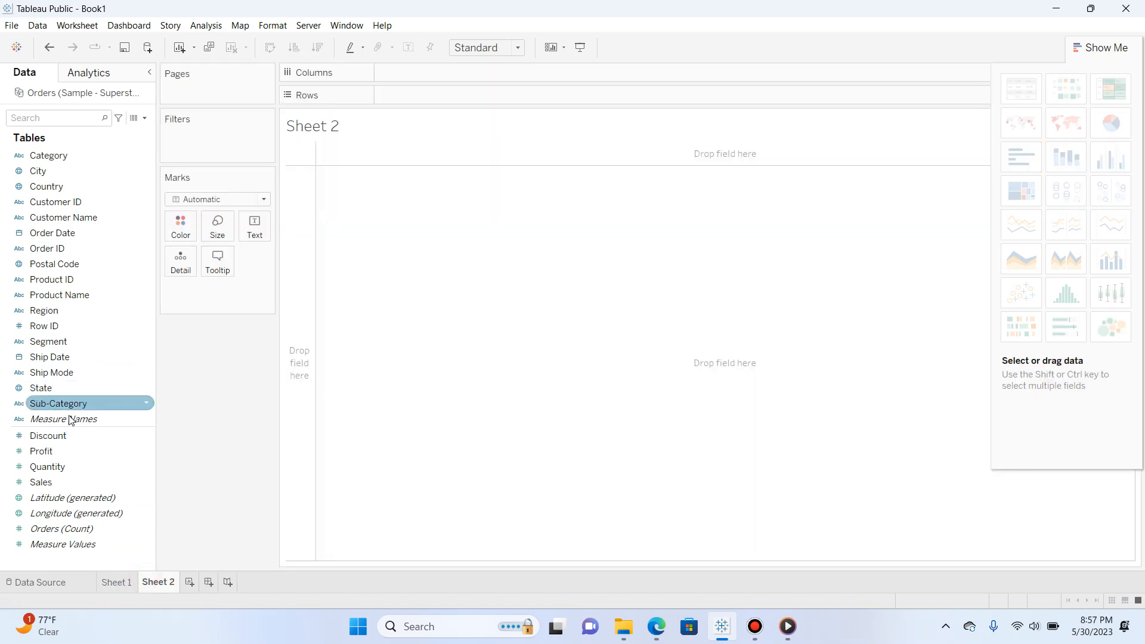
left_click_drag(73, 450, 428, 104)
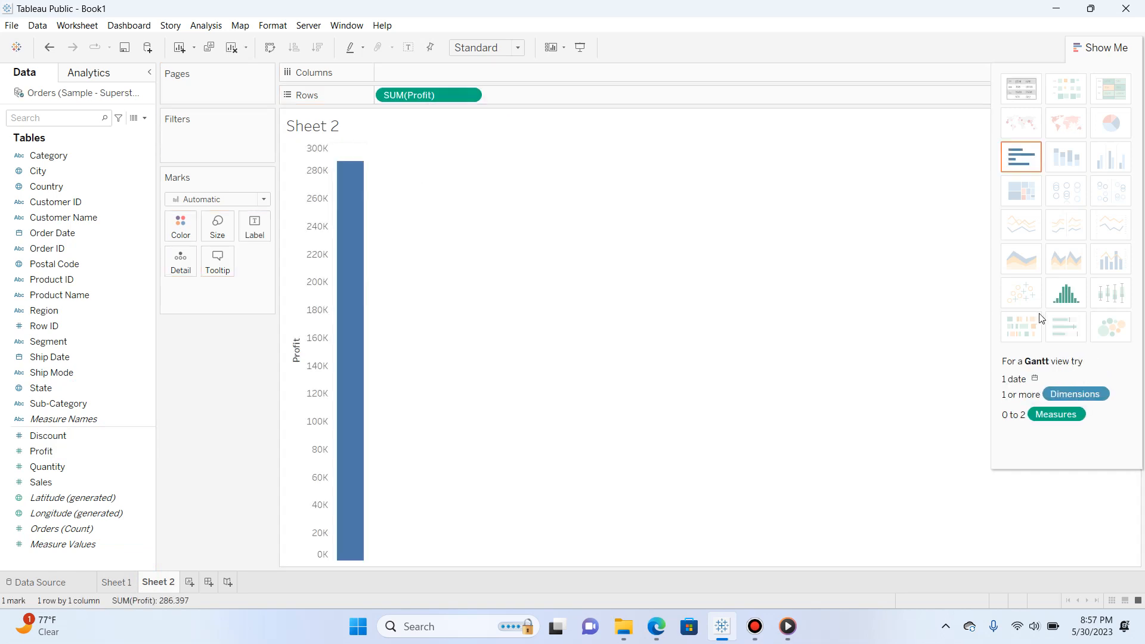
left_click(1066, 294)
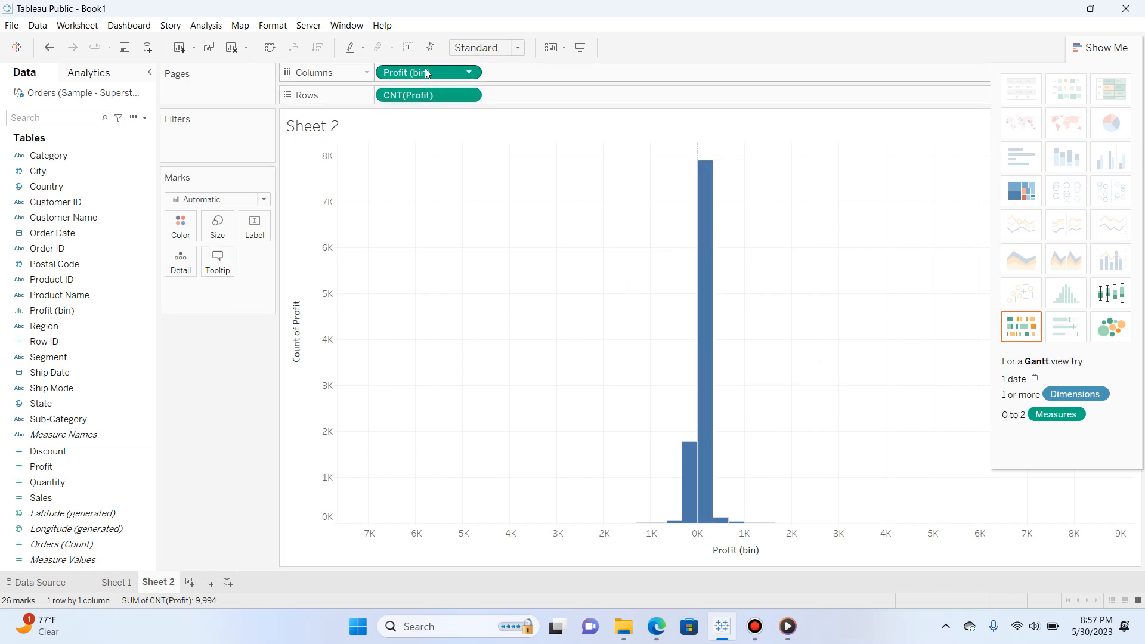
Encode the histogram's Profit (bin) as color and size, and label the marks with CNT(Profit)
left_click_drag(426, 72, 182, 223)
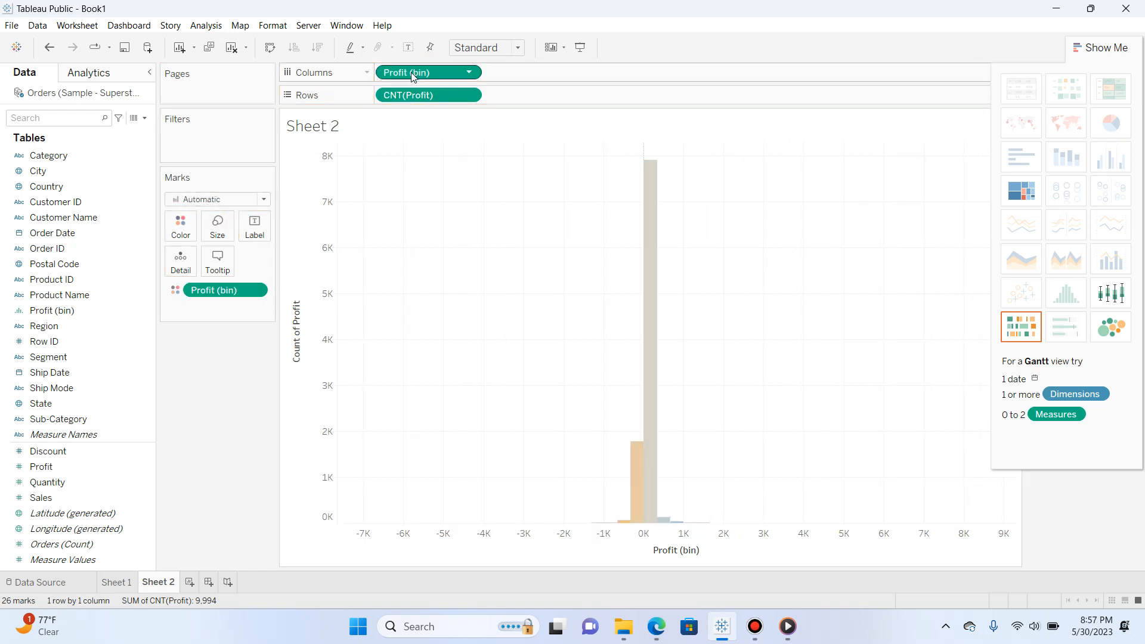
left_click_drag(411, 72, 218, 227)
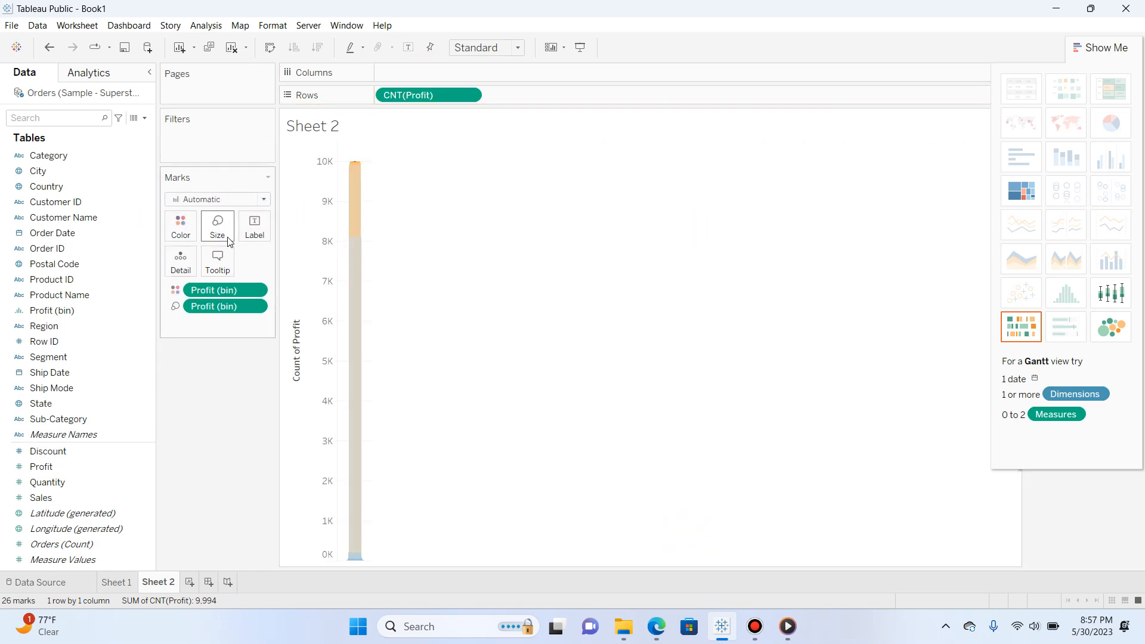
left_click_drag(393, 104, 255, 226)
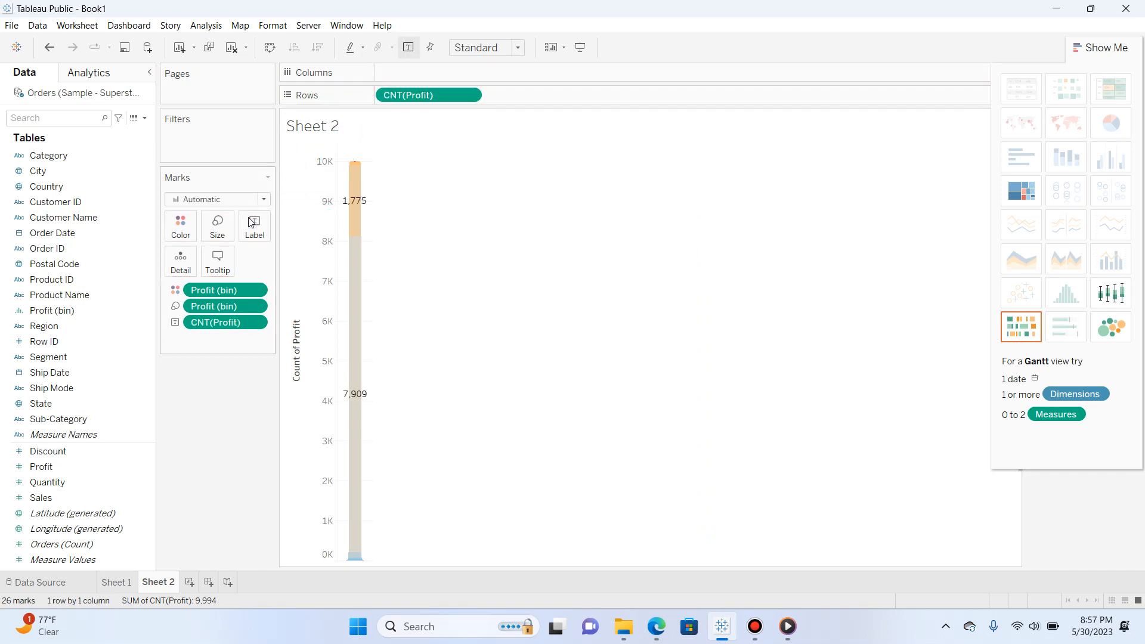
mouse_move(344, 276)
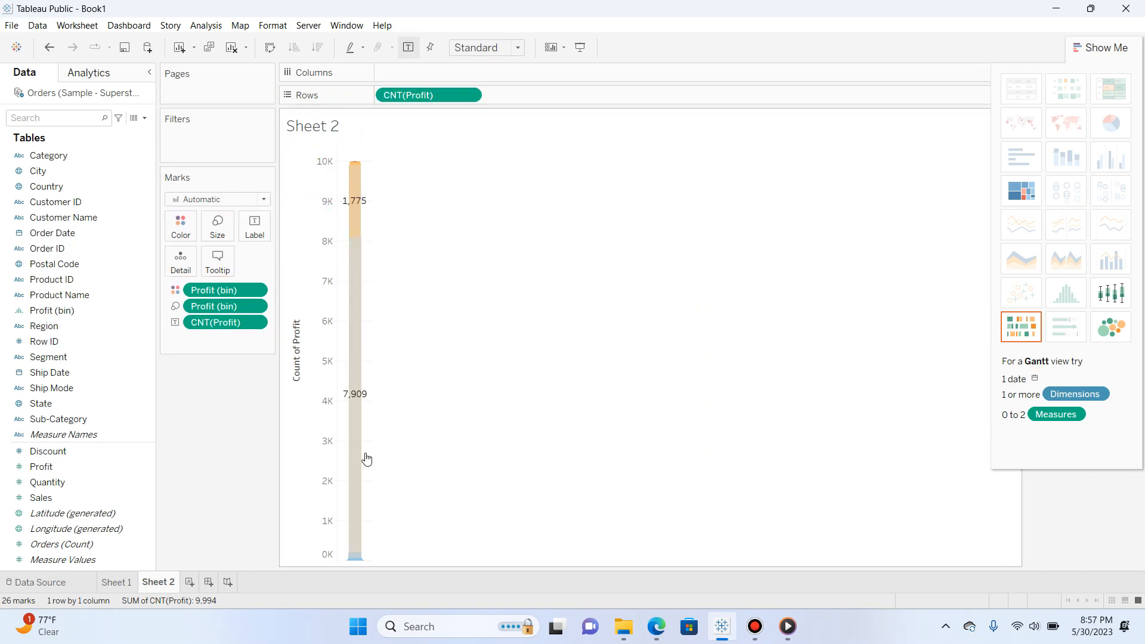
Show the binned profit data as packed bubbles and as a treemap, and clear Sheet 2
left_click(1110, 327)
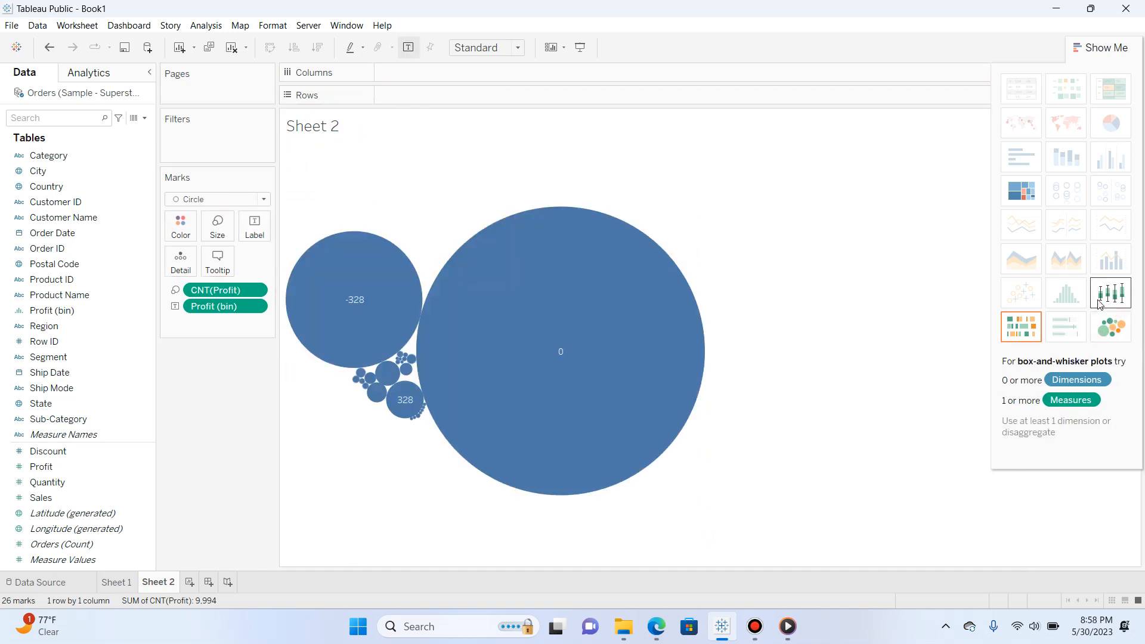
left_click(1037, 184)
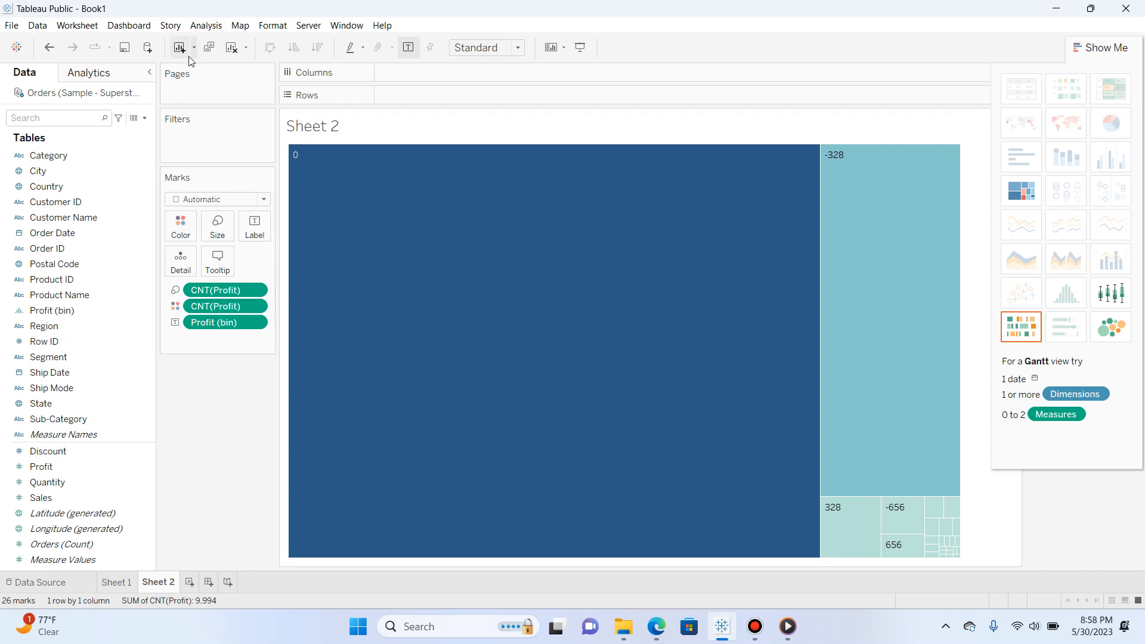
left_click(233, 48)
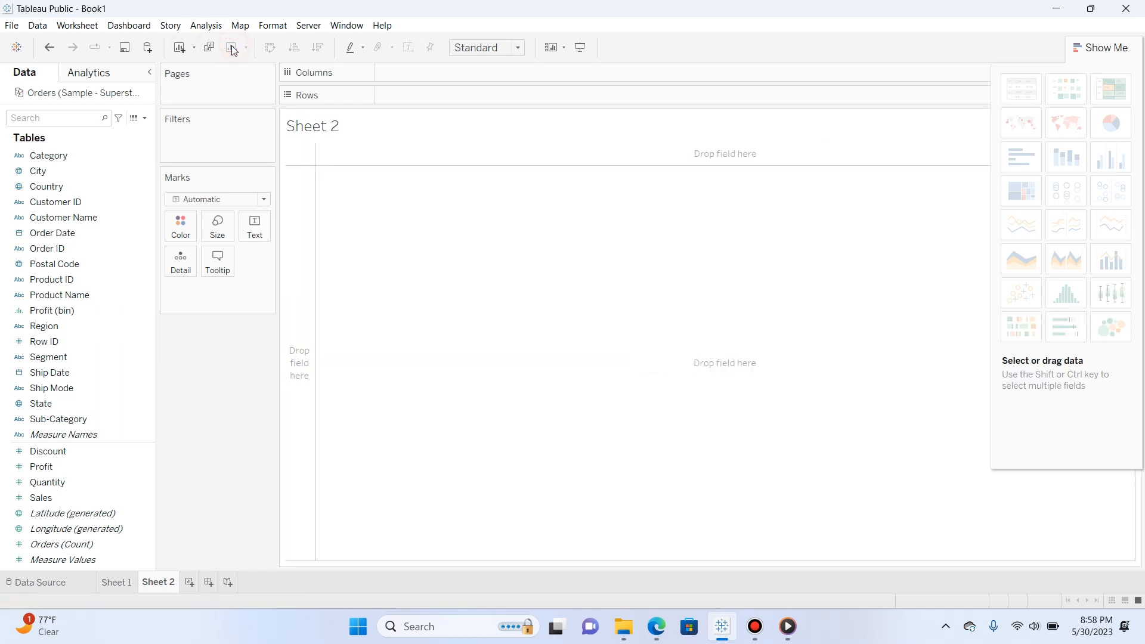
Place City and Country on Rows in the empty Sheet 2
left_click(134, 233)
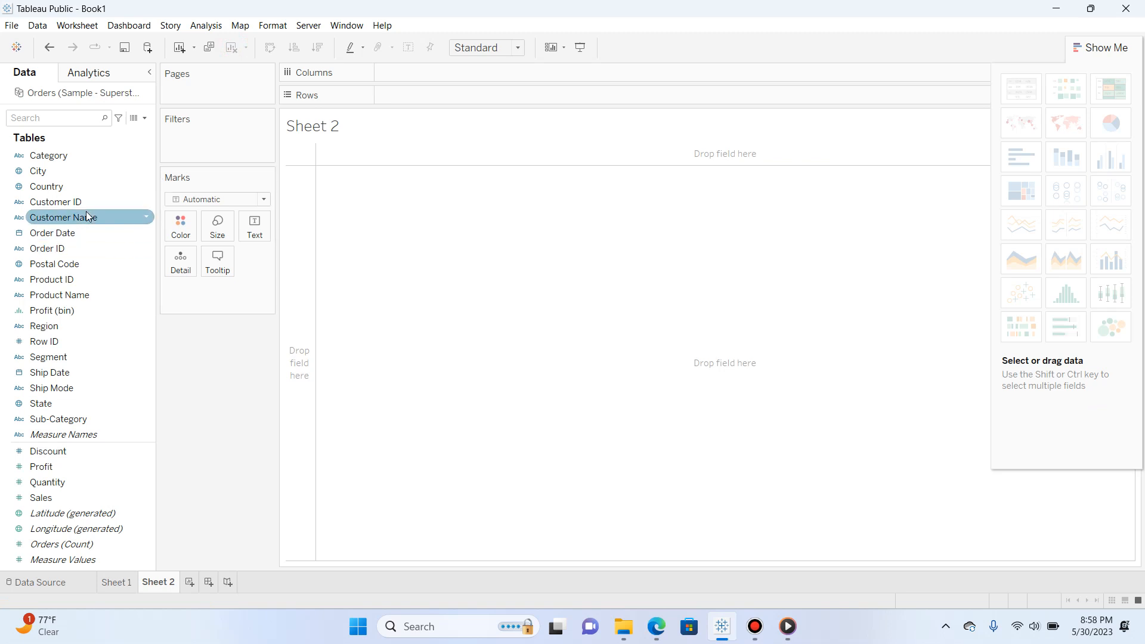
left_click_drag(71, 168, 388, 117)
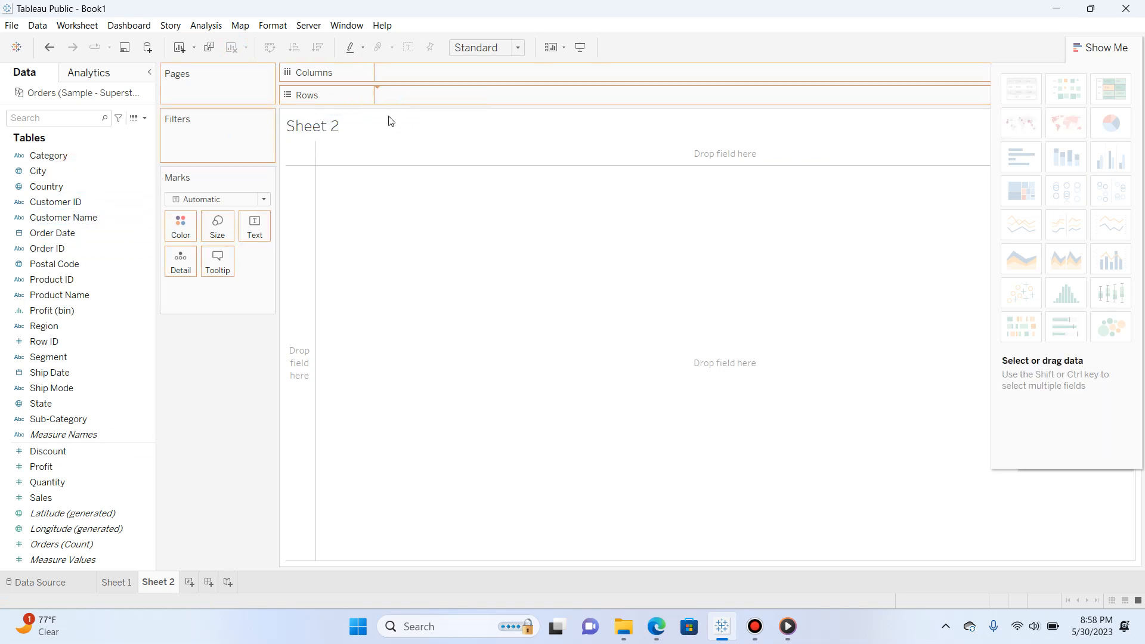
left_click_drag(101, 184, 560, 97)
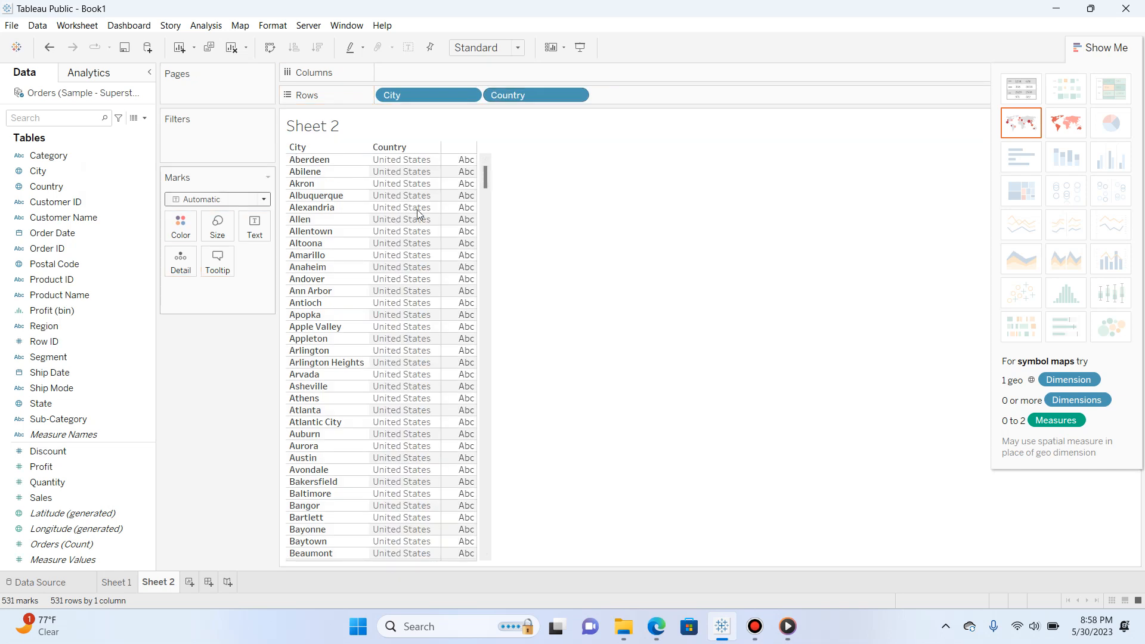
Show the City and Country data as a map, with Profit encoded as both color and size
left_click(1068, 128)
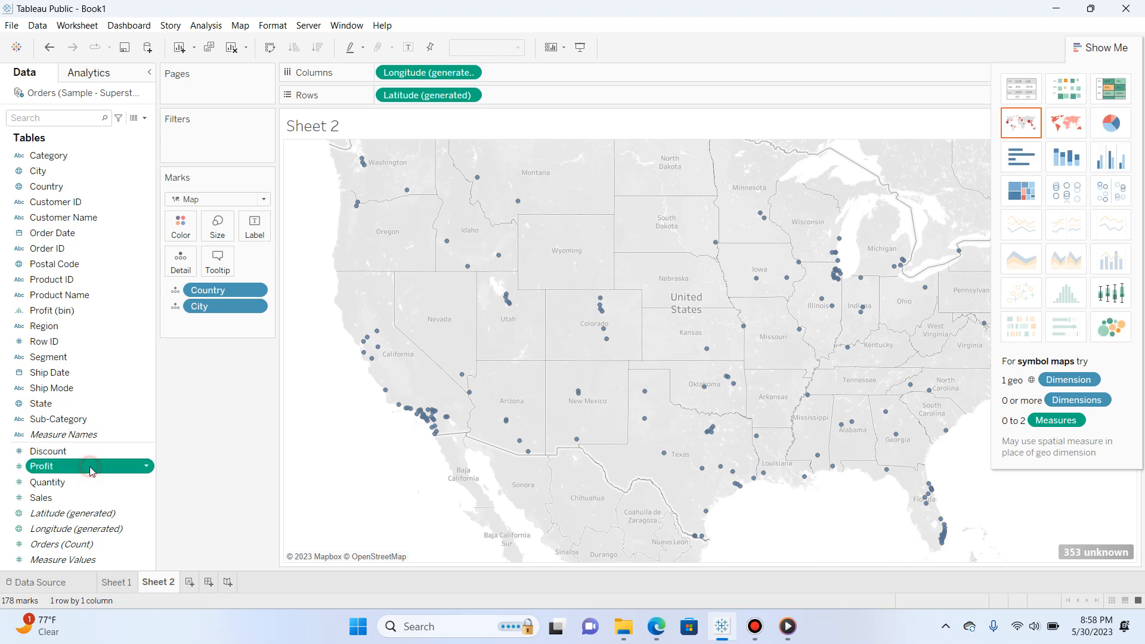
left_click_drag(89, 466, 552, 166)
left_click_drag(550, 95, 546, 249)
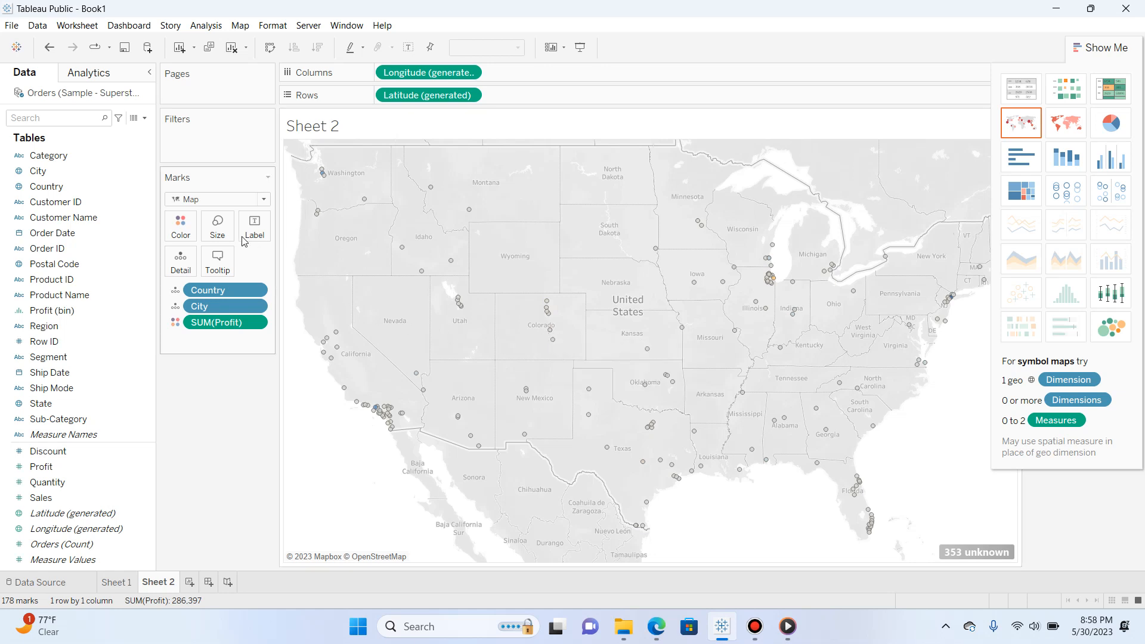
left_click(112, 448)
left_click_drag(210, 326, 217, 226)
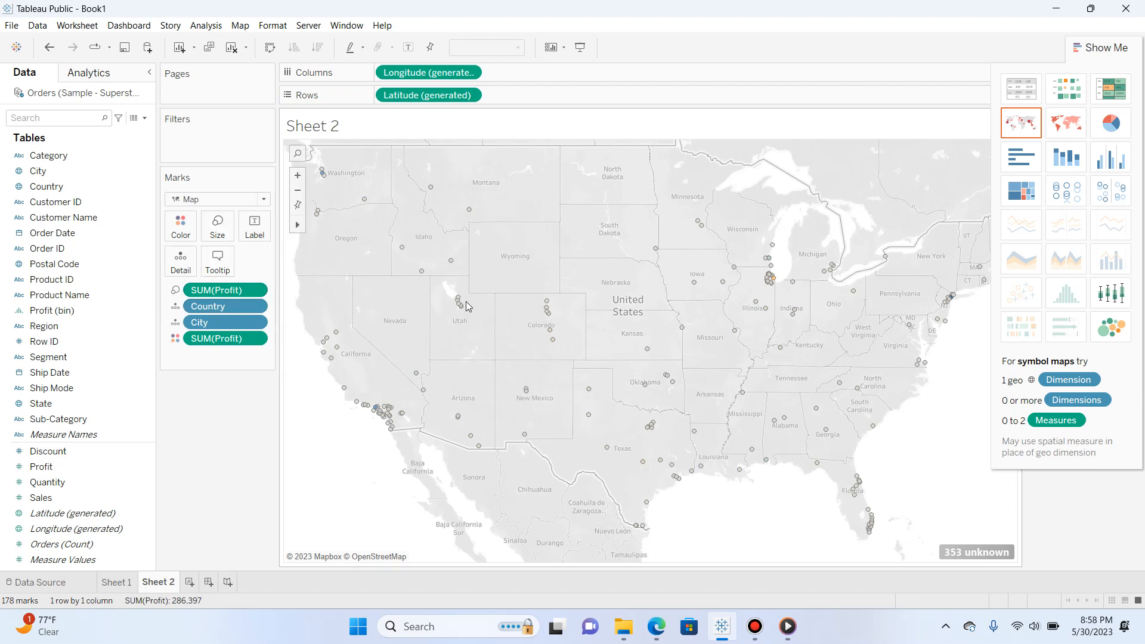
Pin the map view and reapply the map chart type with SUM(Profit) as color
scroll(458, 310, "up", 3)
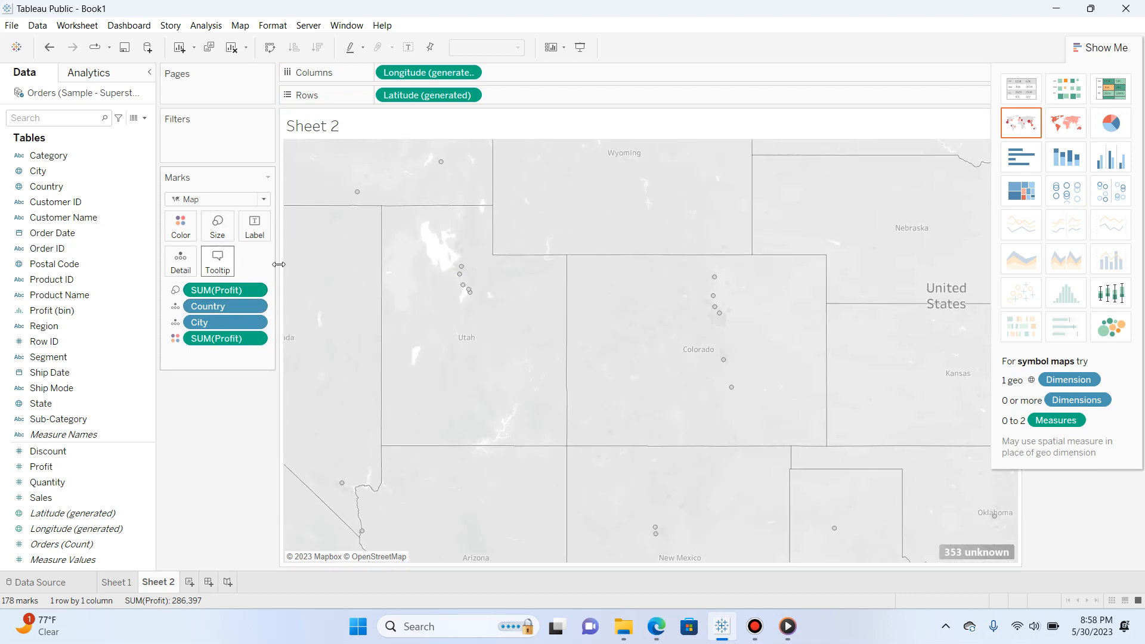
left_click(430, 47)
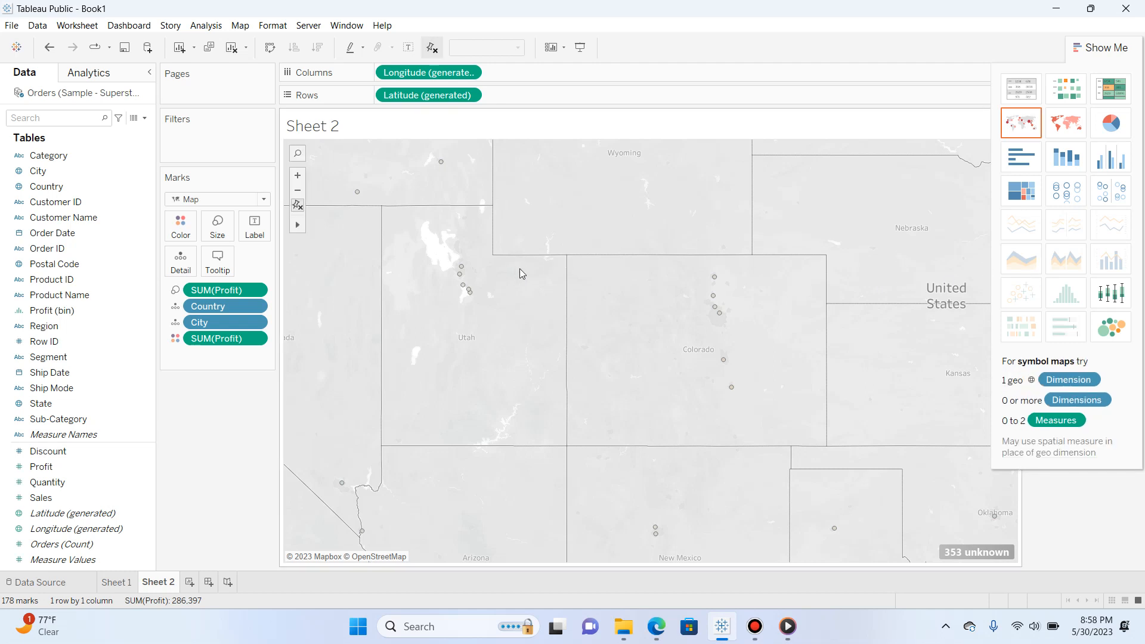
left_click(1069, 127)
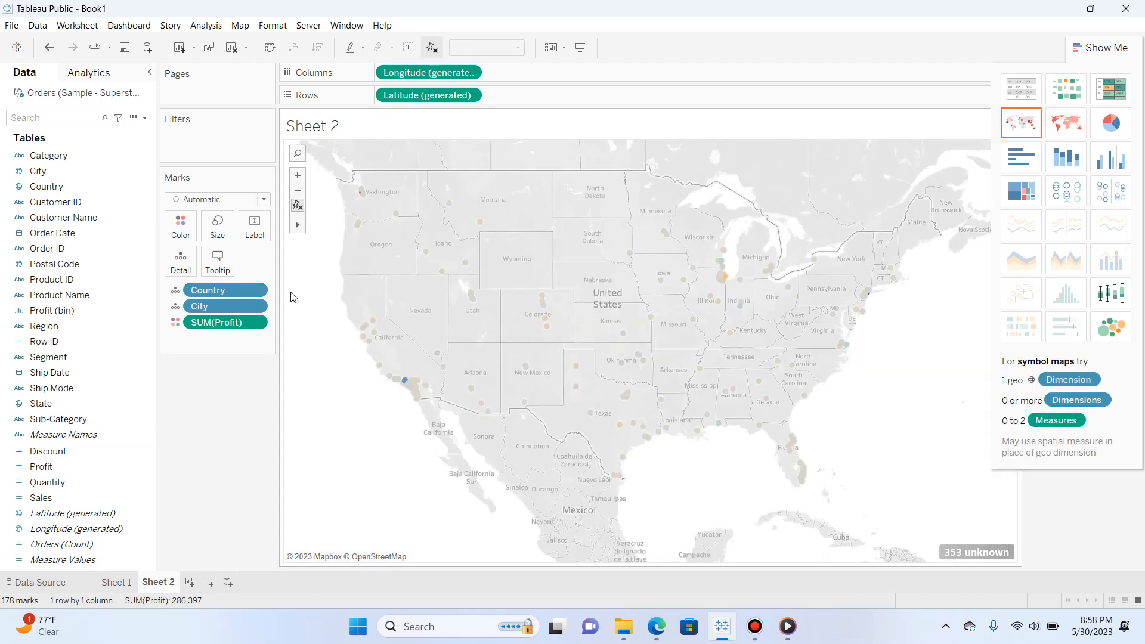
Enlarge the city marks on the map to roughly two thirds of the size range
left_click_drag(218, 325, 192, 233)
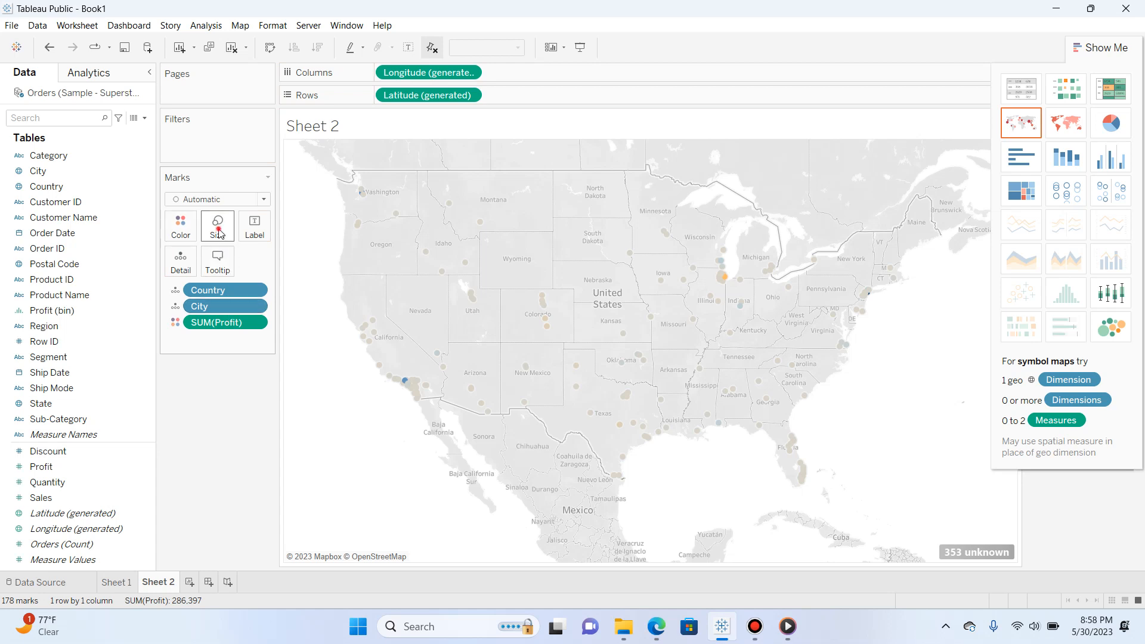
left_click(217, 225)
left_click_drag(239, 262, 285, 271)
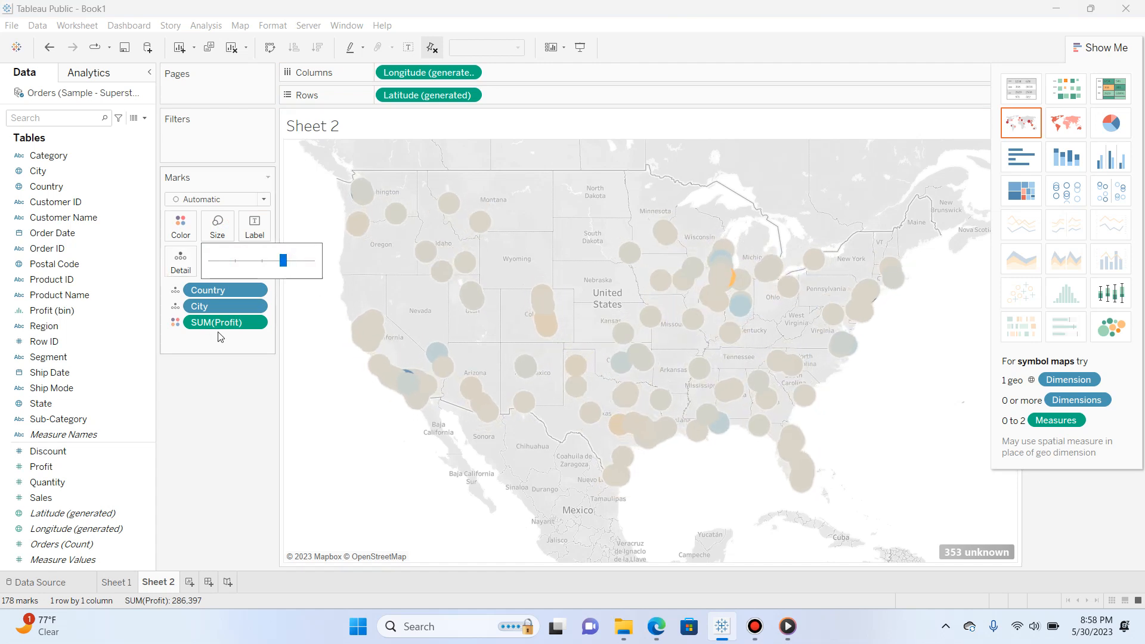
Apply the Red-Gold palette to the SUM(Profit) coloring of the map marks
left_click_drag(223, 324, 182, 226)
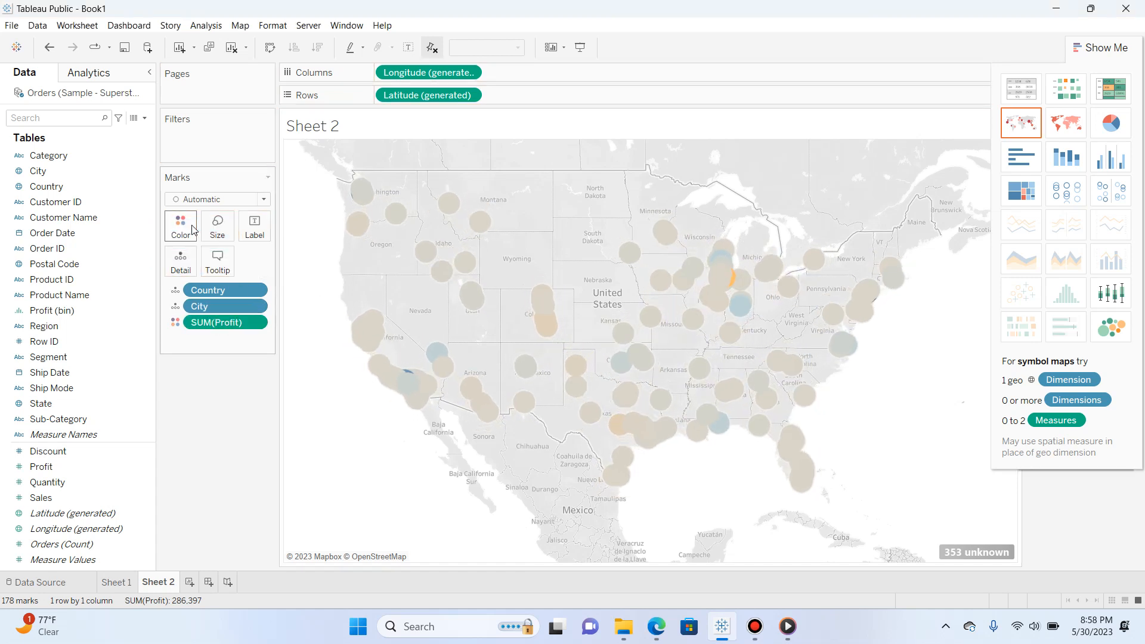
left_click(193, 237)
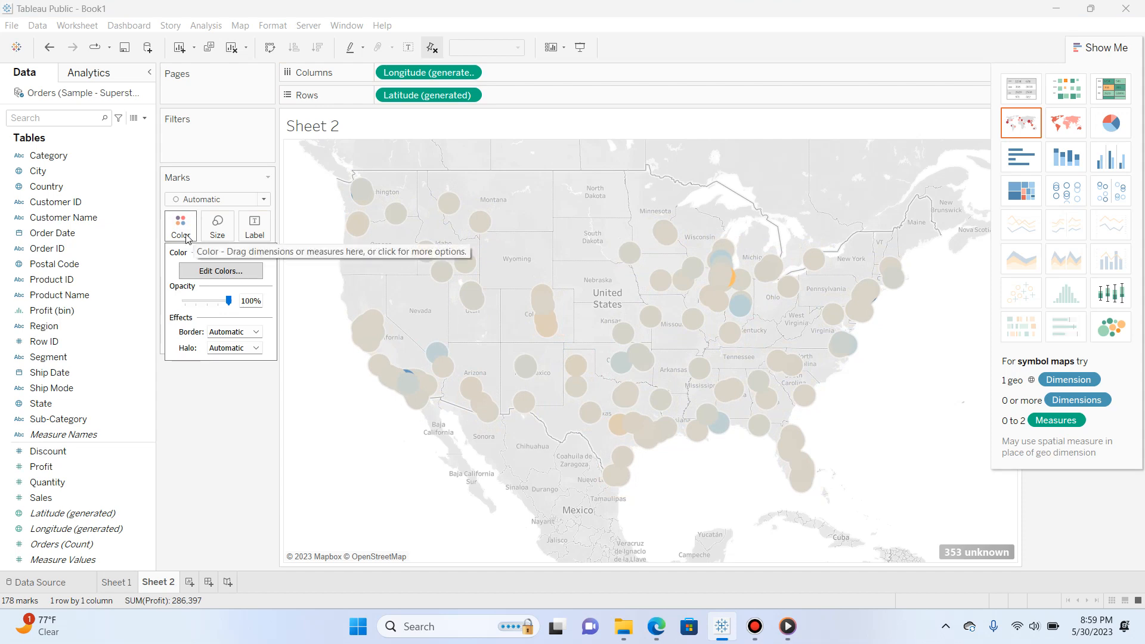
left_click(220, 271)
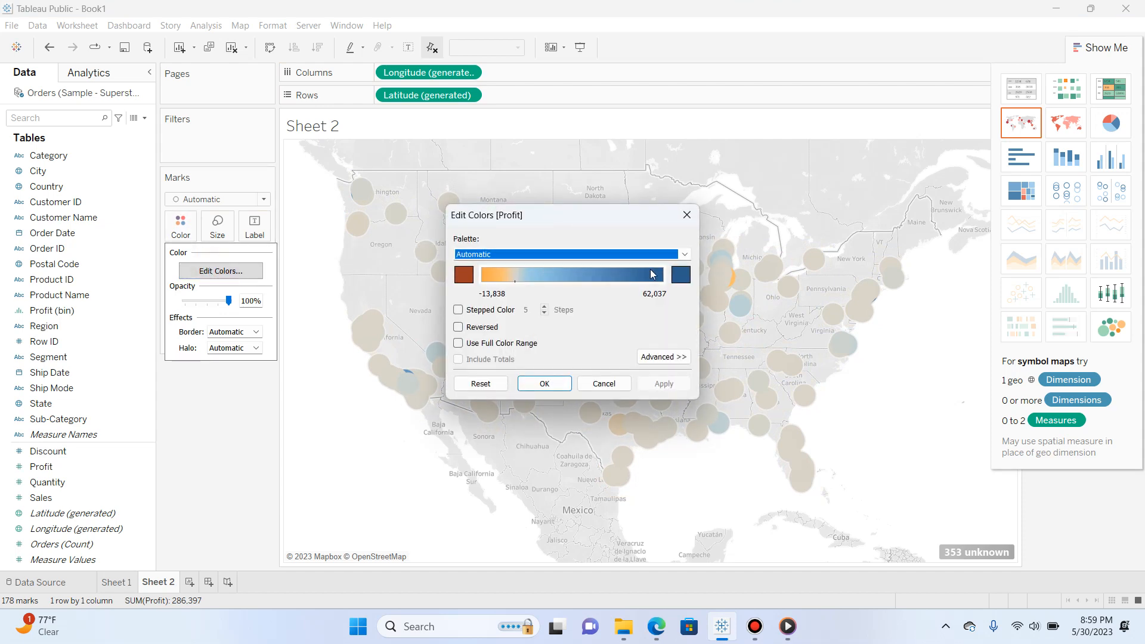
left_click(684, 254)
left_click(509, 395)
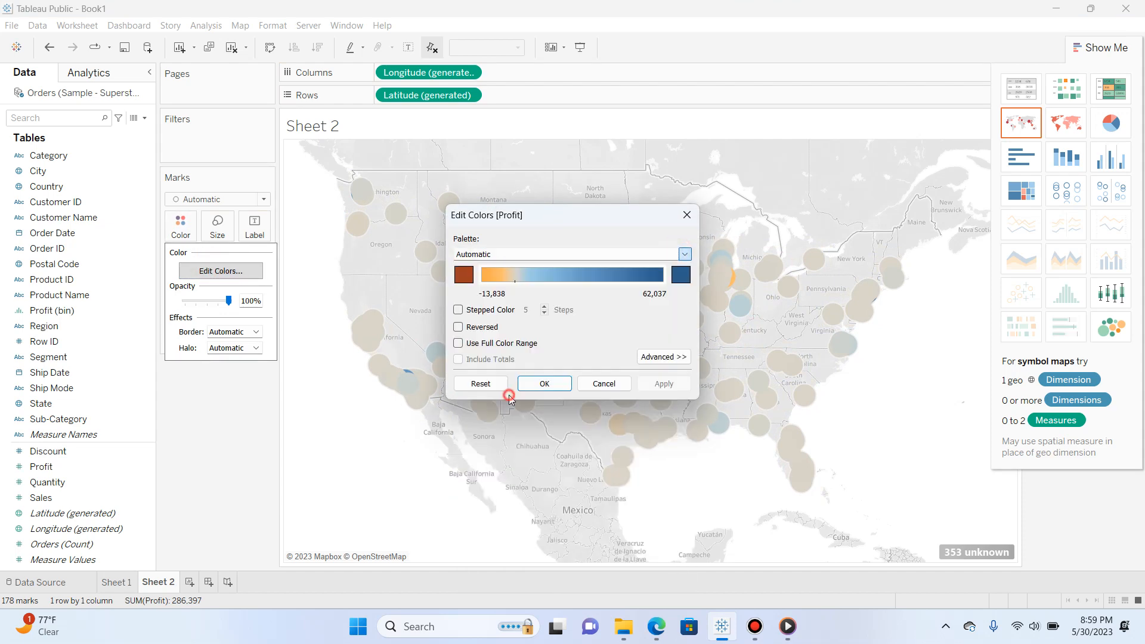
left_click(661, 385)
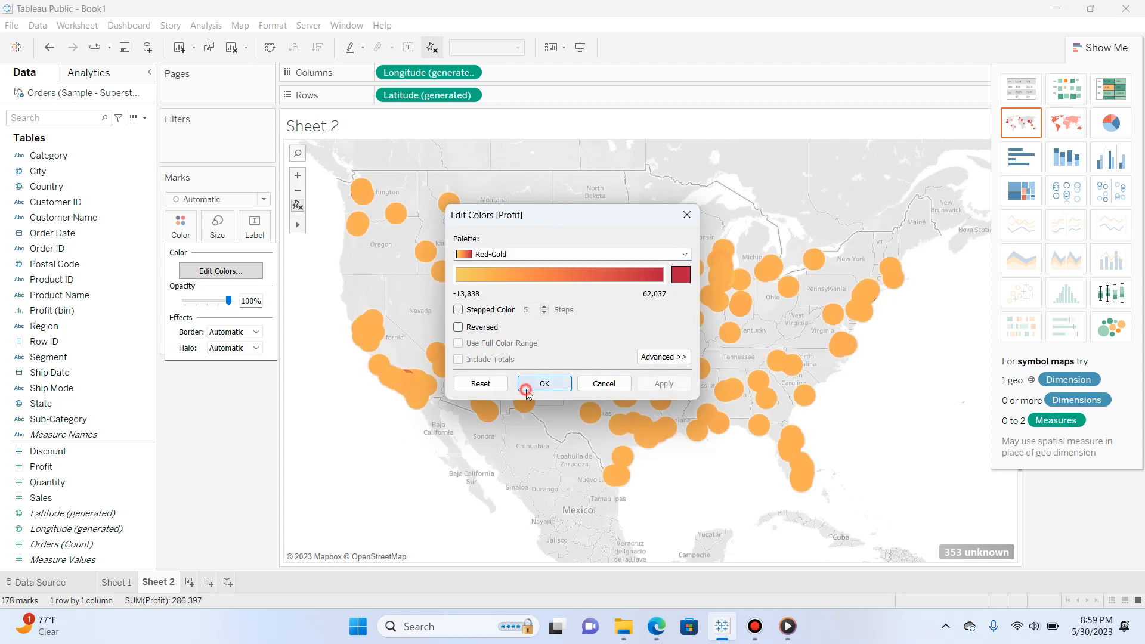
left_click(527, 391)
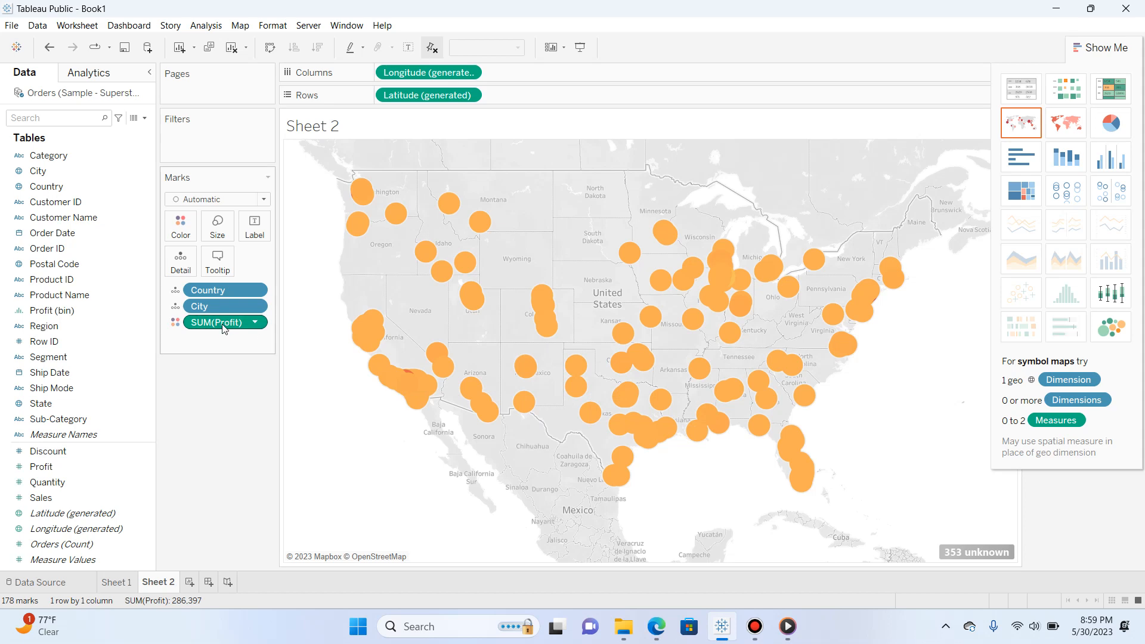
Use SUM(Profit) as the label of the map marks, and show the data as horizontal bars
left_click_drag(220, 326, 252, 232)
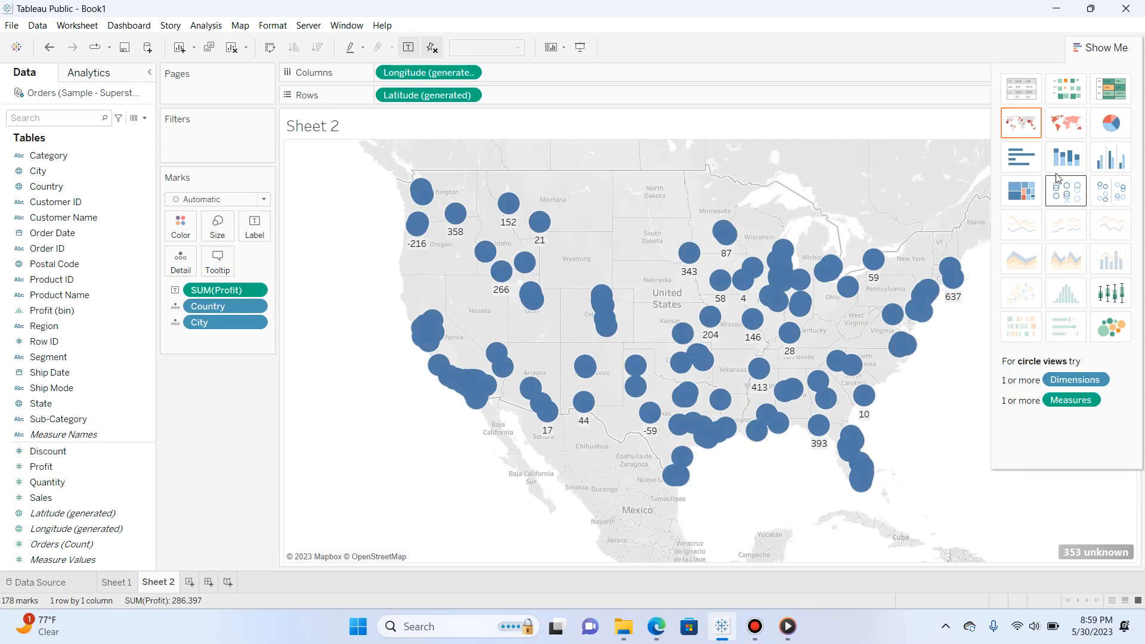
left_click(1017, 164)
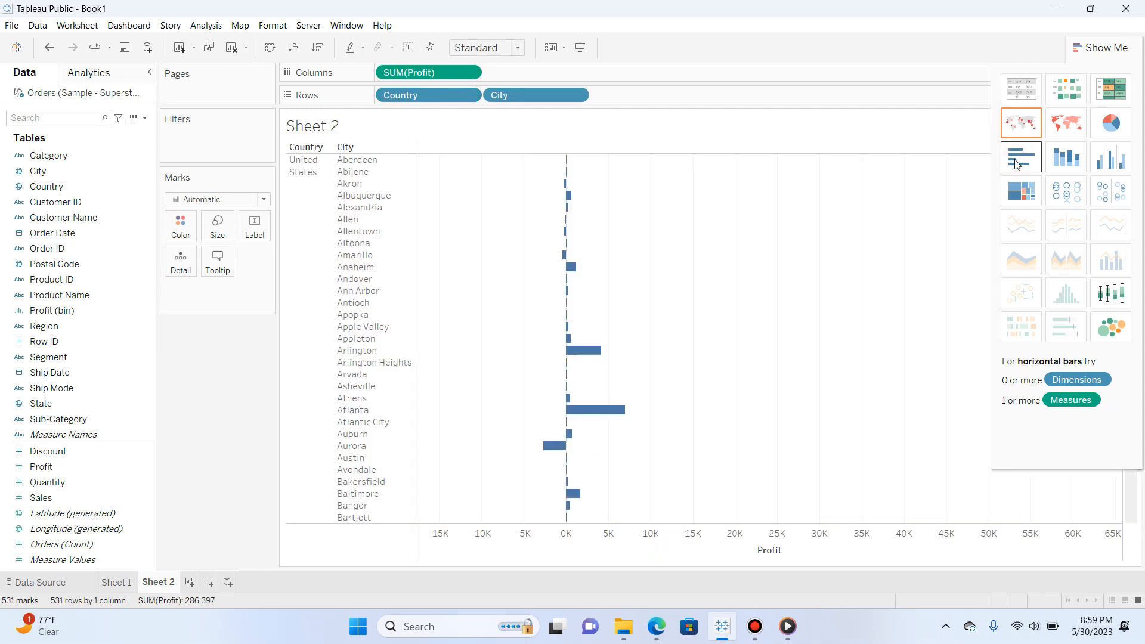
mouse_move(549, 448)
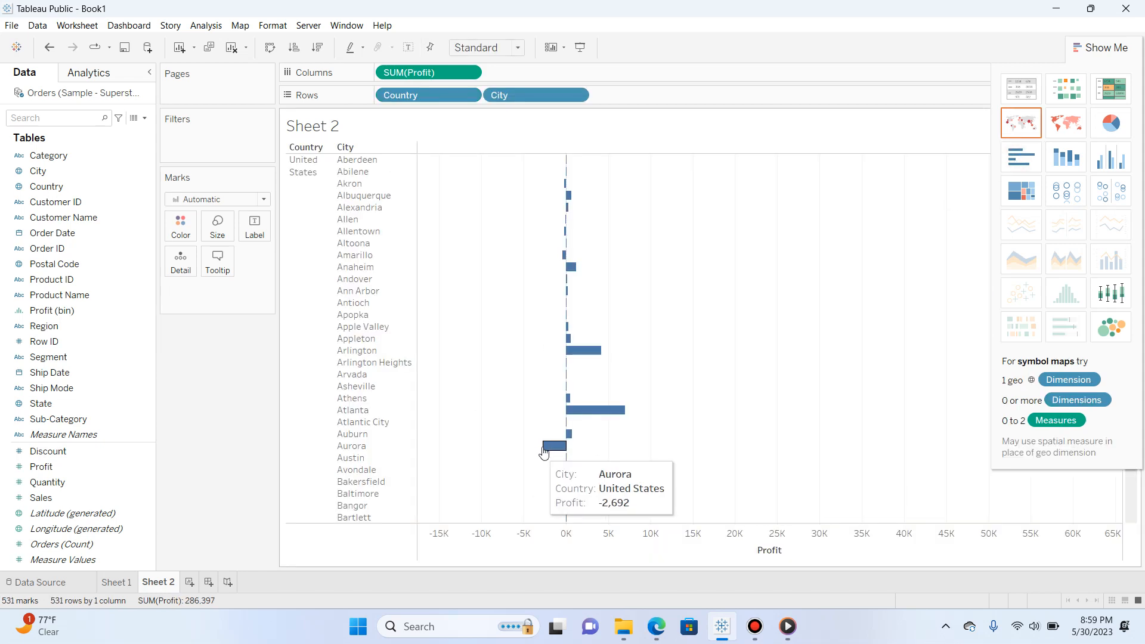
Show the city profit data in turn as a symbol map, a pie chart, a highlight table and a text table
left_click(1109, 309)
left_click(1065, 122)
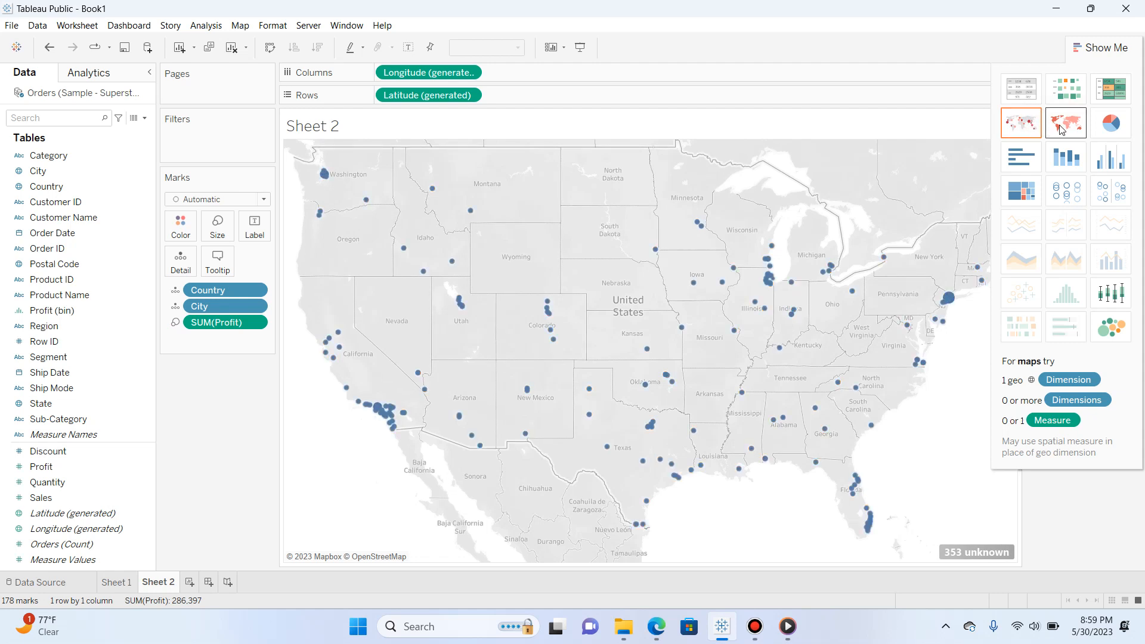
left_click(1110, 123)
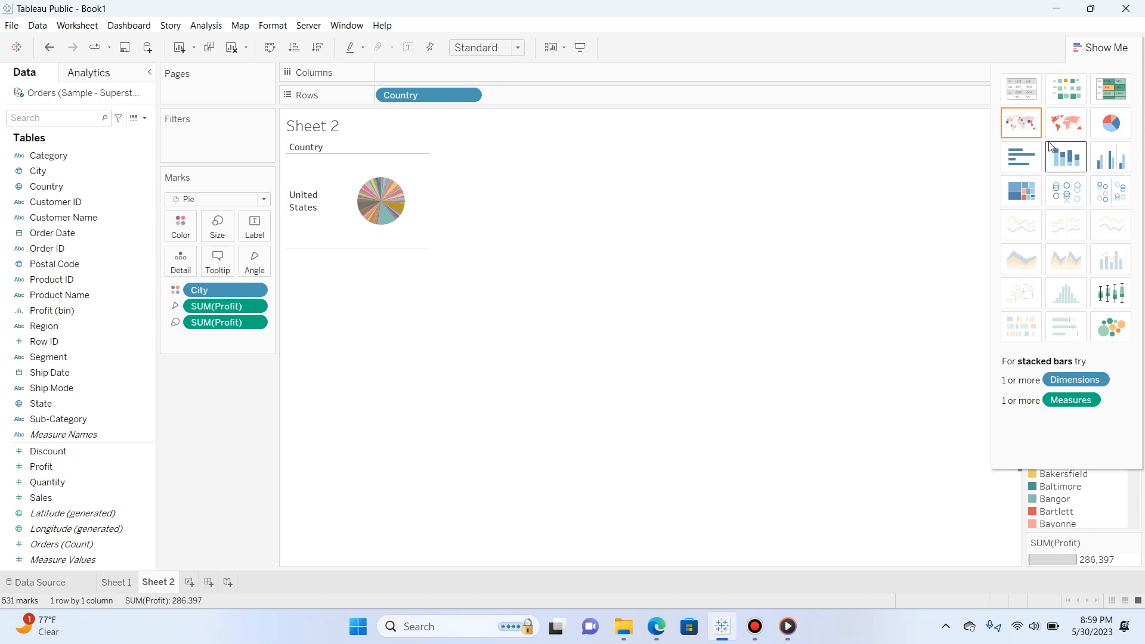
left_click(1115, 95)
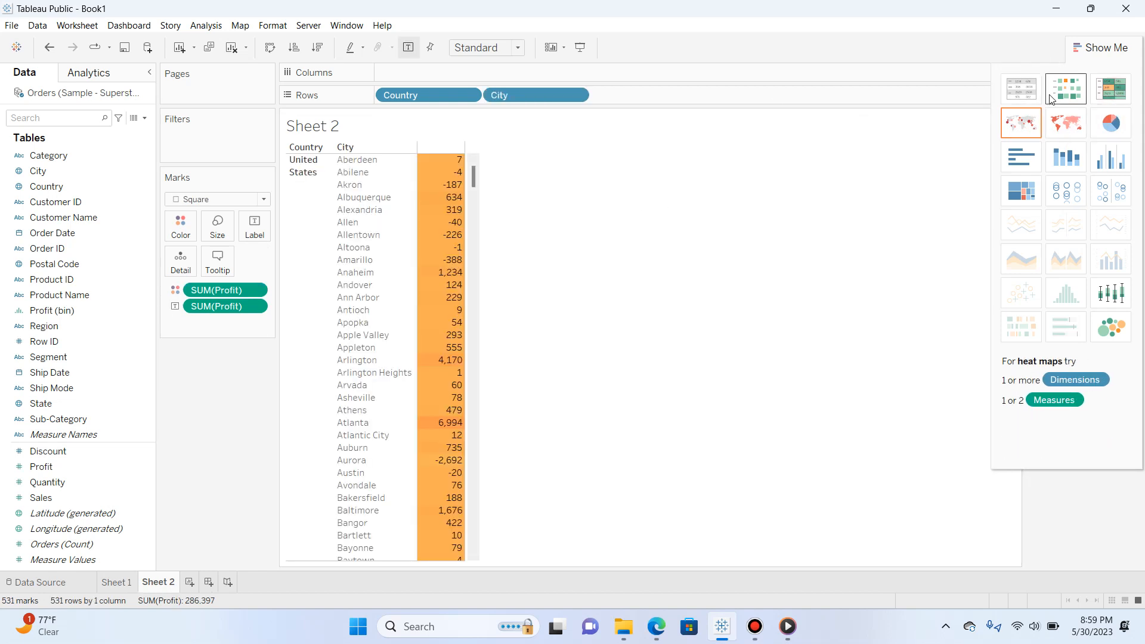
left_click(1021, 91)
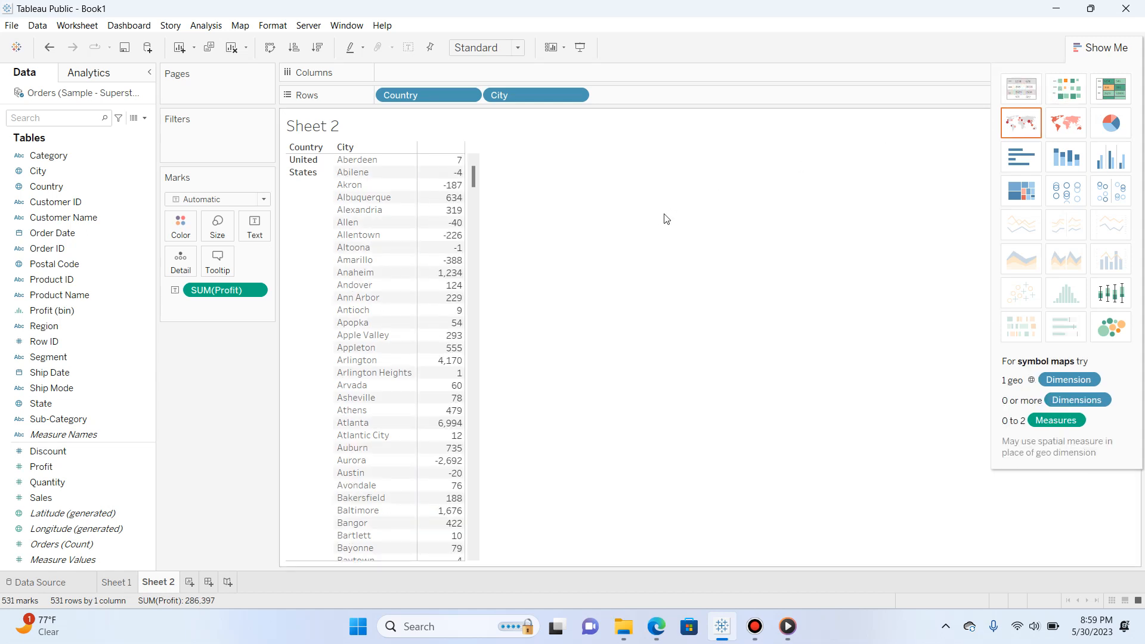
Swap the table's rows and columns and back, and sort City in descending order by Profit
left_click(270, 50)
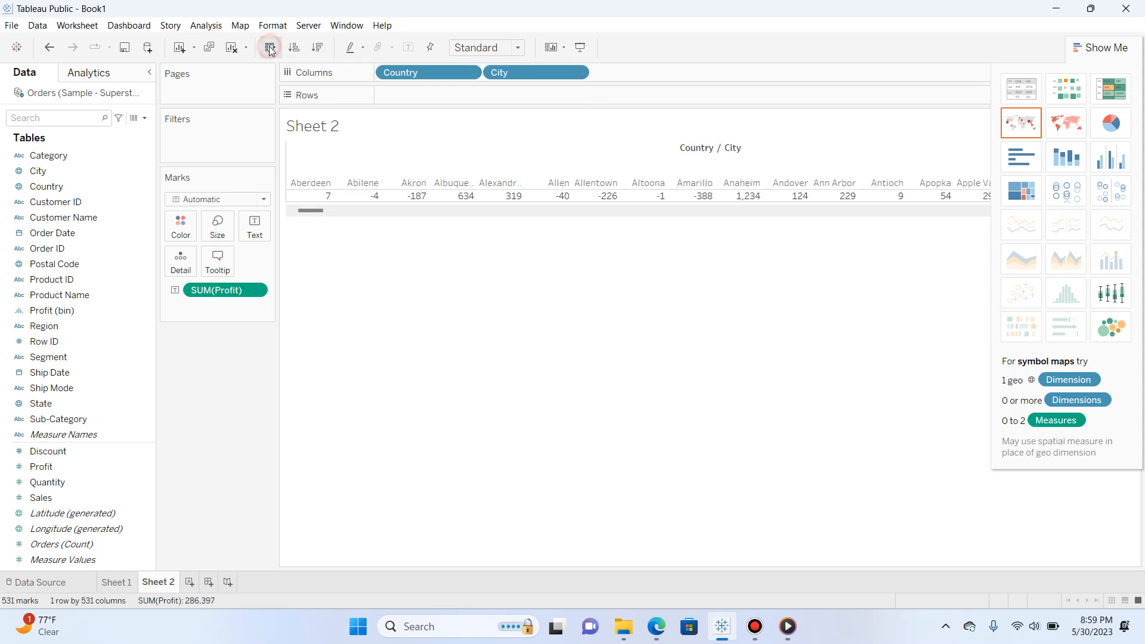
left_click(270, 50)
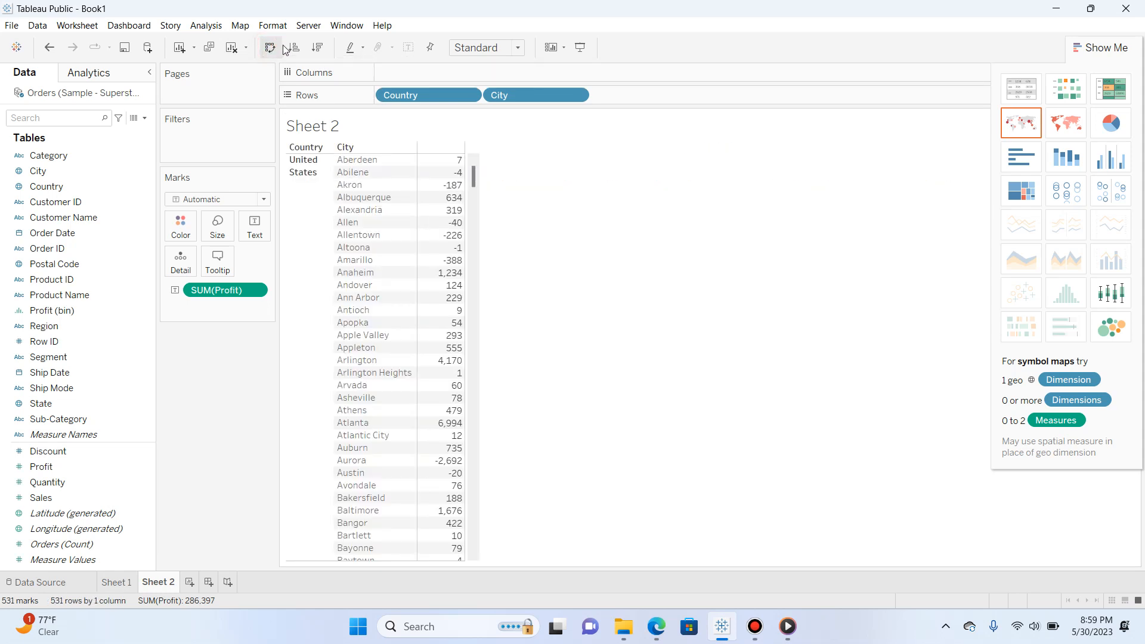
left_click(318, 50)
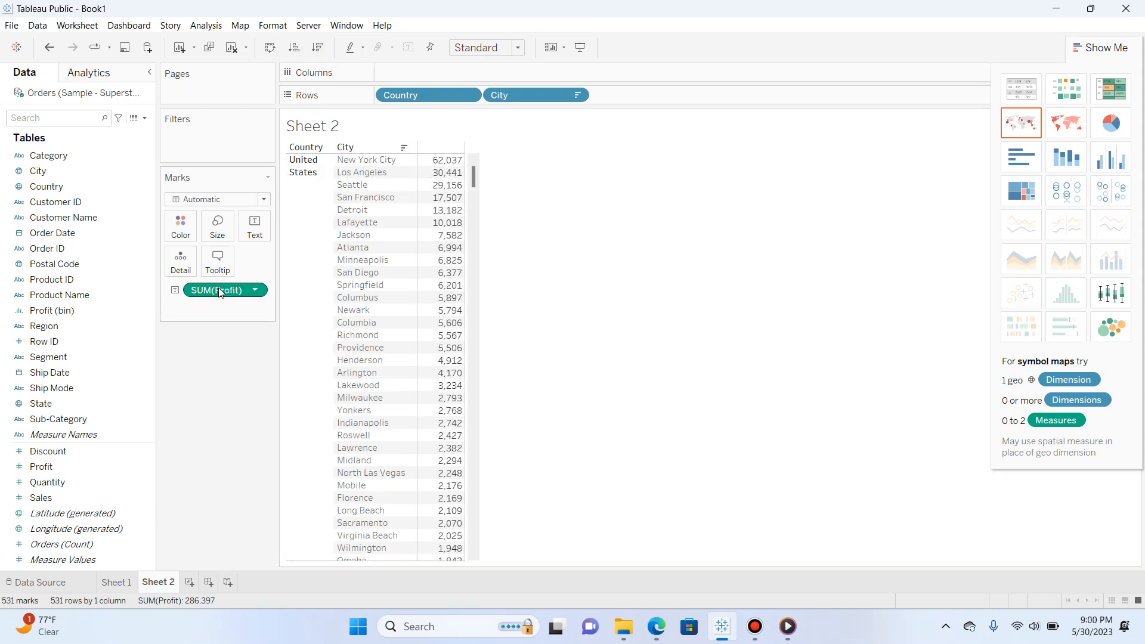
Encode SUM(Profit) as color in the sorted table and set the mark type to Square
left_click_drag(219, 291, 190, 226)
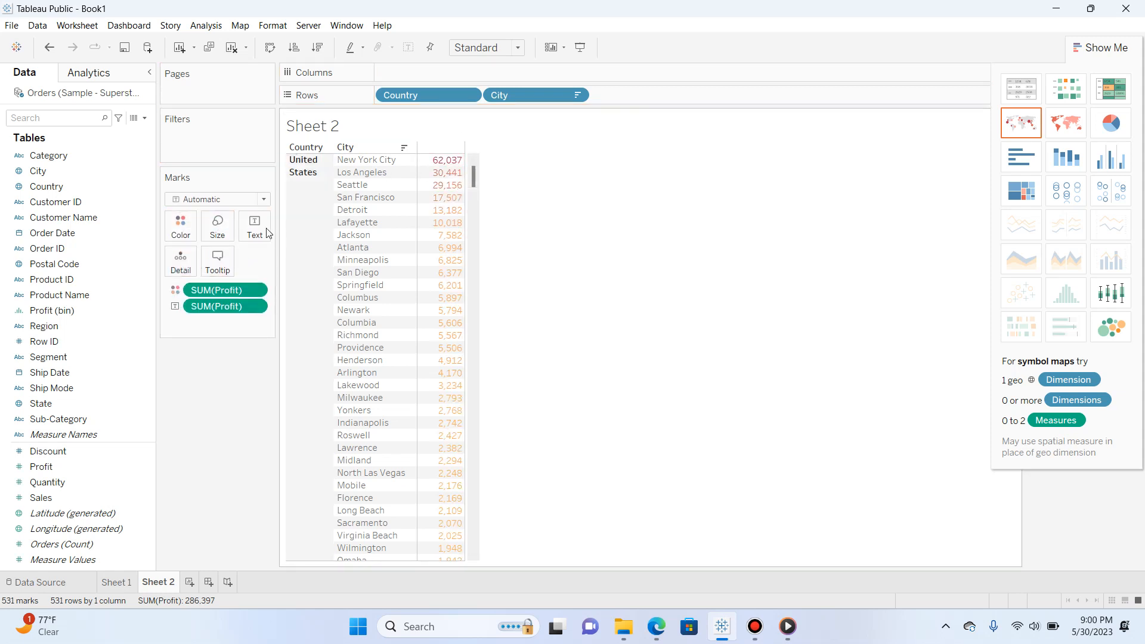
left_click(263, 200)
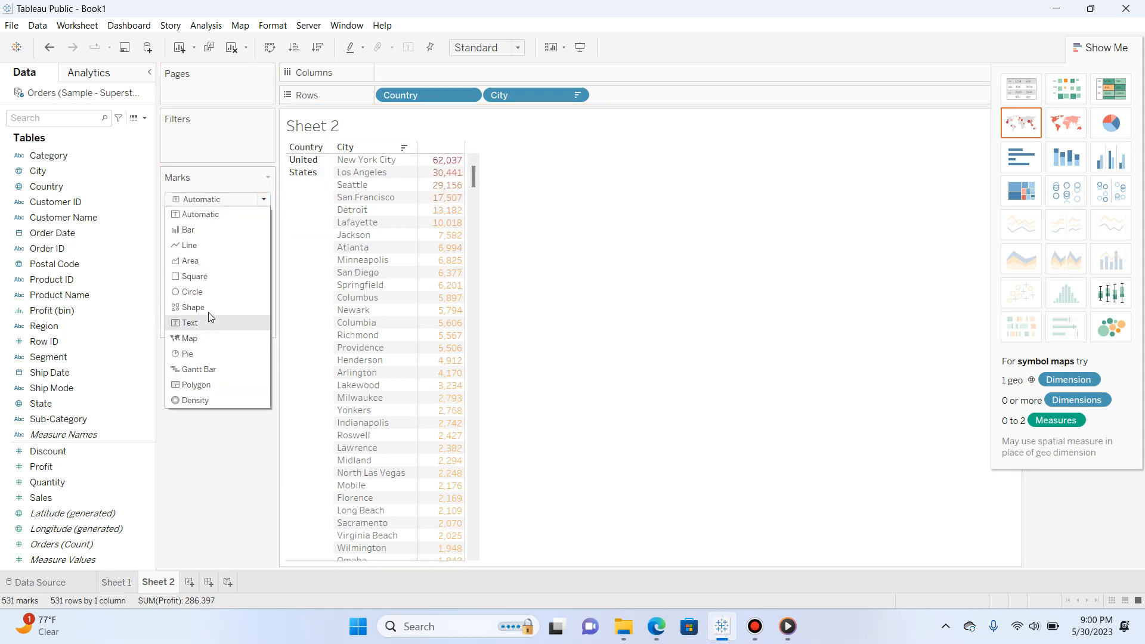
left_click(201, 283)
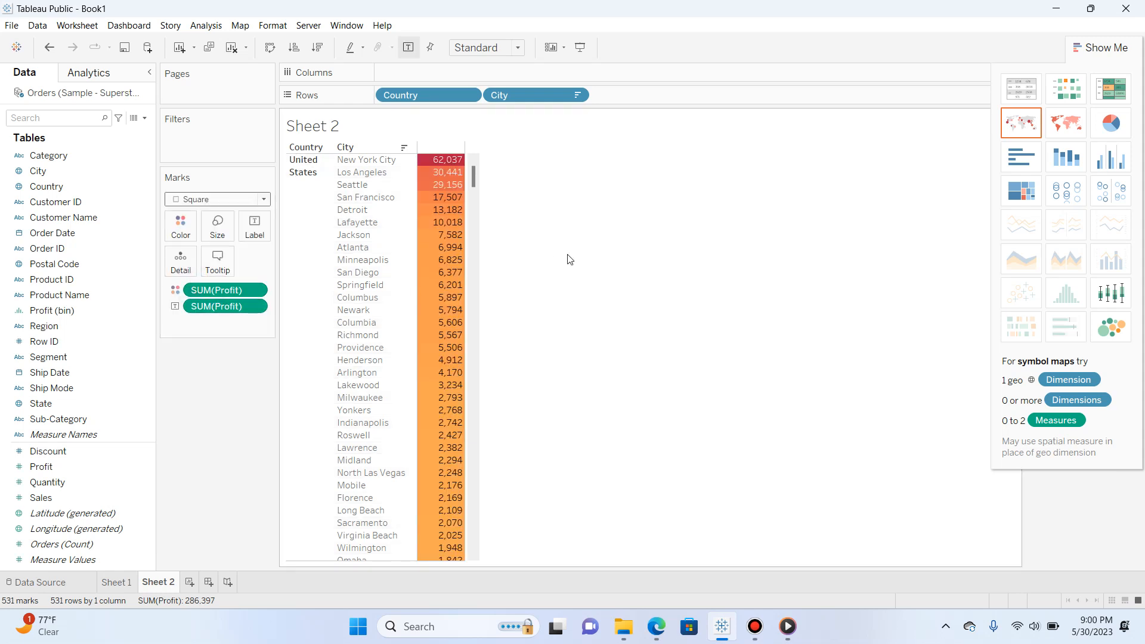
Try the Polygon mark type on the city profit table, and undo that change
left_click(263, 199)
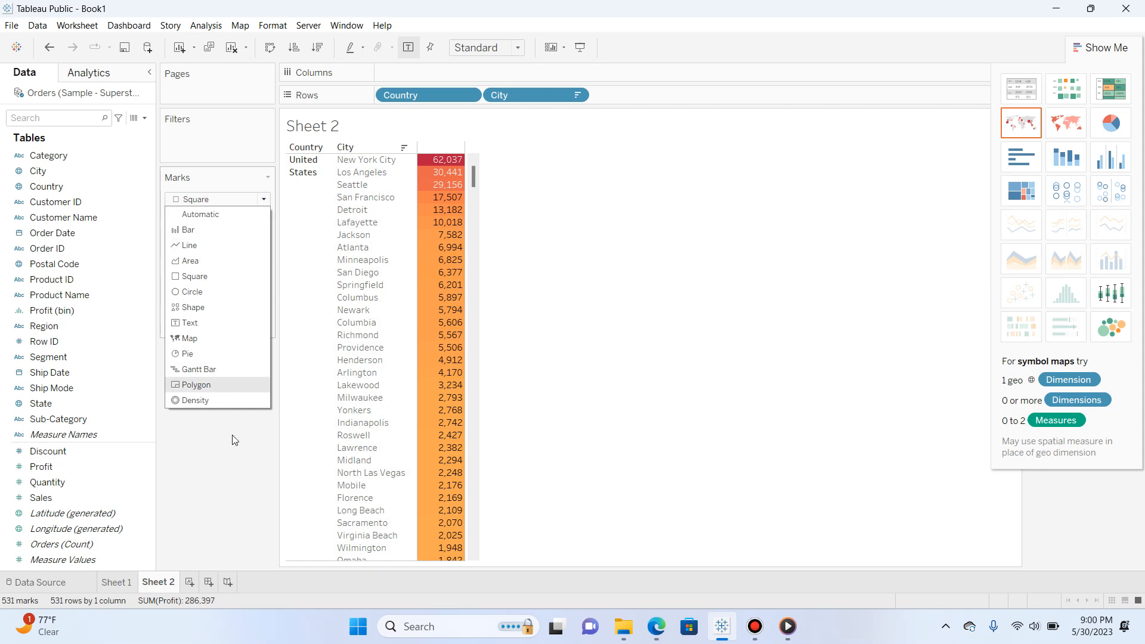
left_click(194, 386)
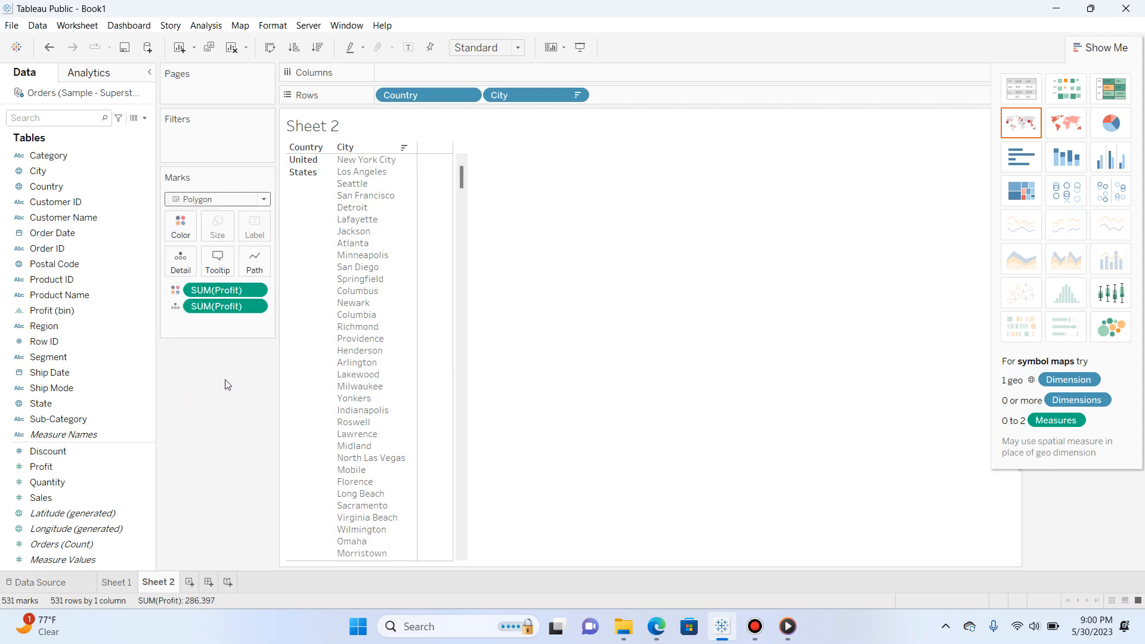
key("ctrl+z")
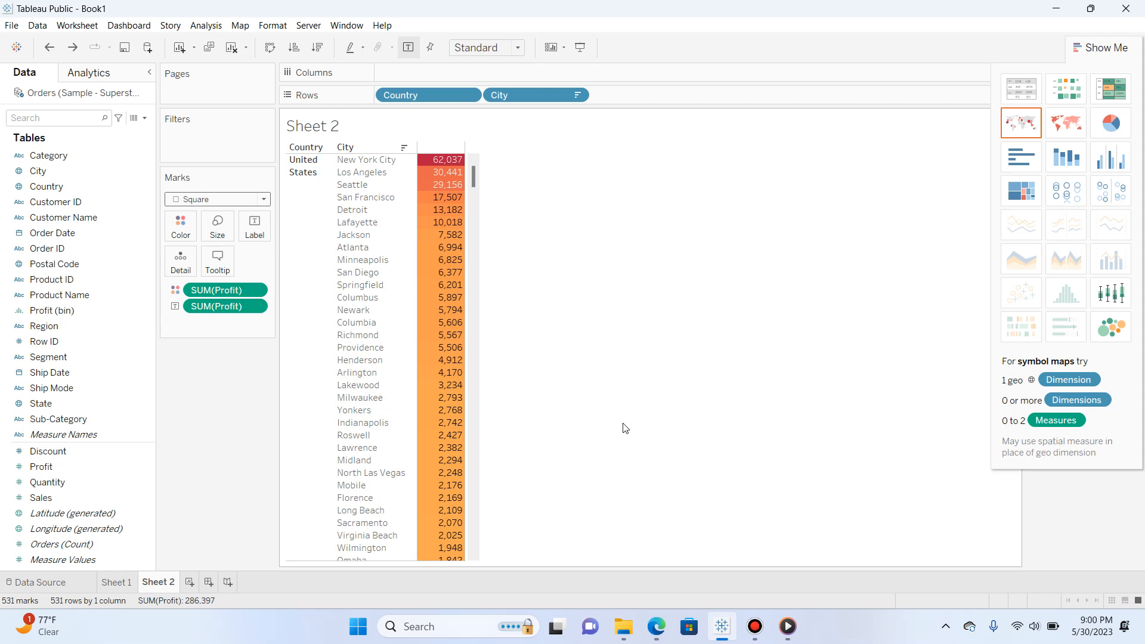
Show the city profit data as circle views and as side-by-side circles
left_click(1072, 203)
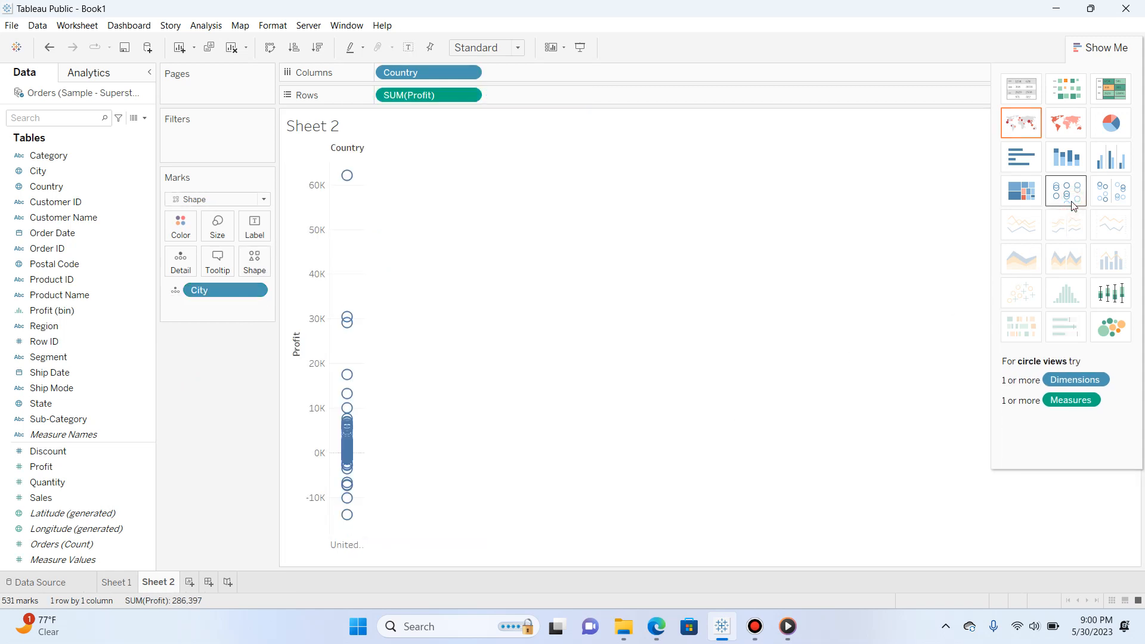
left_click(1122, 200)
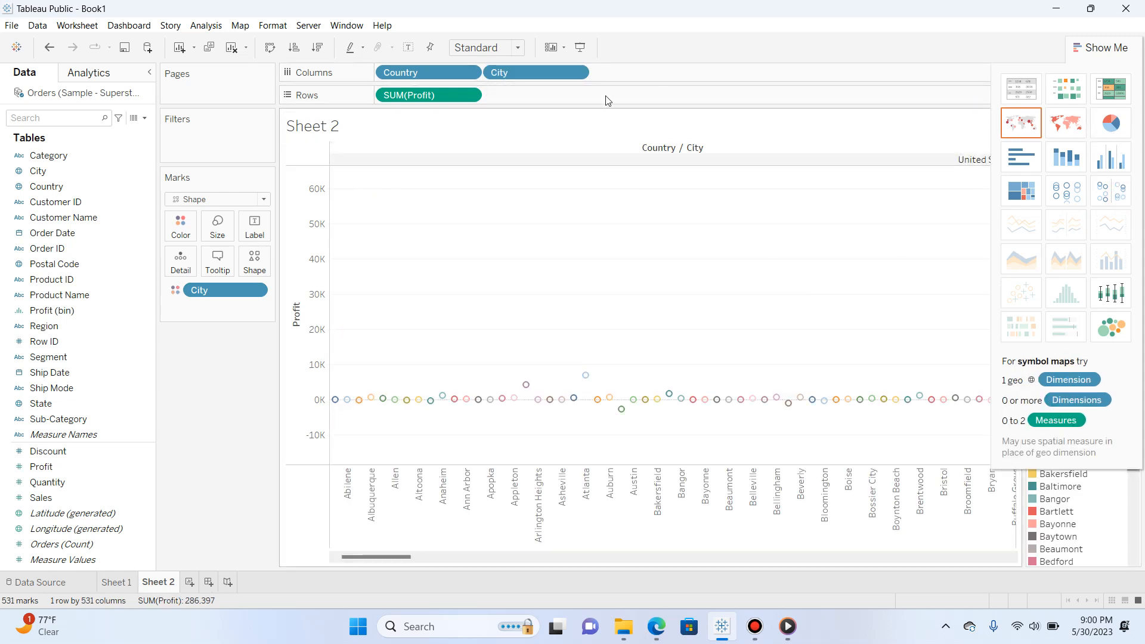
Set the circle chart to Fit Width and hide the Show Me chart suggestions
left_click(516, 48)
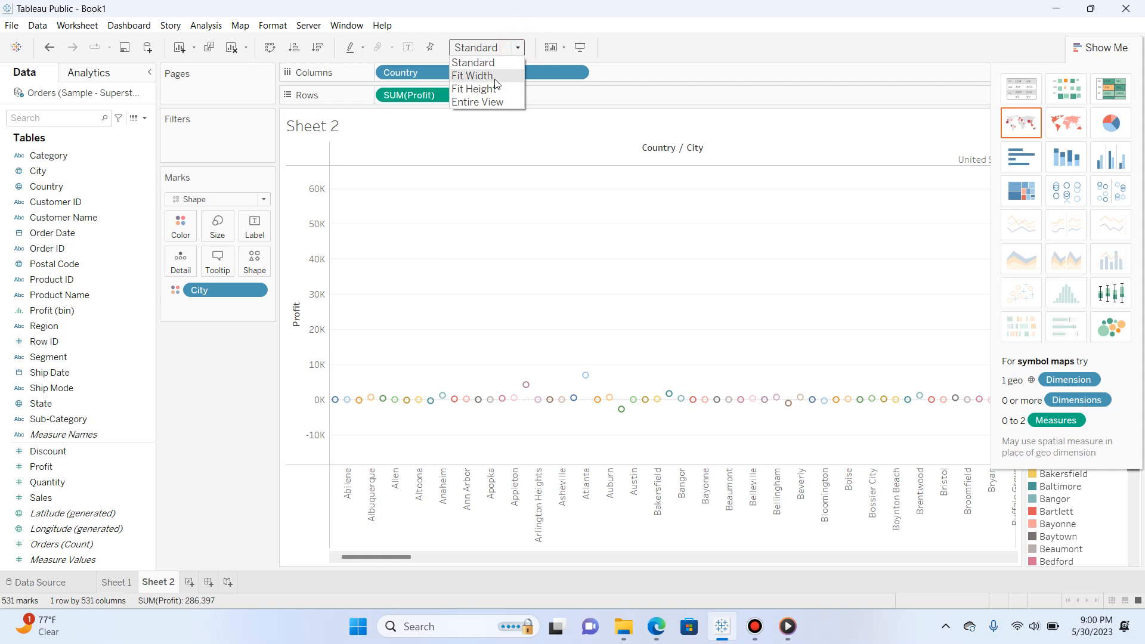
left_click(472, 76)
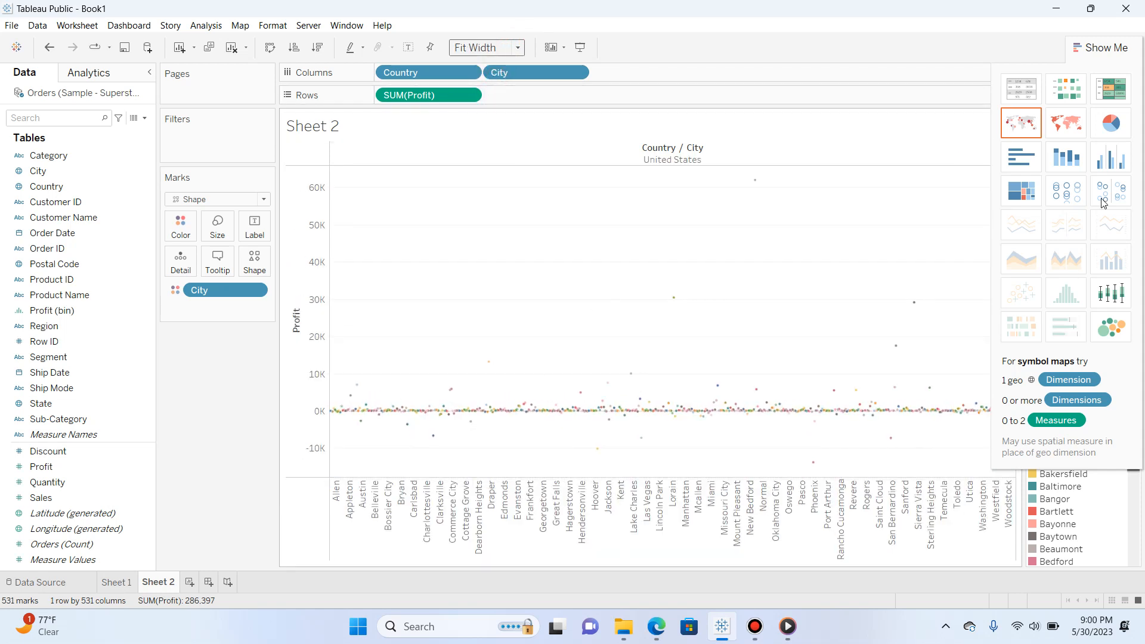
left_click(1108, 48)
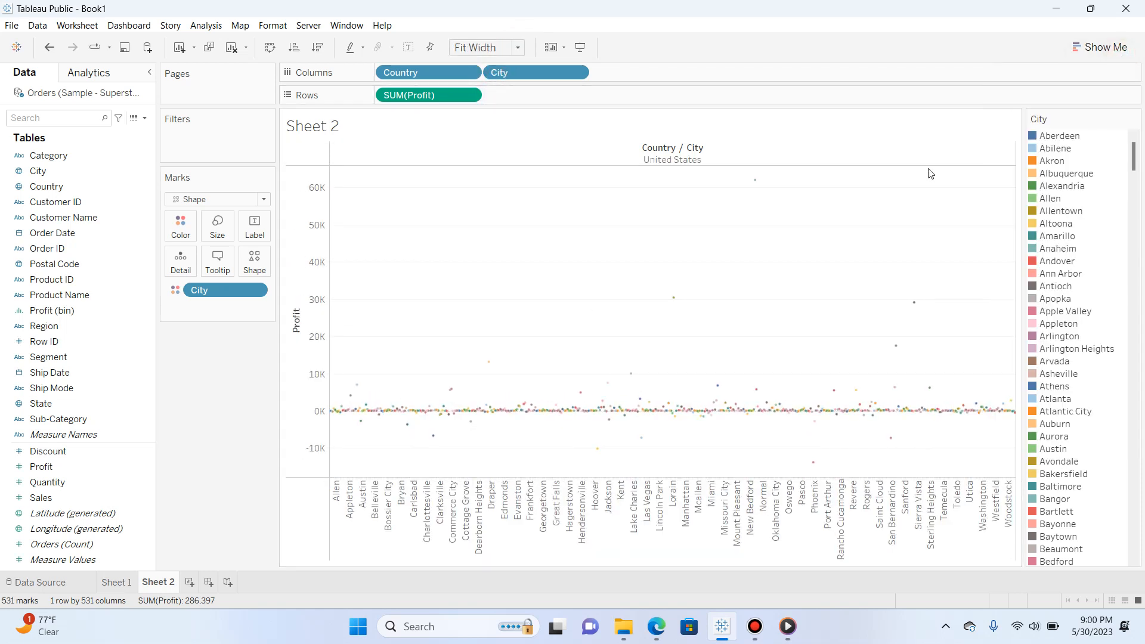
Try the city profit circle chart with rows and columns swapped and Fit Height, and swap the axes back
left_click(515, 48)
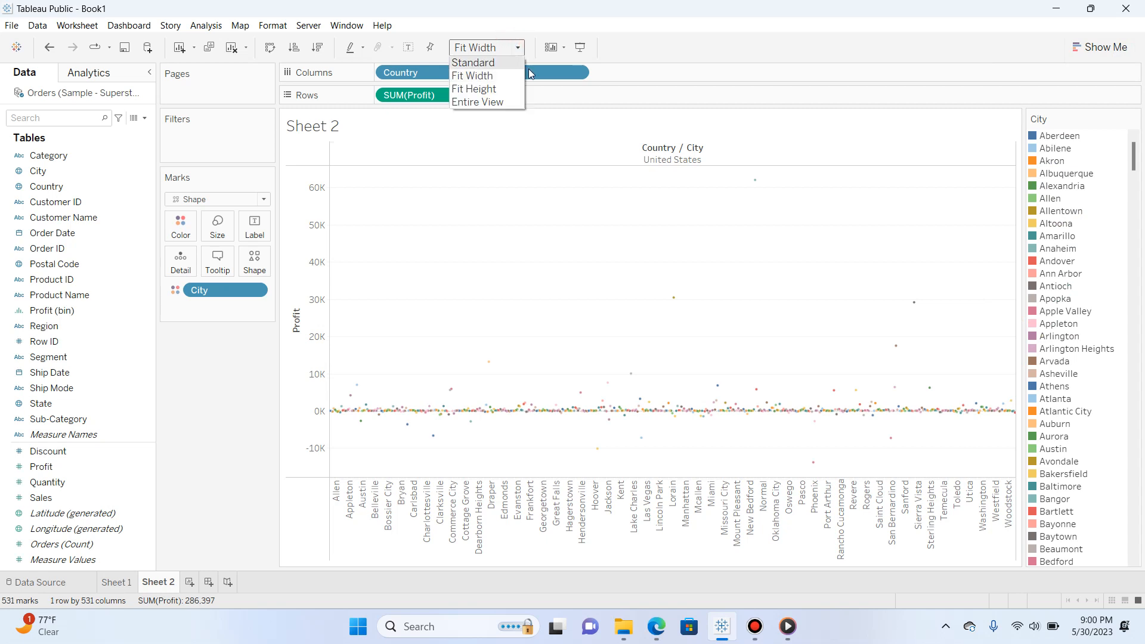
left_click(563, 48)
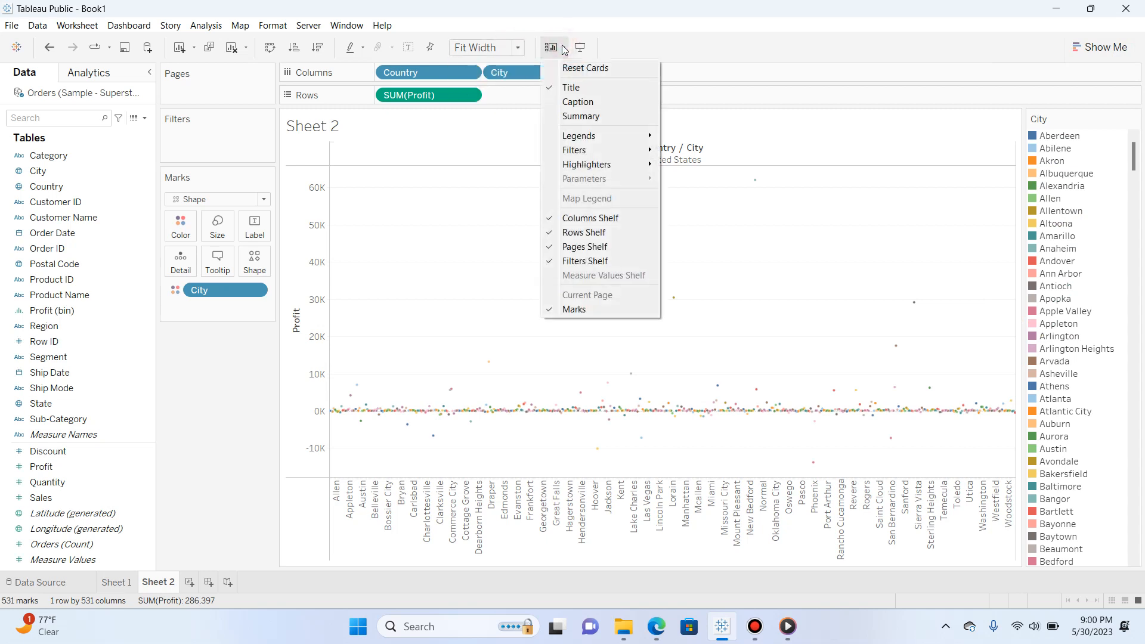
left_click(271, 49)
left_click(270, 48)
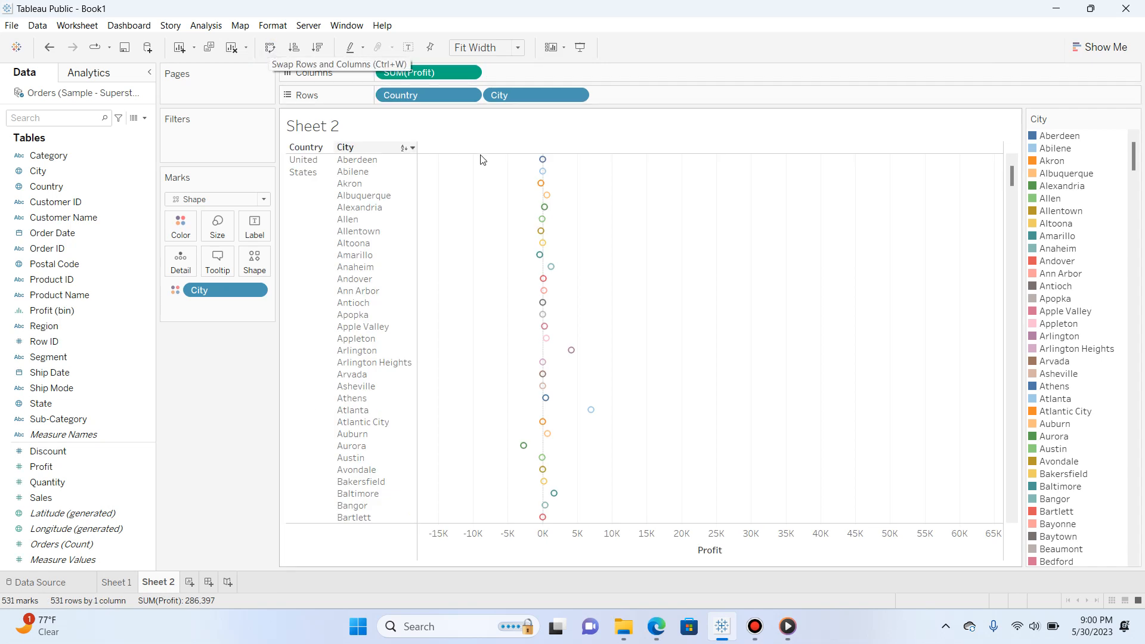
scroll(546, 244, "down", 5)
scroll(547, 247, "down", 2)
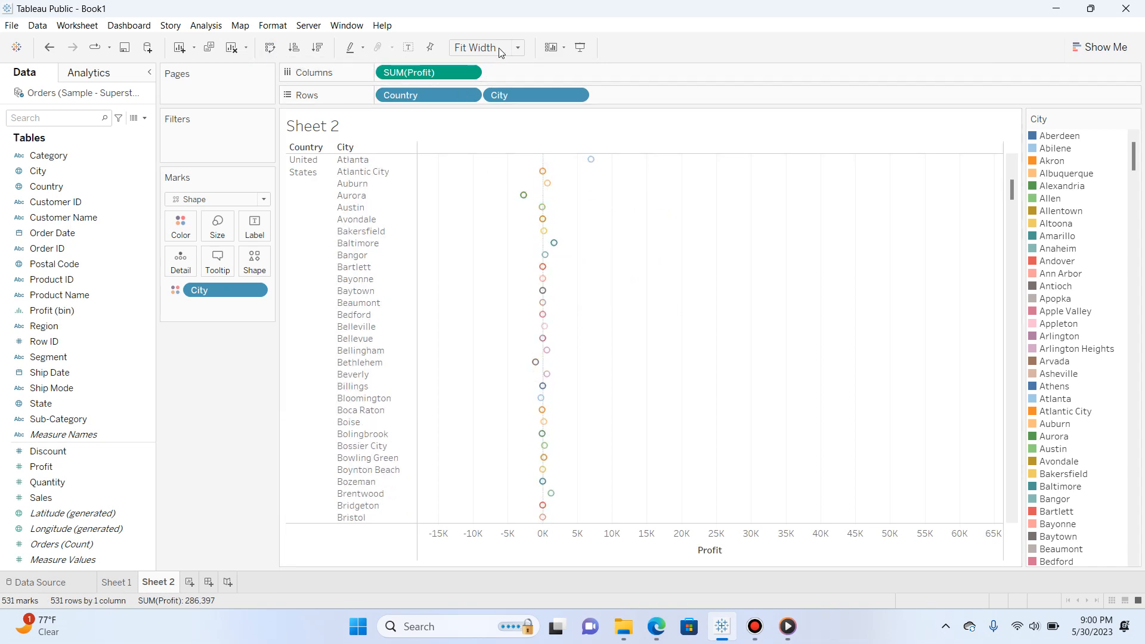
left_click(517, 48)
left_click(477, 88)
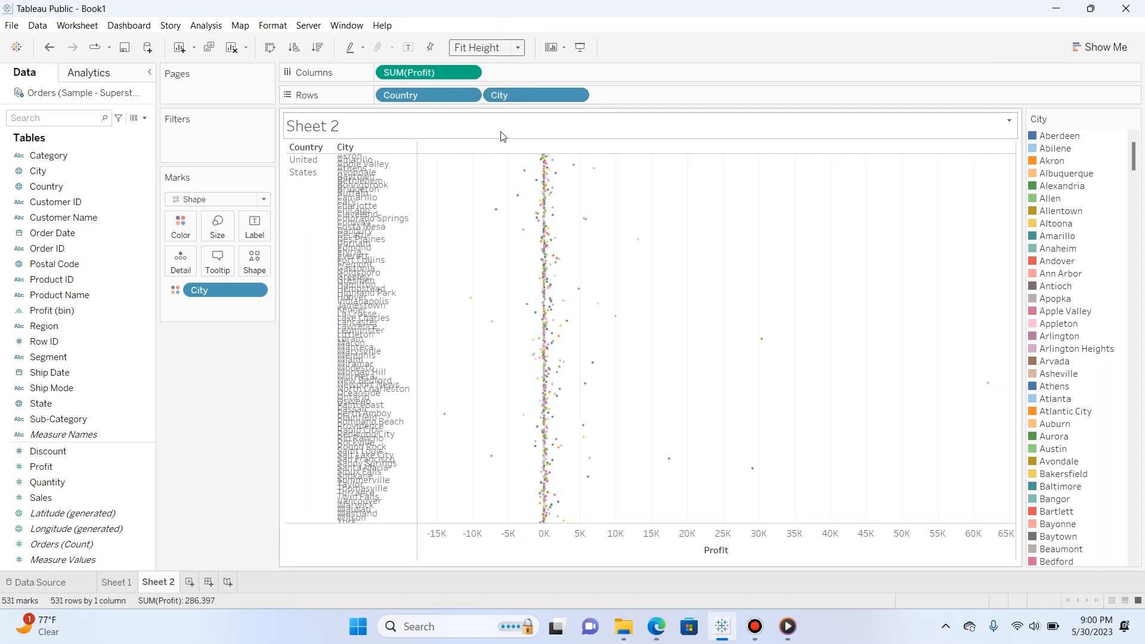
right_click(370, 147)
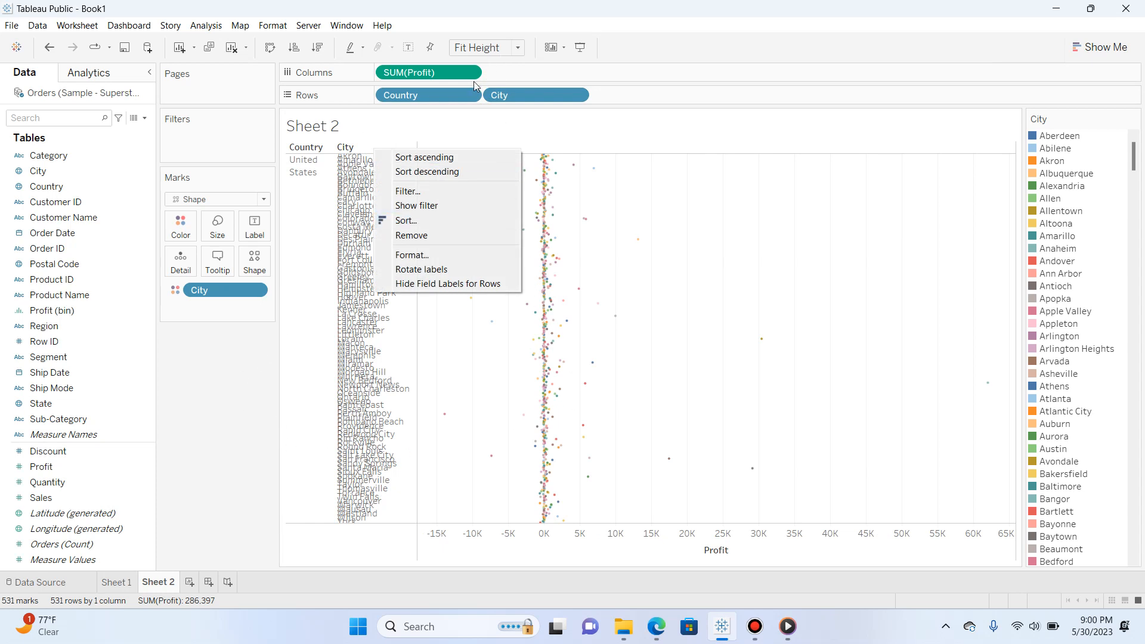
left_click(271, 48)
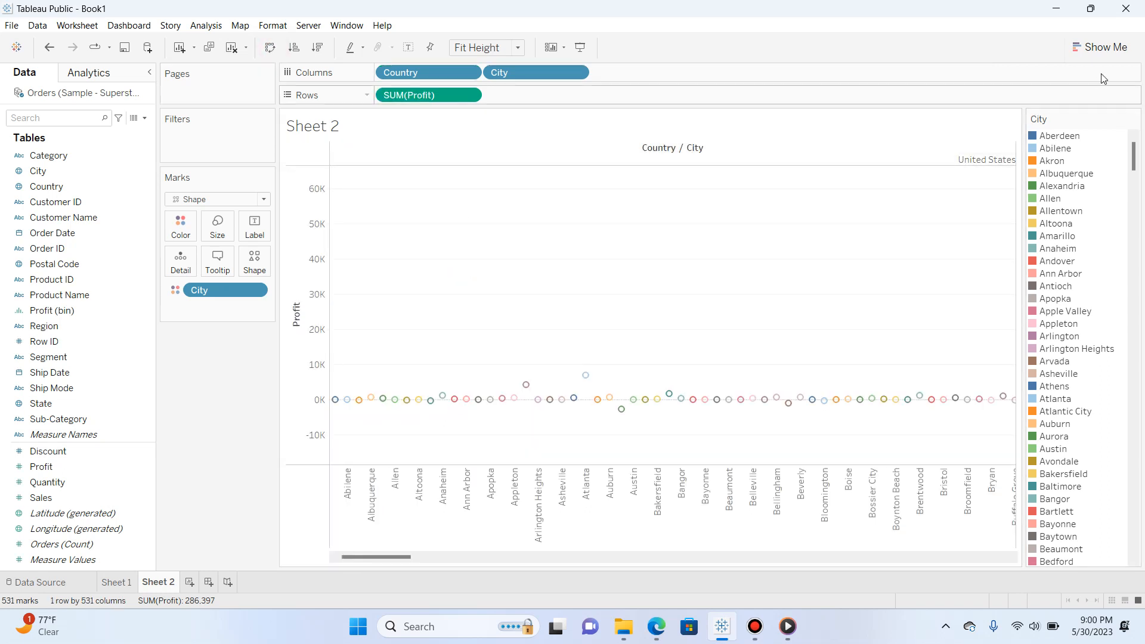
Show the city profit data as circle views and as side-by-side bars, and hide the Show Me chart suggestions
left_click(1101, 43)
left_click(1066, 182)
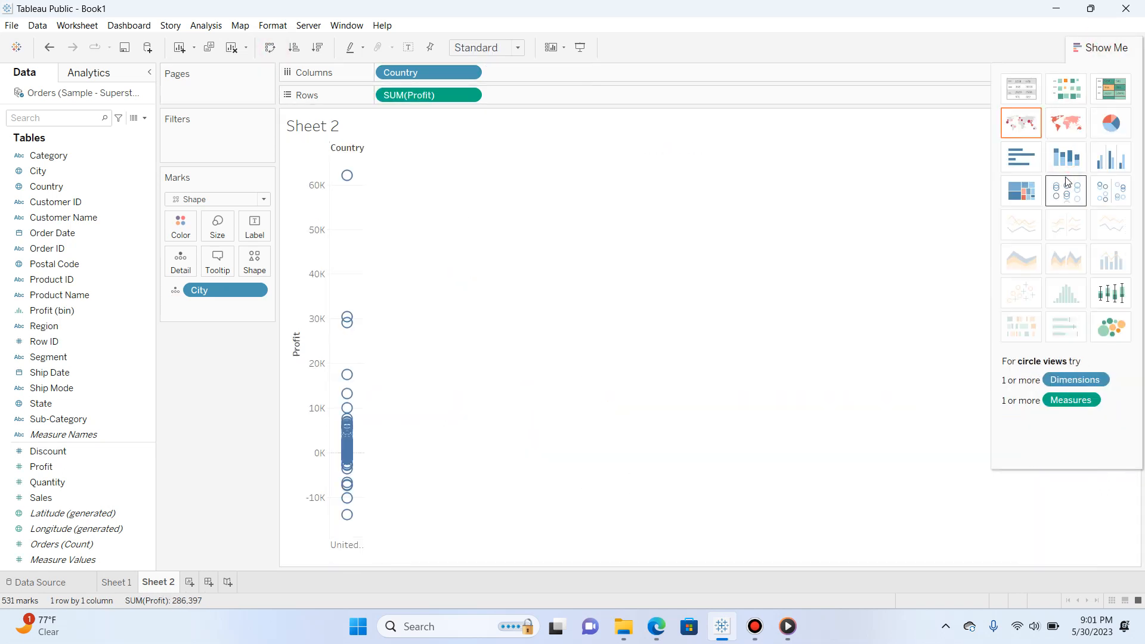
left_click(1120, 164)
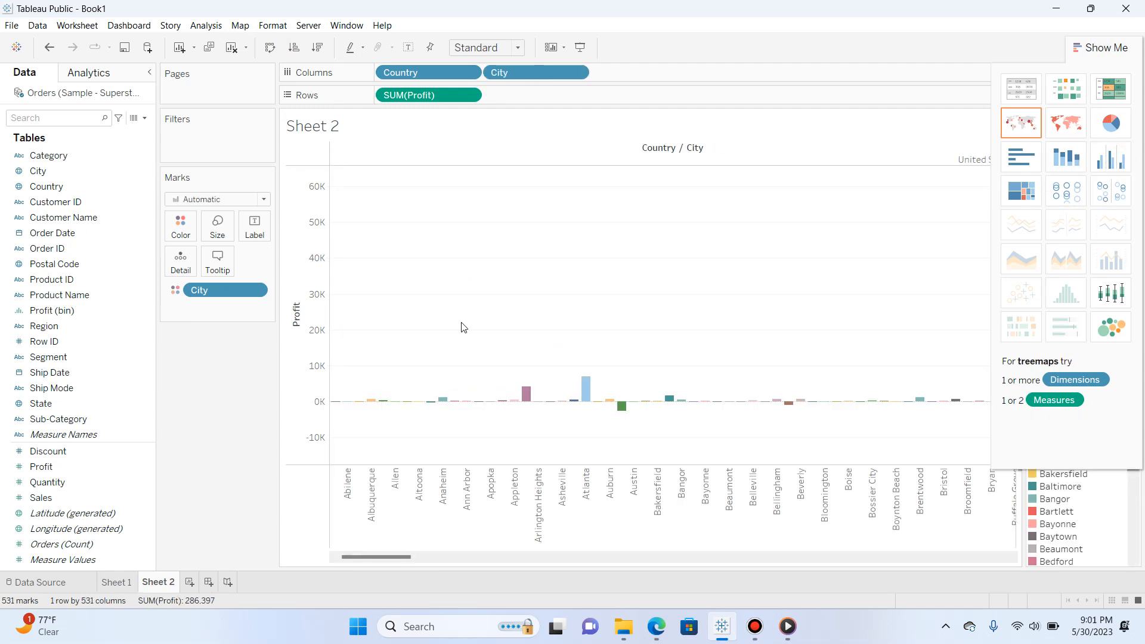
left_click(1097, 52)
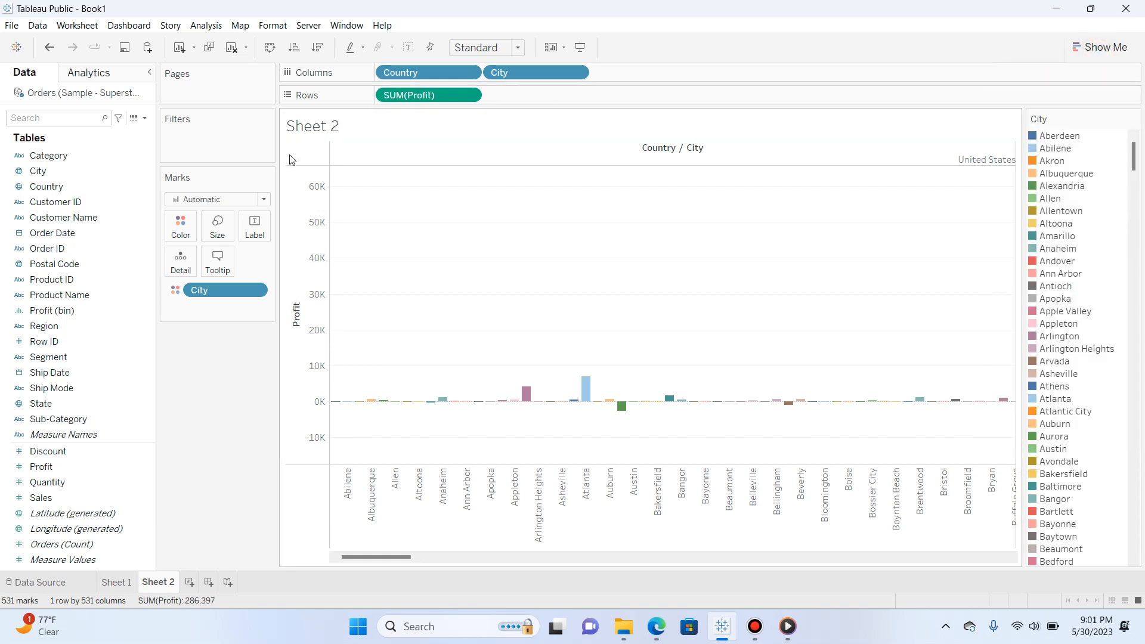
Show mark labels on the side-by-side bars and label each bar with City, keeping City on color
left_click(206, 26)
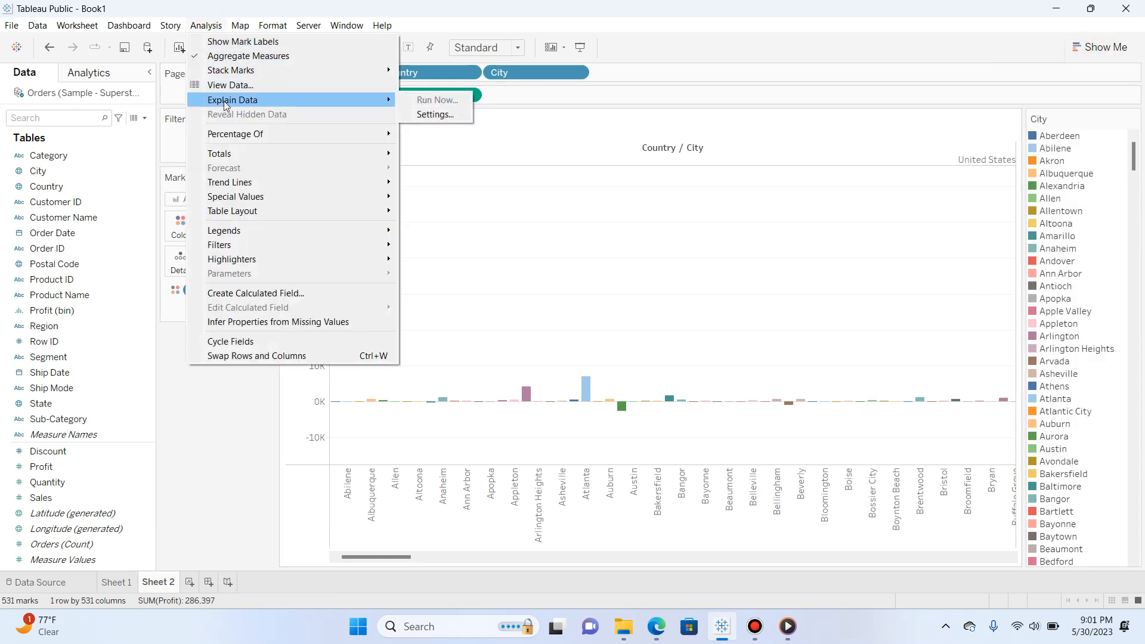
mouse_move(261, 157)
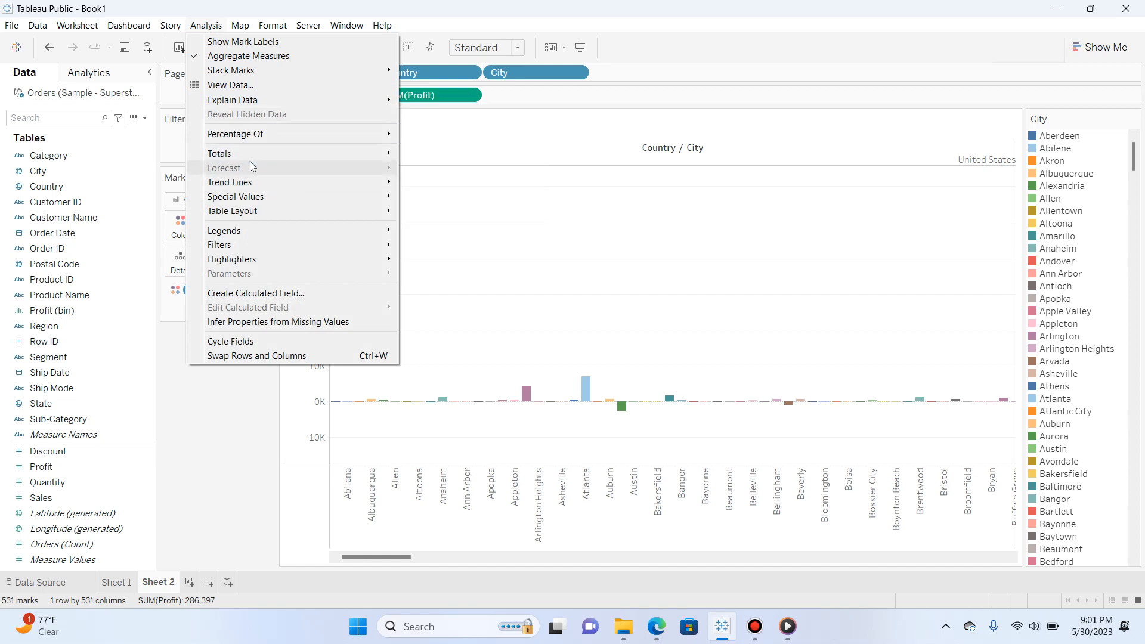
left_click(256, 40)
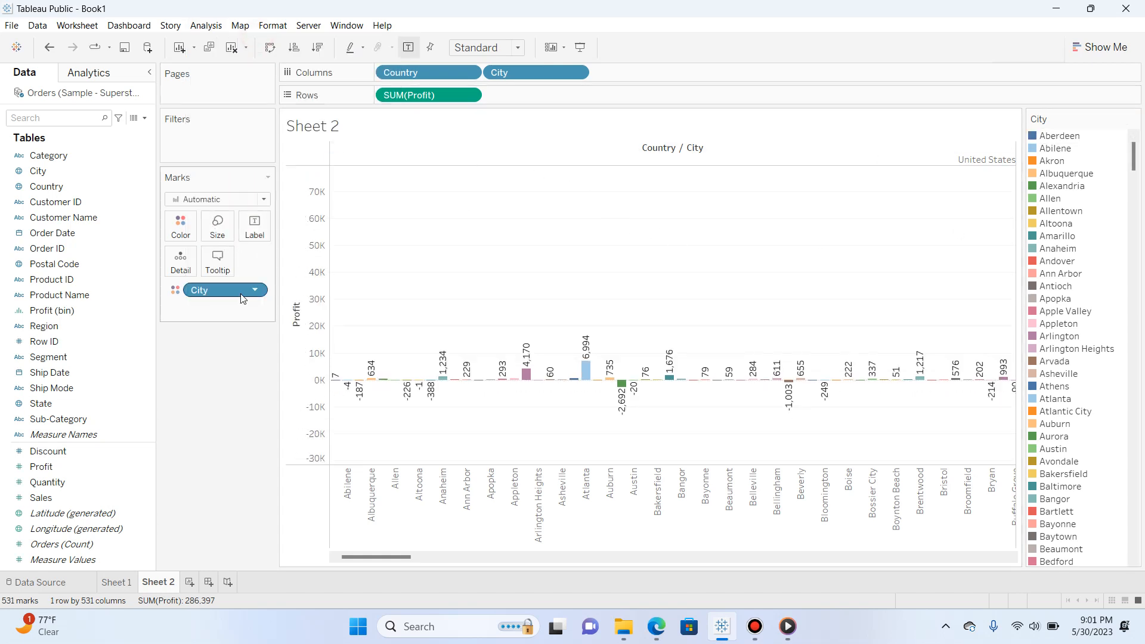
left_click_drag(237, 297, 255, 234)
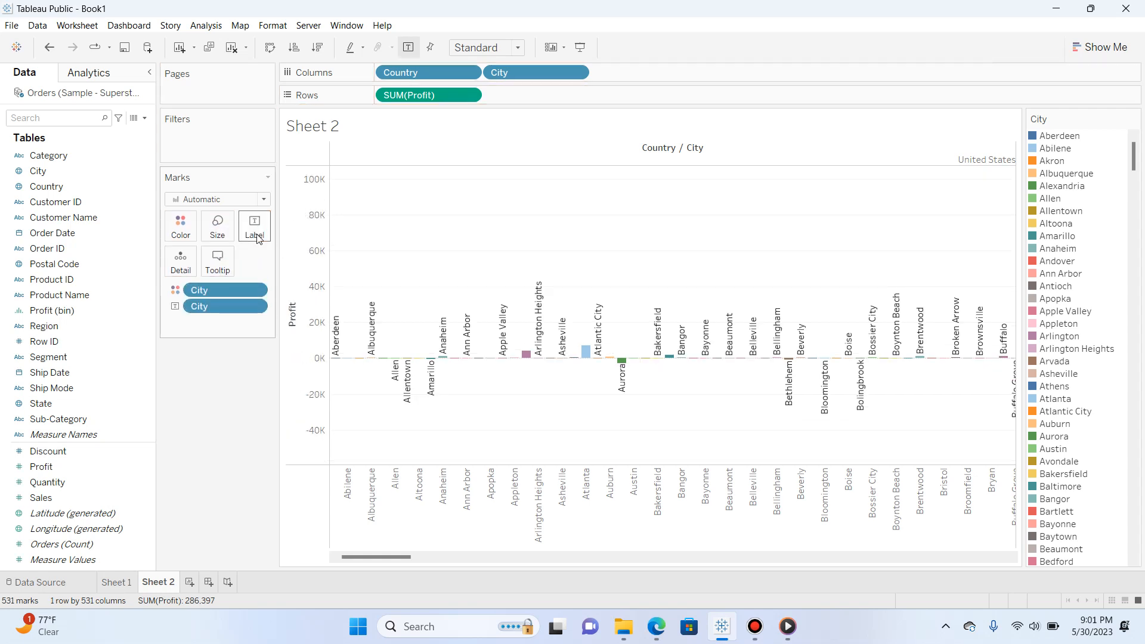
left_click(217, 226)
mouse_move(286, 262)
left_mouse_down()
mouse_move(310, 261)
mouse_move(221, 262)
mouse_move(295, 260)
left_mouse_up()
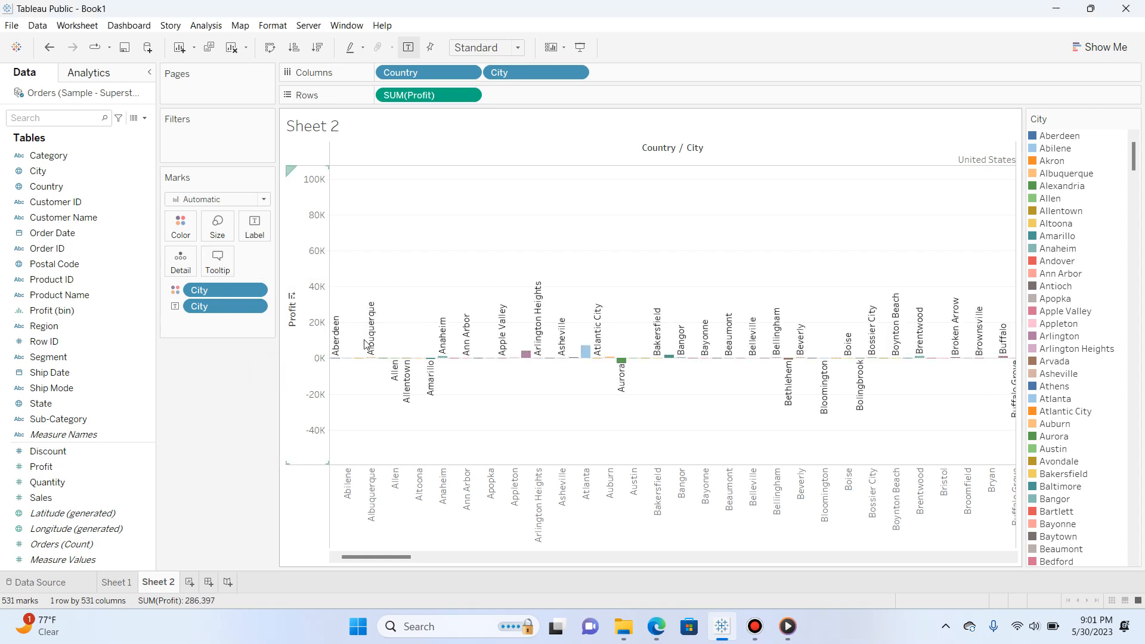
Clear Sheet 2 and add Order Date by year to the rows
left_click(234, 48)
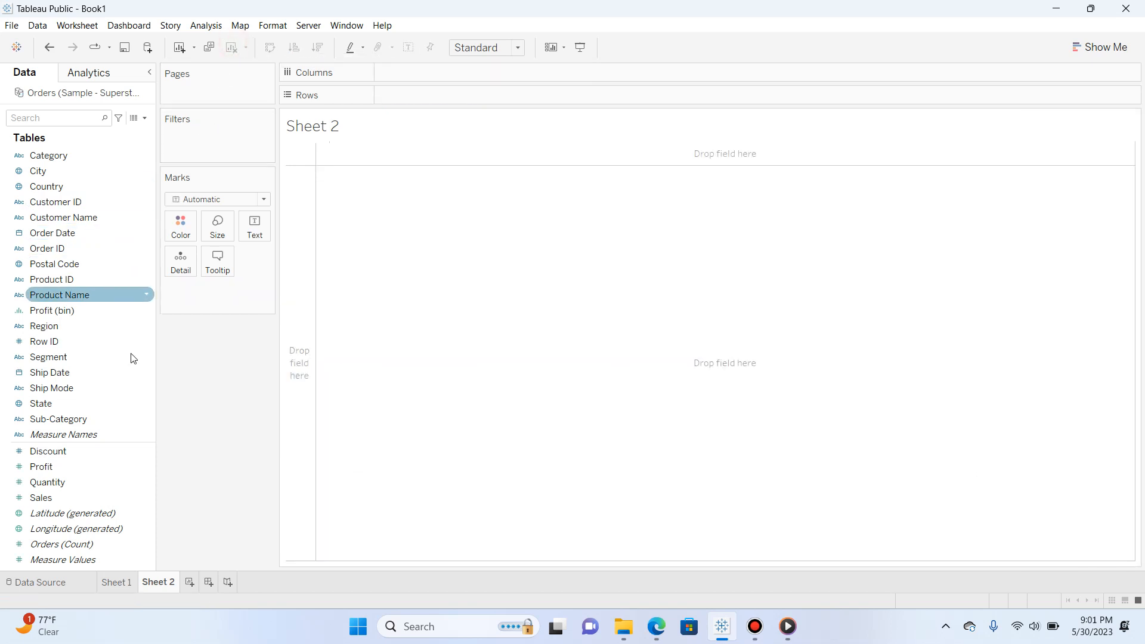
left_click(102, 246)
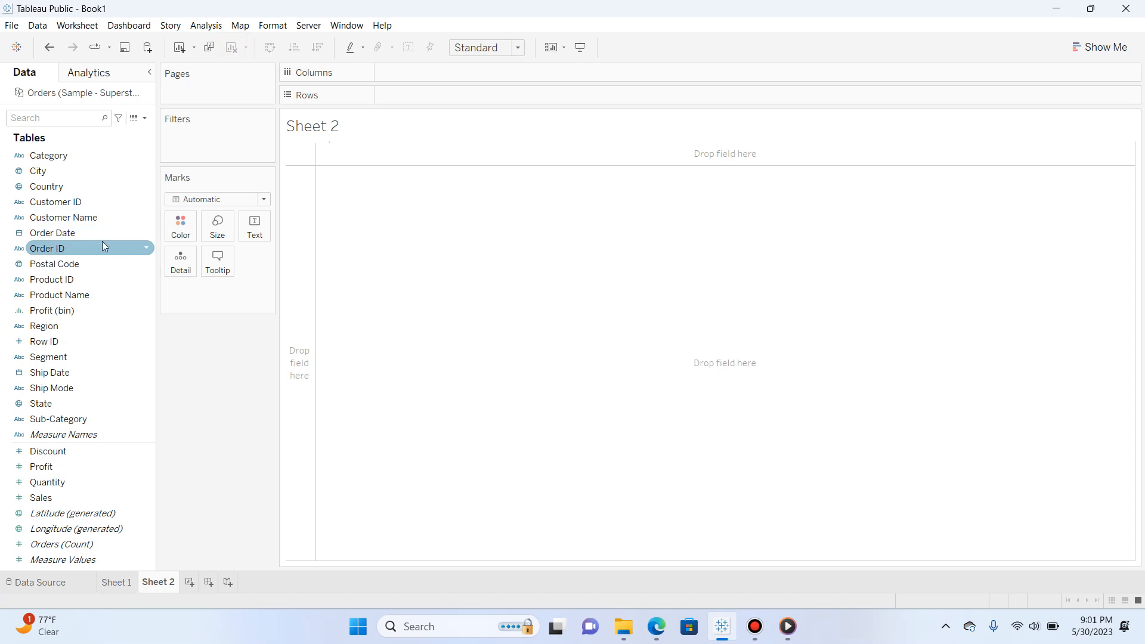
left_click_drag(102, 233, 442, 95)
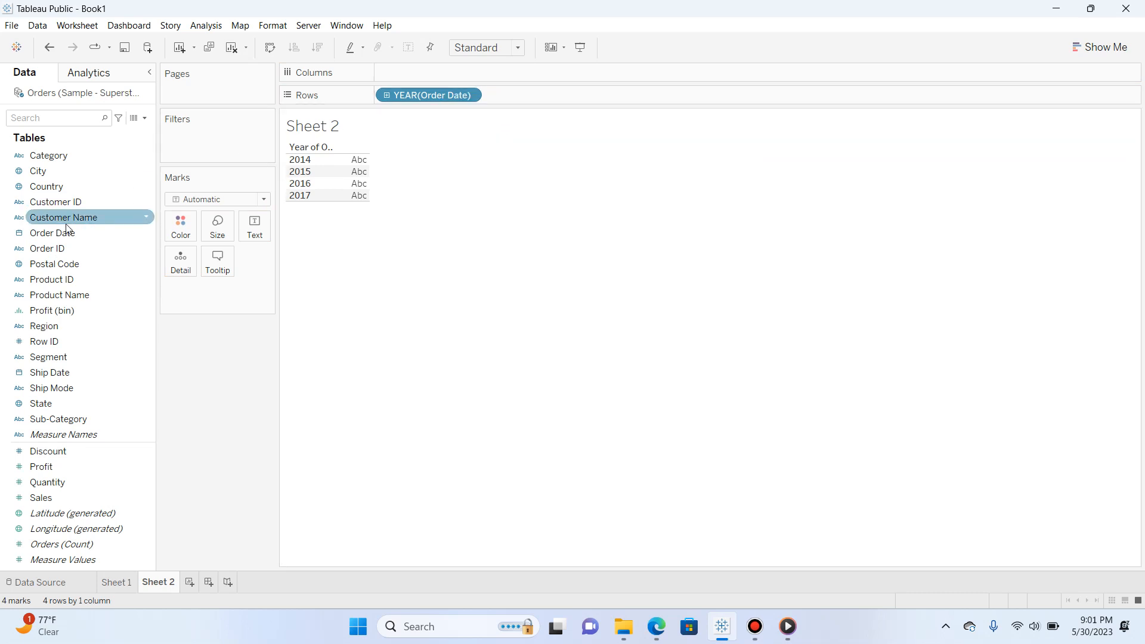
Expand the Order Date rows to quarter and month, and fill the table with SUM(Profit) values
left_click(389, 95)
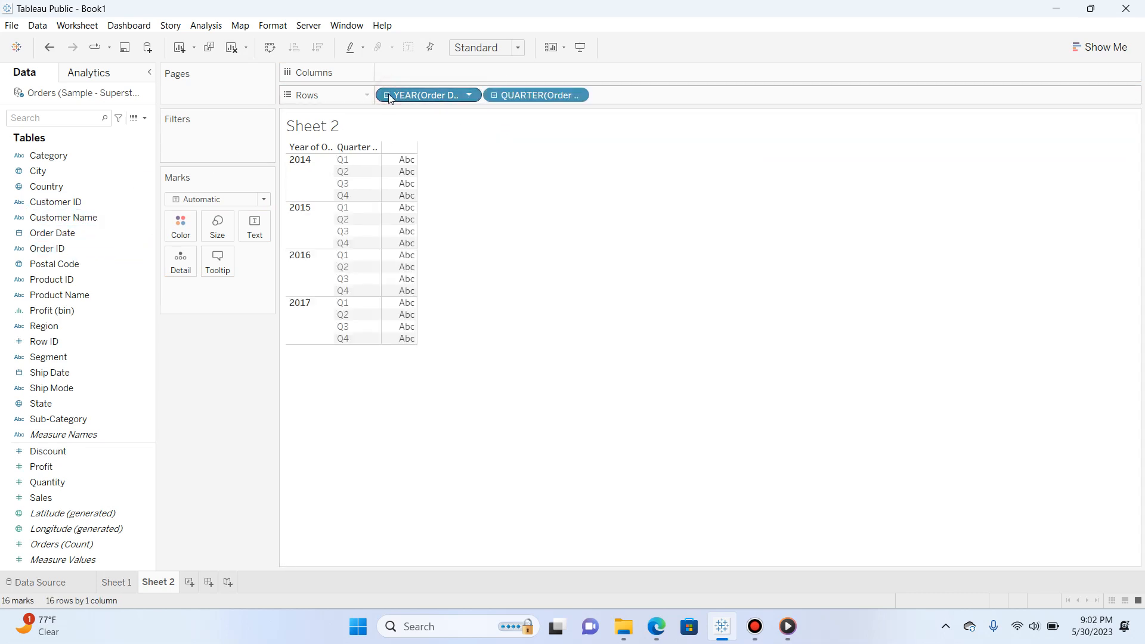
left_click(493, 95)
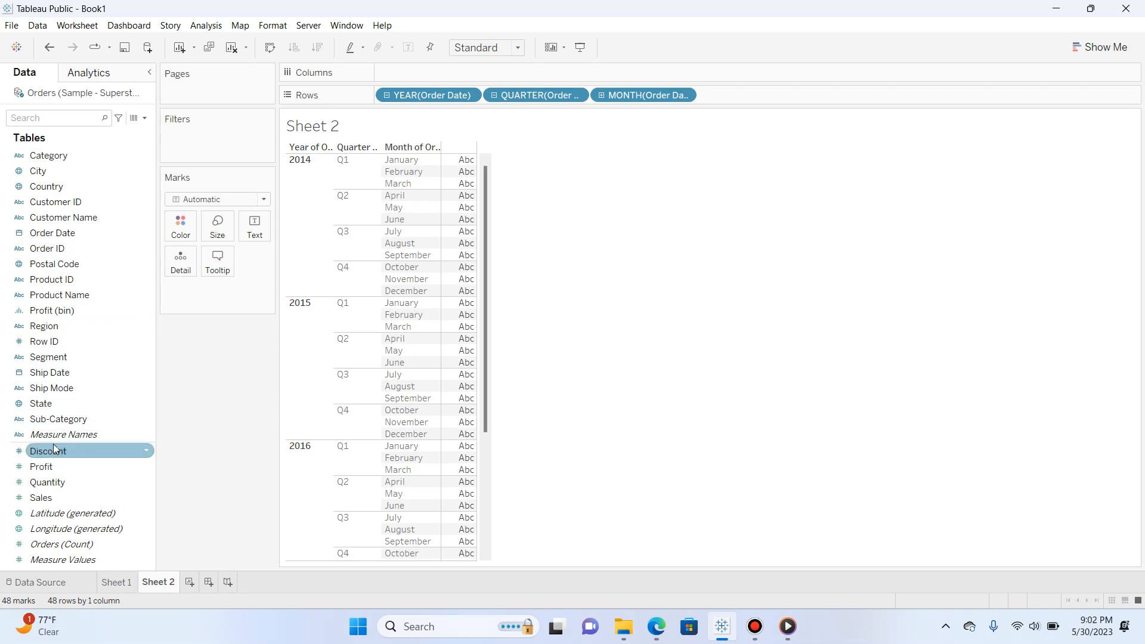
left_click_drag(48, 466, 411, 400)
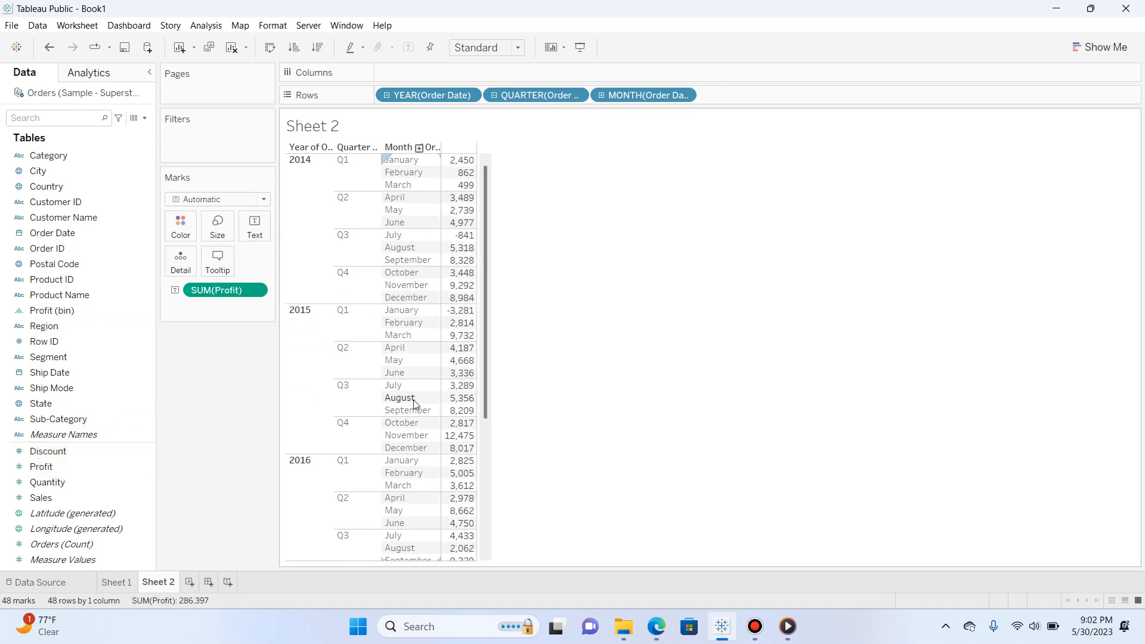
Convert the order date profit table to stacked bars and label the segments with SUM(Profit)
left_click(1103, 47)
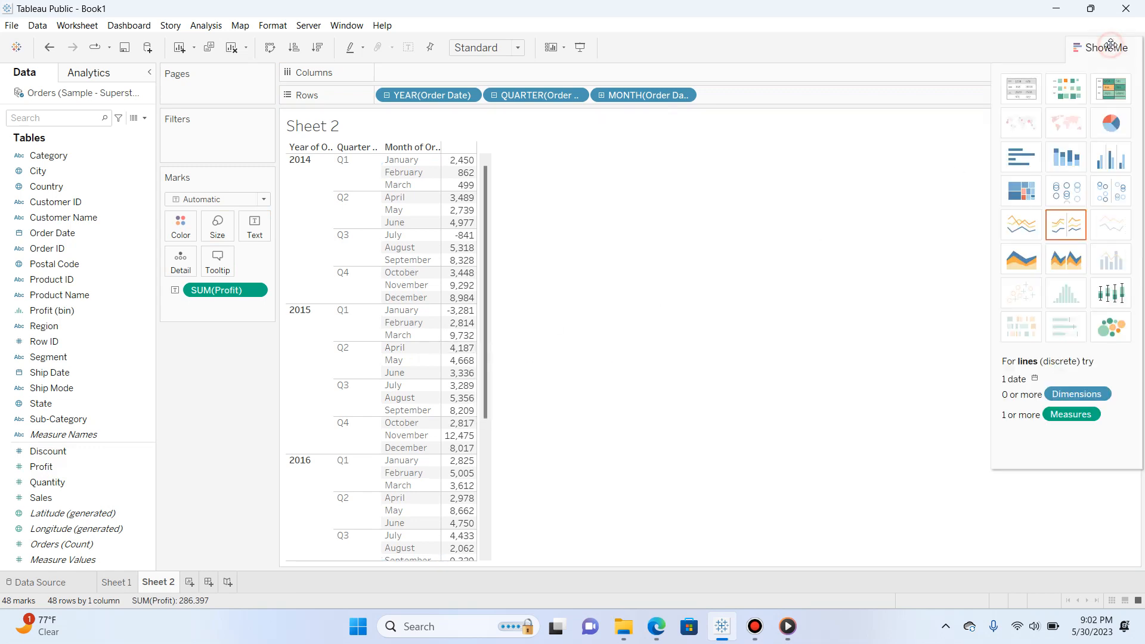
left_click(1067, 152)
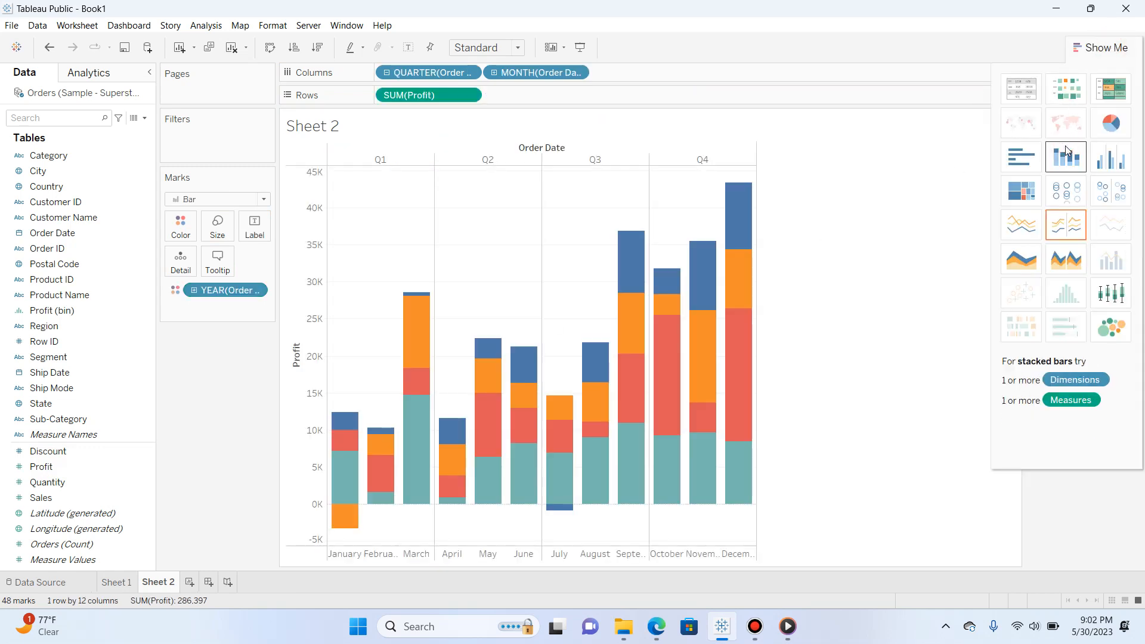
left_click(1119, 52)
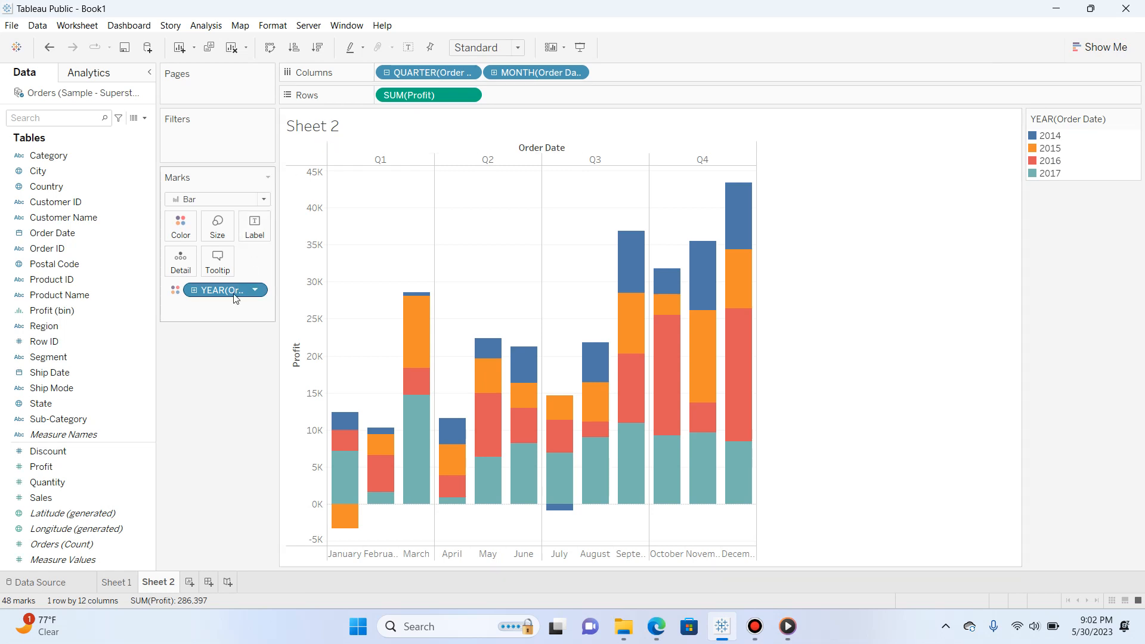
left_click_drag(411, 95, 267, 224)
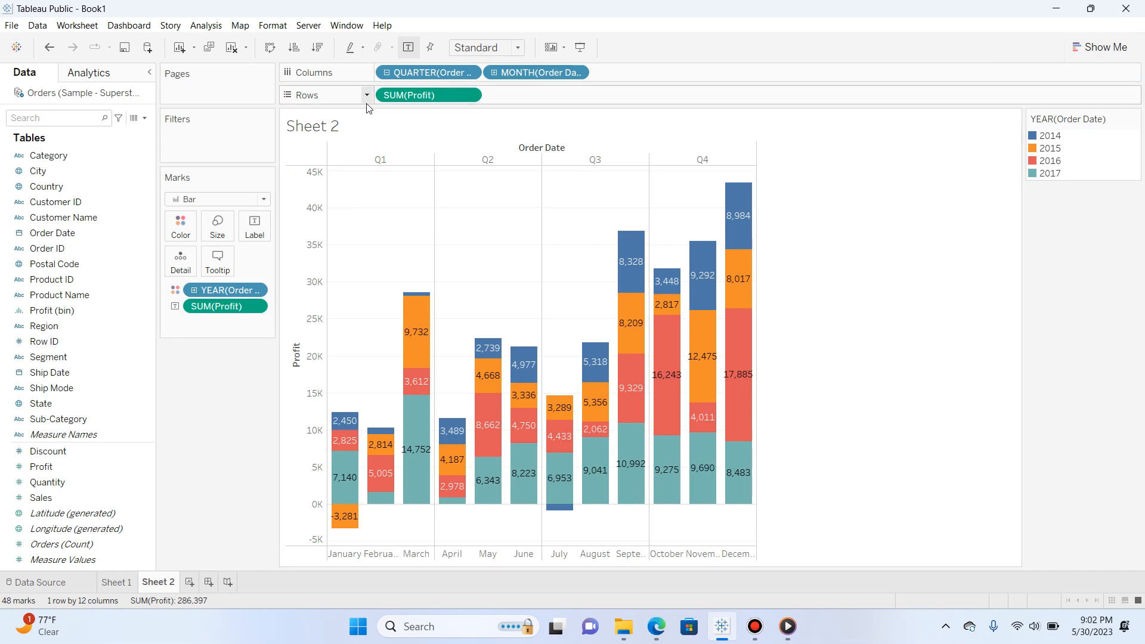
Show a forecast on the stacked profit bars, and undo that change
left_click(211, 26)
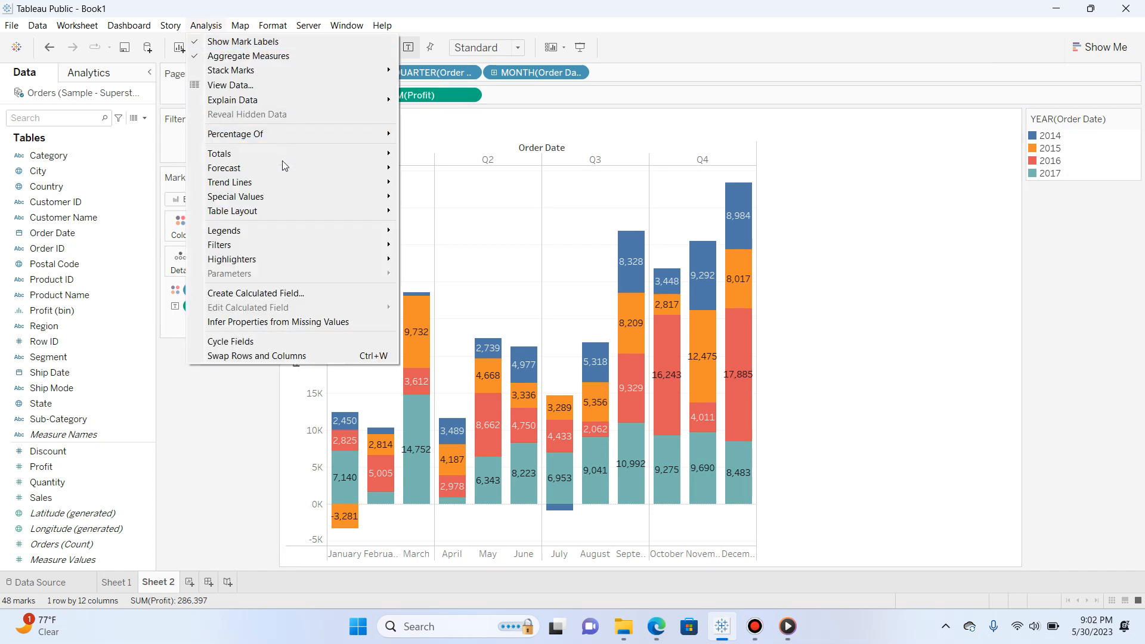
mouse_move(278, 167)
left_click(403, 168)
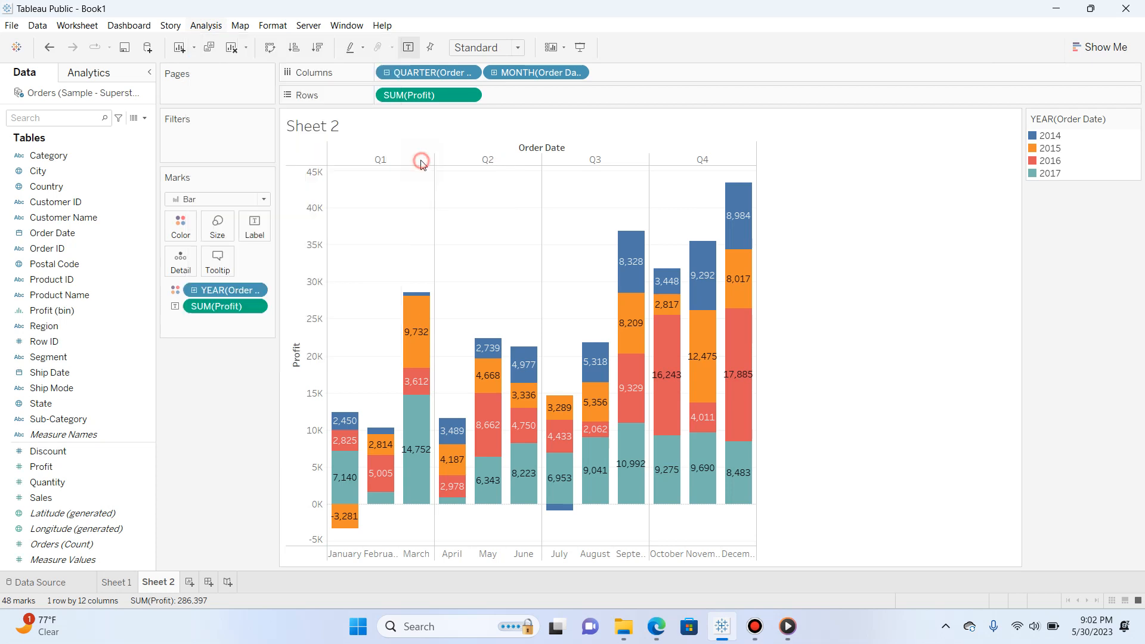
mouse_move(739, 187)
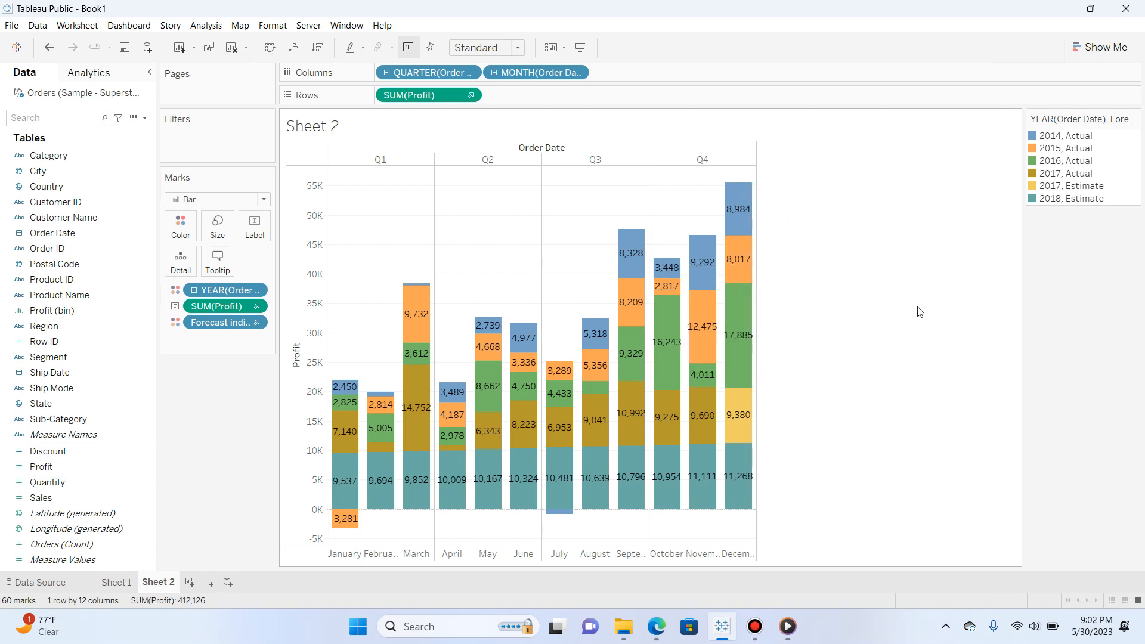
key("ctrl+z")
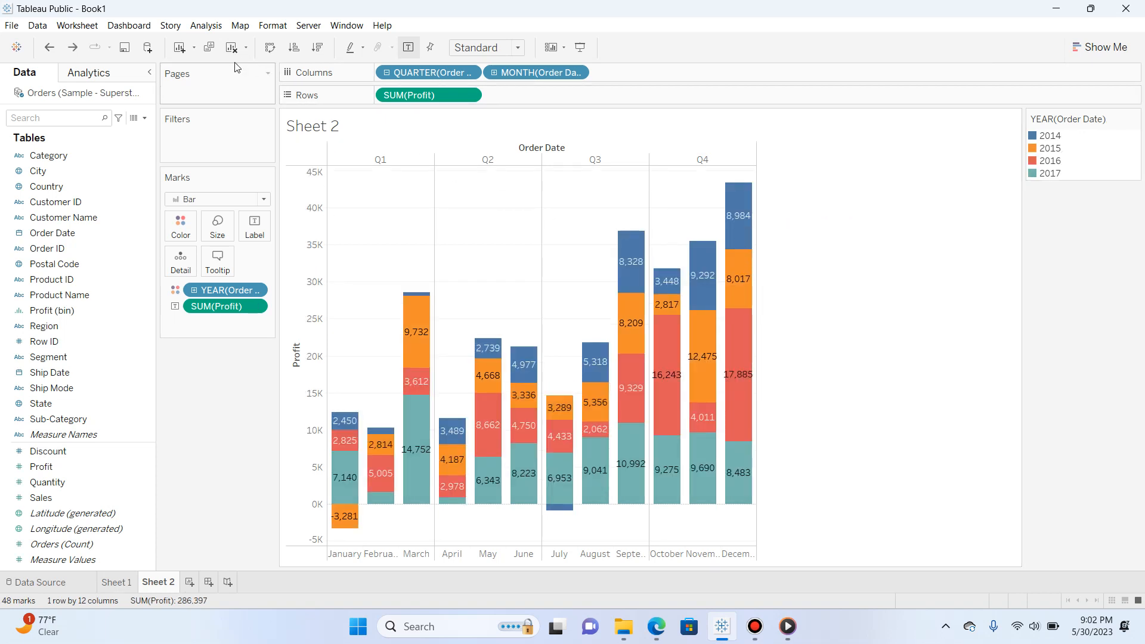
Show trend lines on the monthly profit bars, agreeing to turn Stacked Marks off
left_click(206, 25)
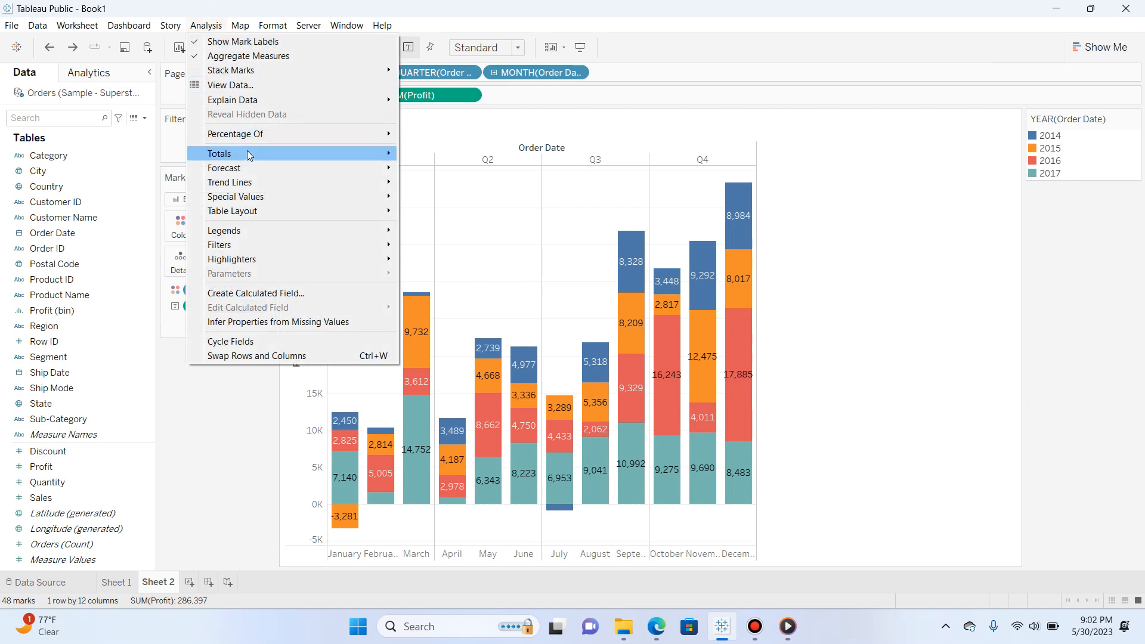
mouse_move(256, 179)
left_click(459, 181)
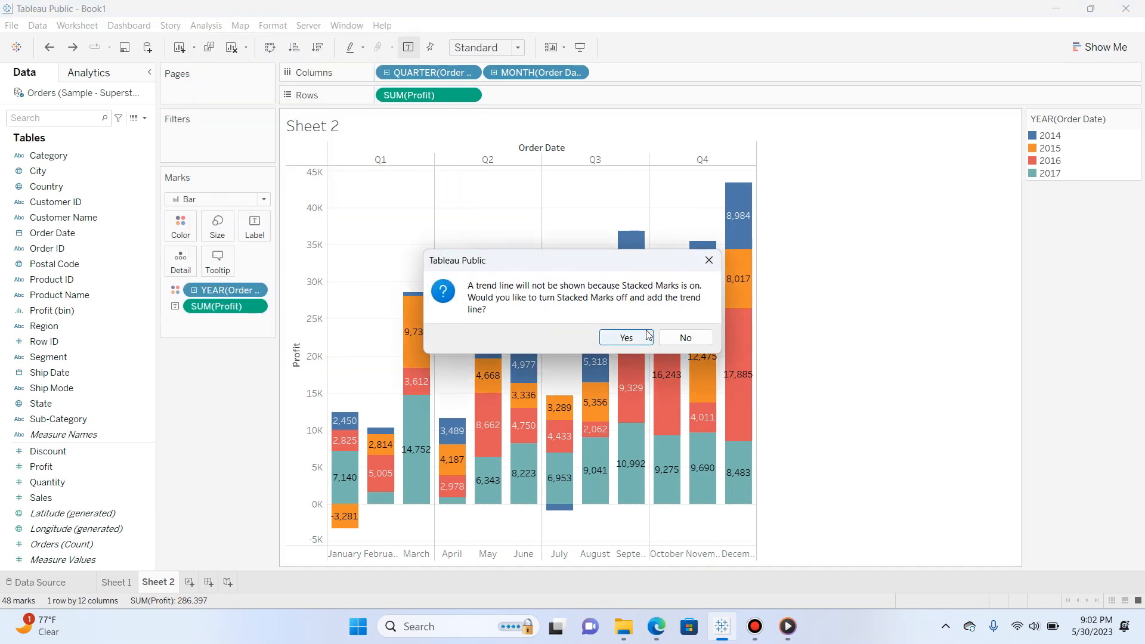
left_click(643, 333)
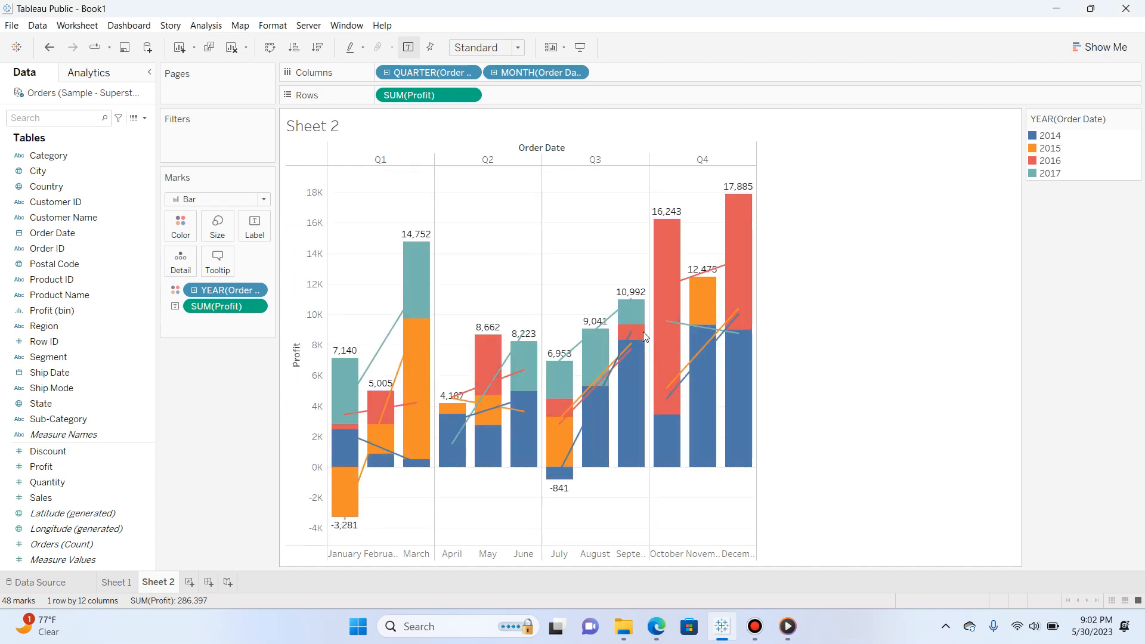
mouse_move(668, 397)
left_click(210, 24)
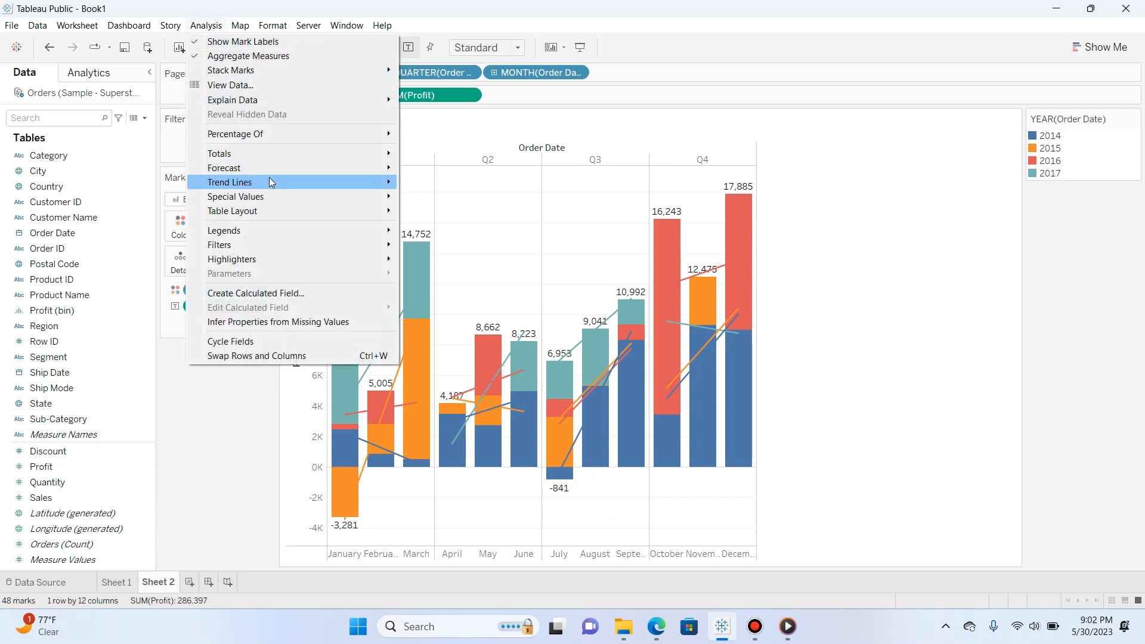
mouse_move(271, 182)
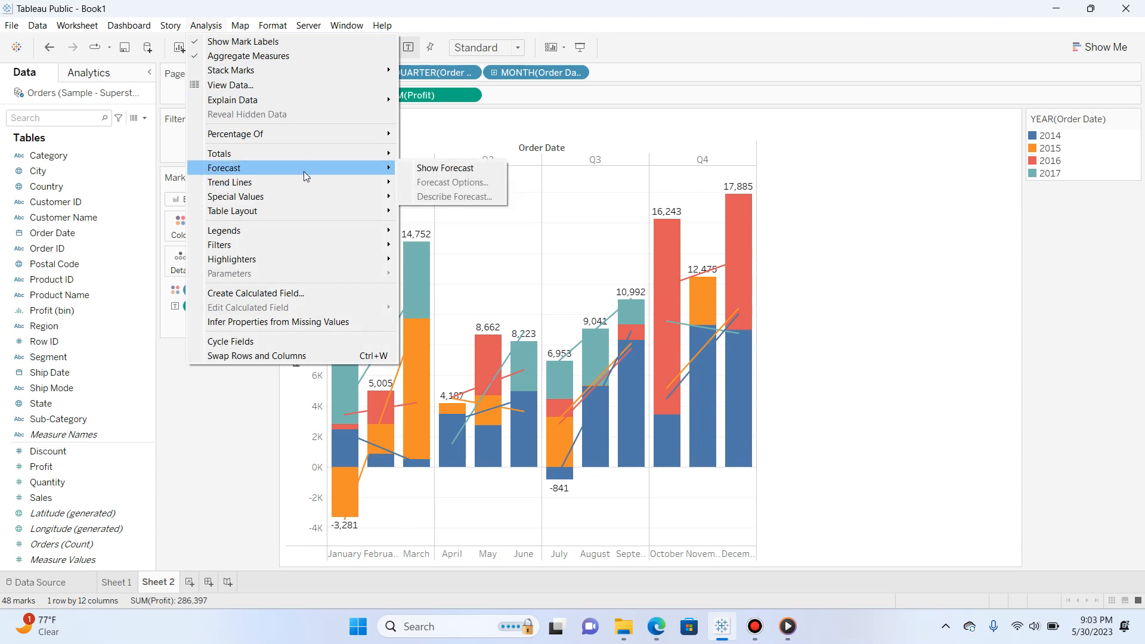
left_click(220, 457)
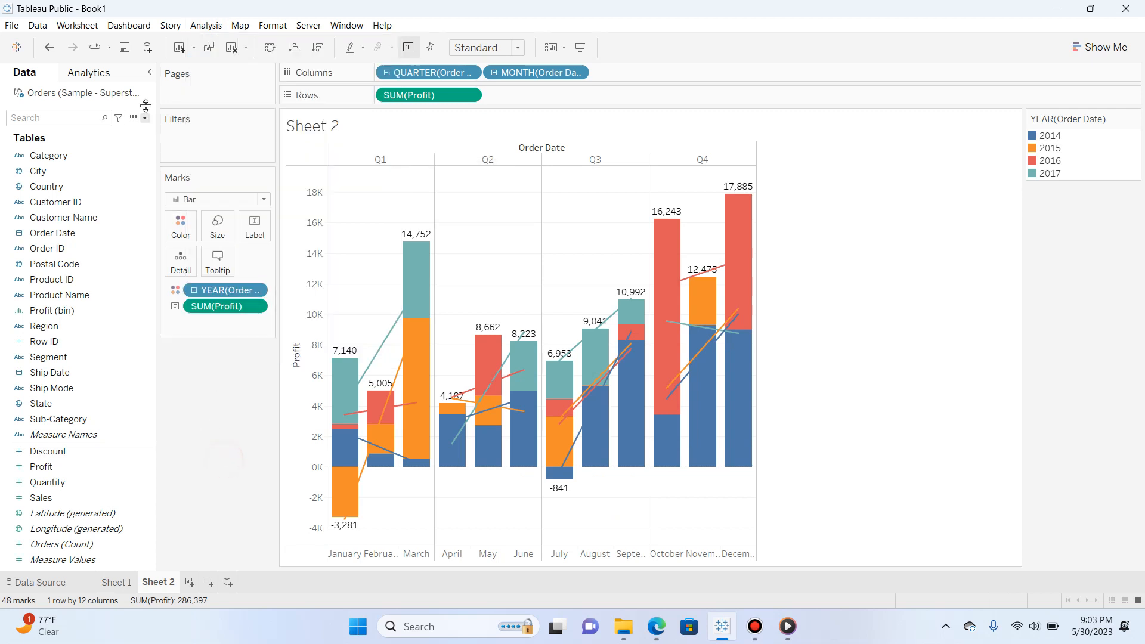
Show the analytics options and undo the trend lines on the monthly profit bars
left_click(101, 75)
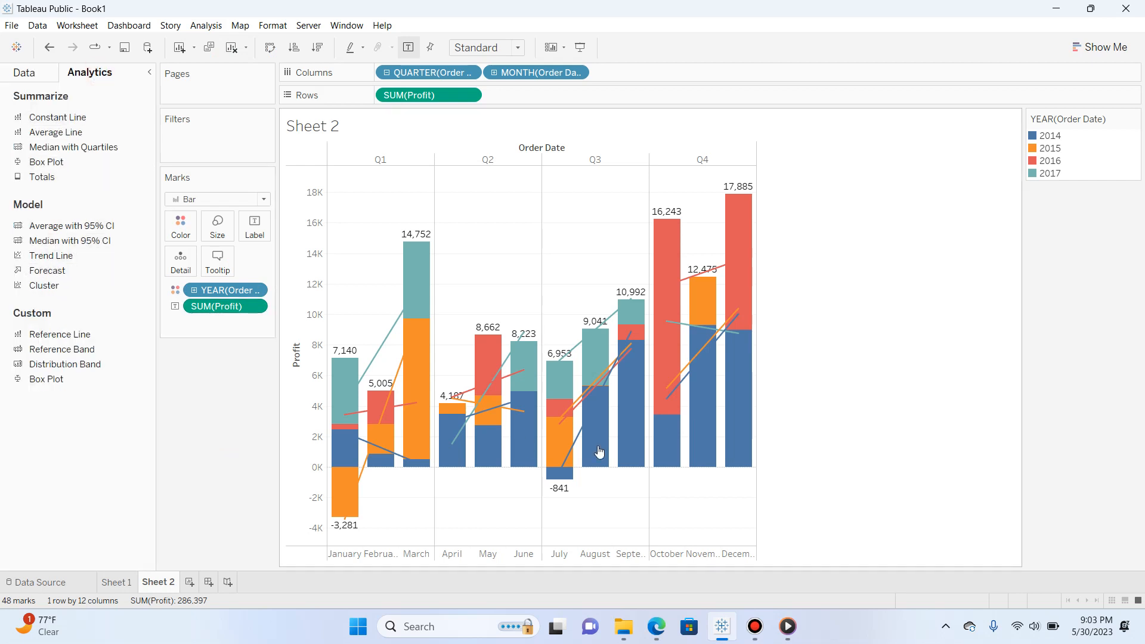
mouse_move(585, 417)
key("ctrl+z")
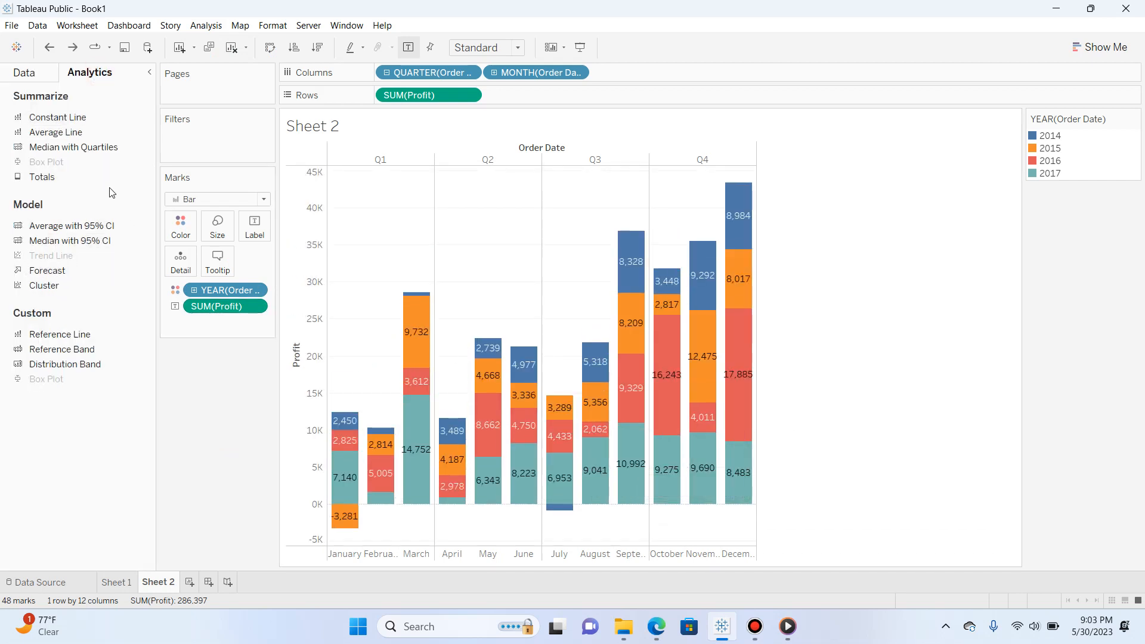
Add a median with quartiles to each quarter pane and an average line across the whole table of profit bars
left_click_drag(76, 146, 484, 254)
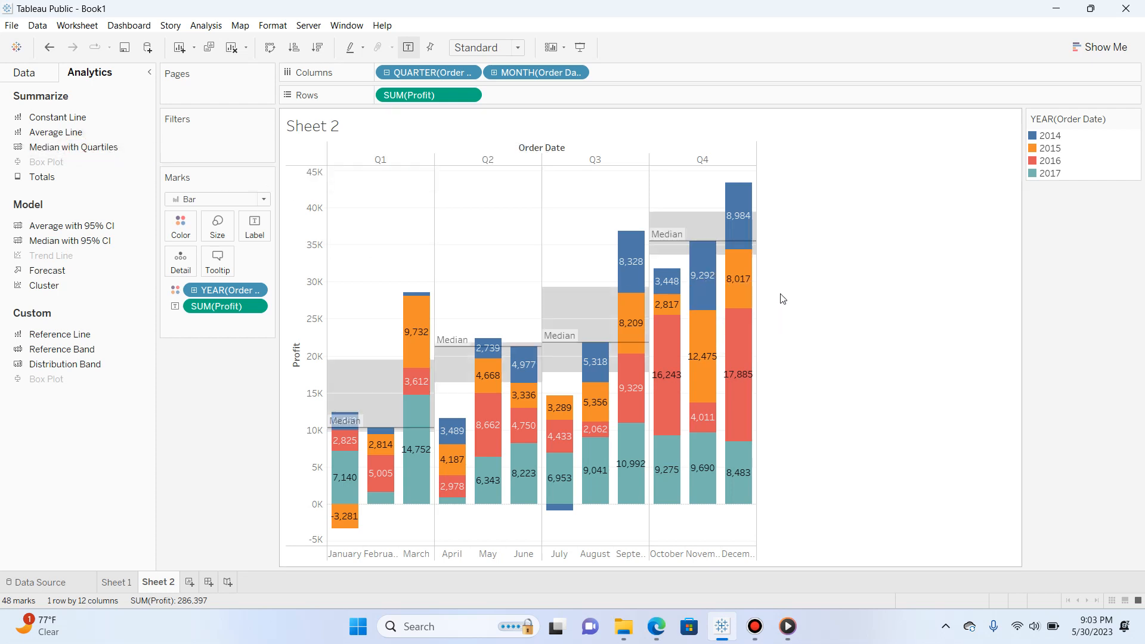
mouse_move(573, 351)
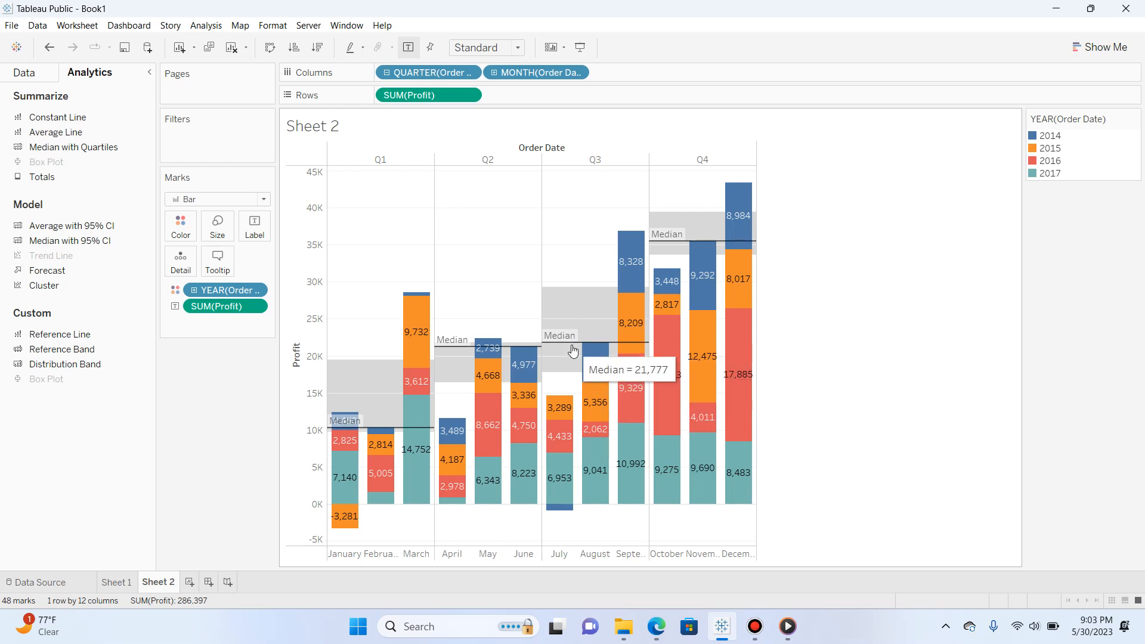
left_click_drag(56, 131, 400, 160)
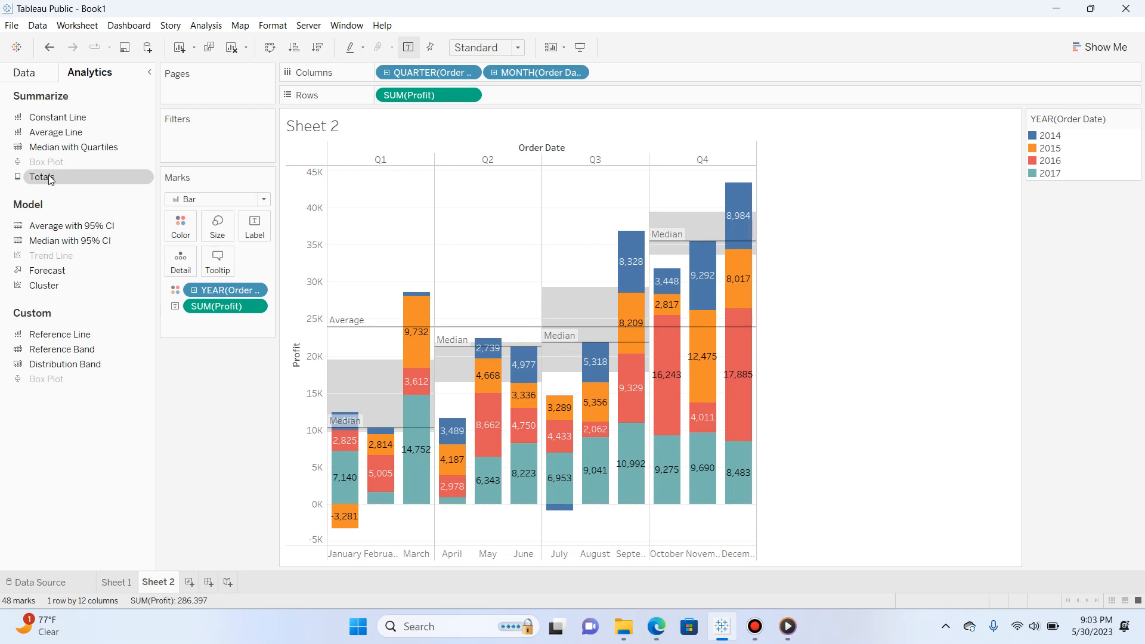
Add a constant line to the profit bars across the whole table, and undo it
left_click_drag(50, 117, 400, 172)
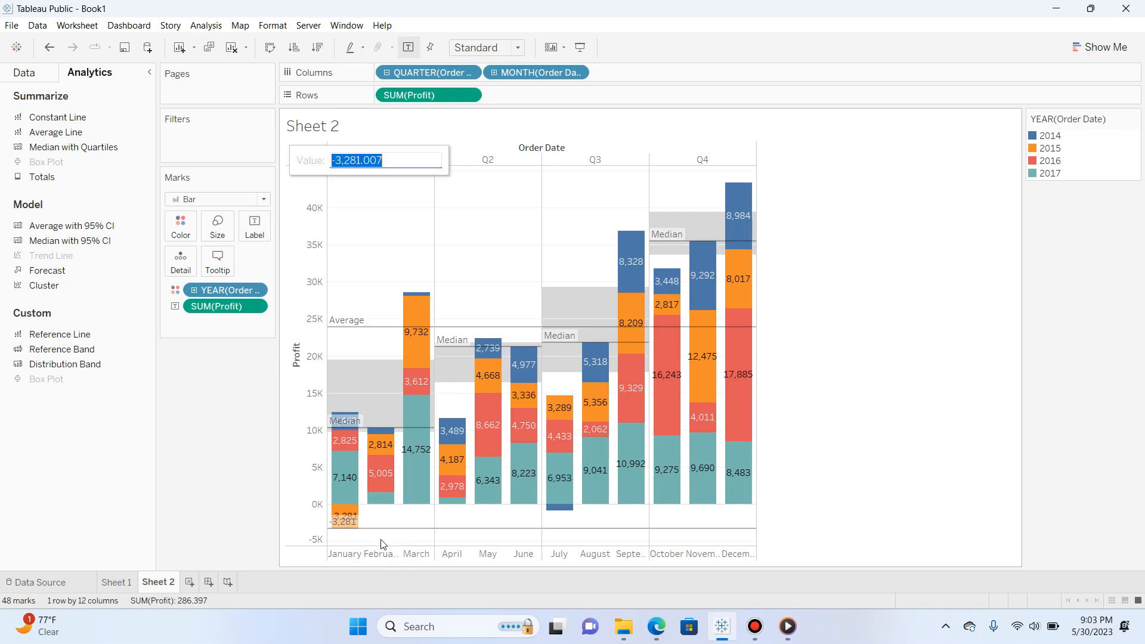
key("ctrl+z")
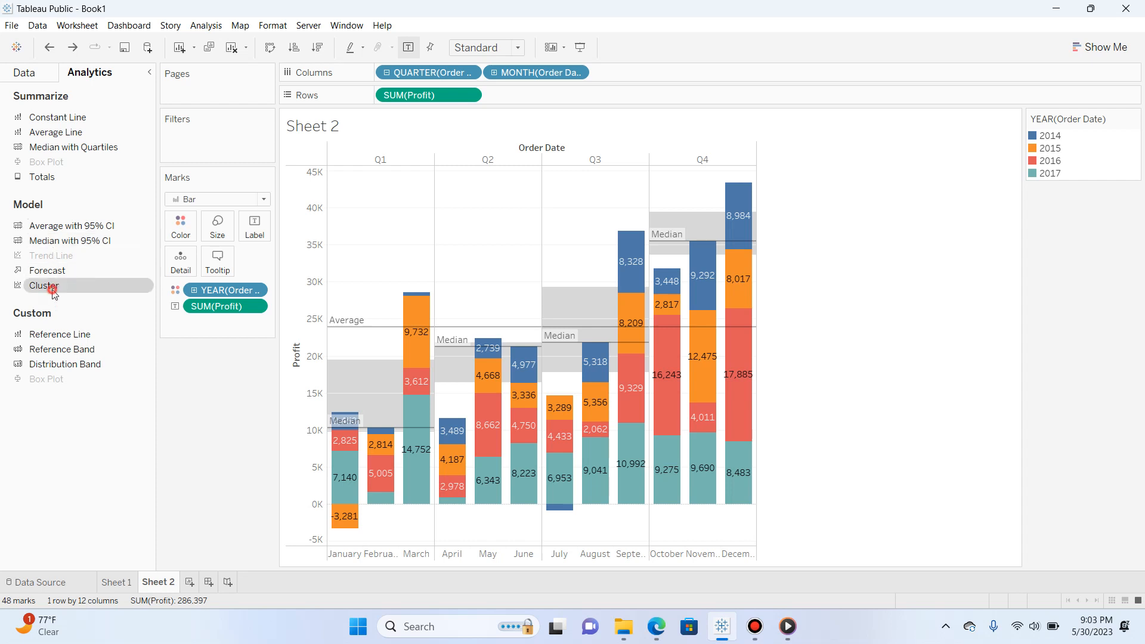
Cluster the profit bars by SUM(Profit) with an automatic number of clusters, and highlight Cluster 1, Cluster 2 and Cluster 3 in turn
left_click_drag(53, 290, 391, 161)
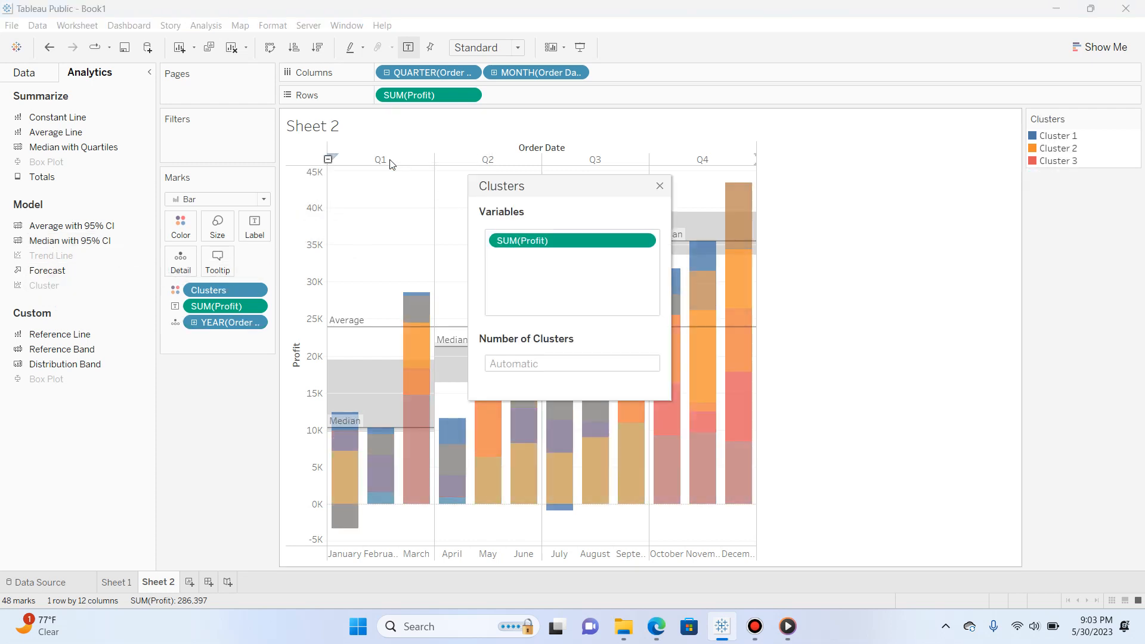
left_click(659, 191)
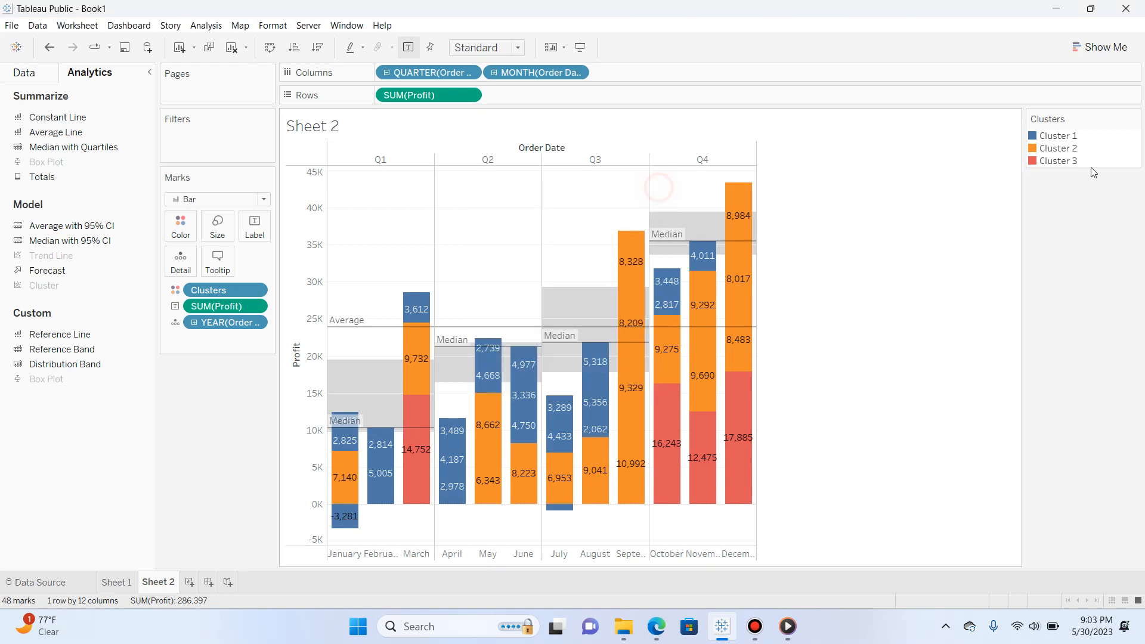
left_click(1048, 136)
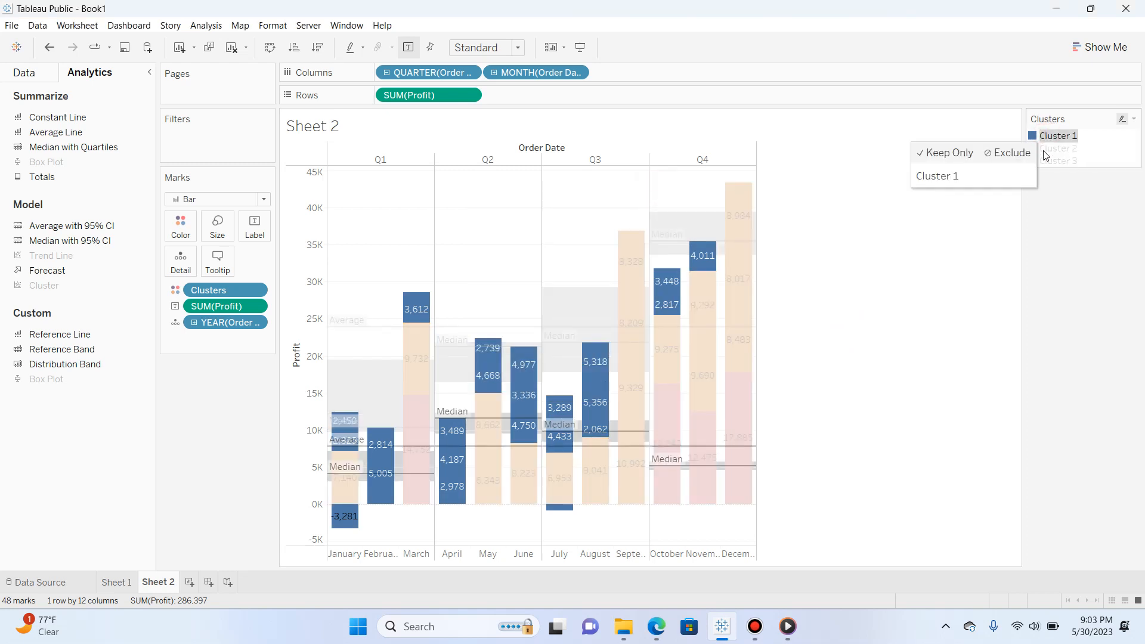
left_click(1054, 148)
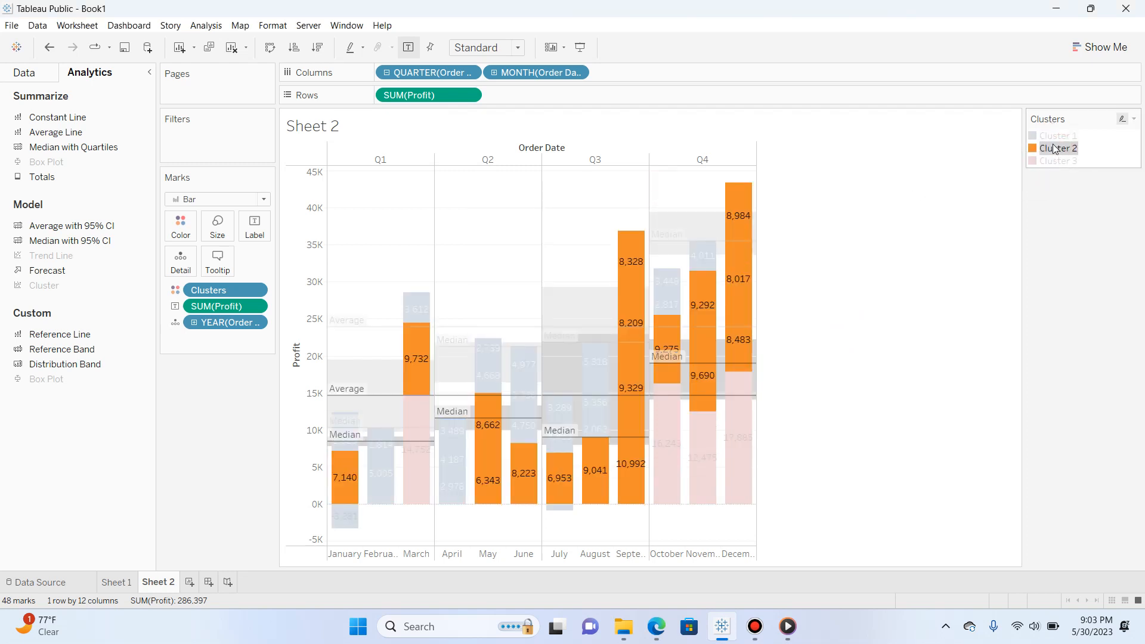
left_click(1059, 161)
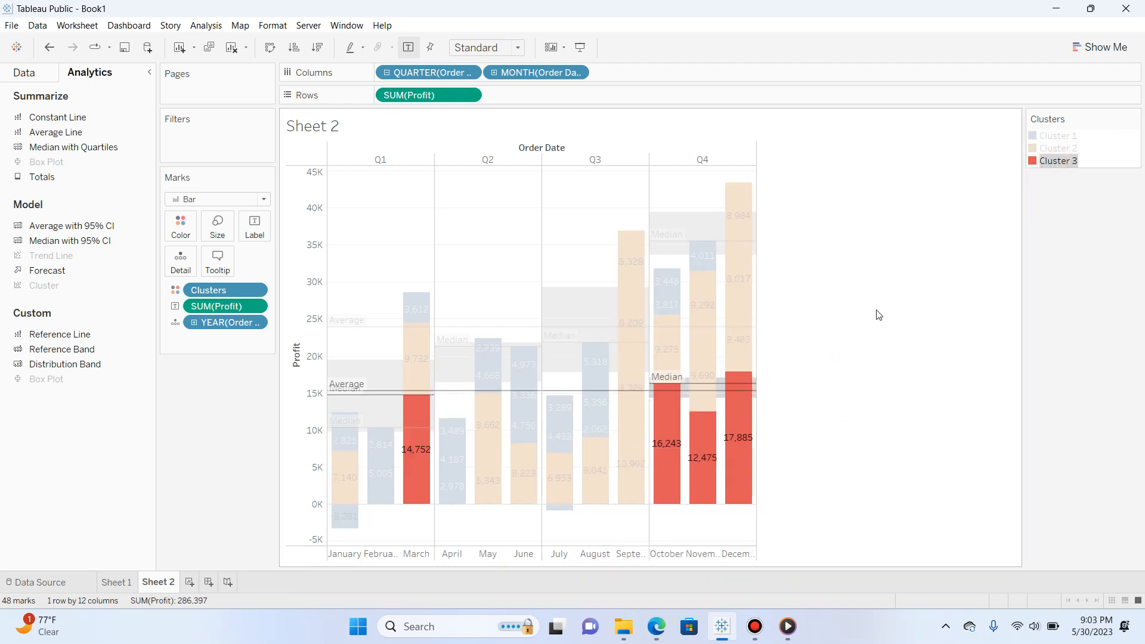
Swap the chart's rows and columns, clear the cluster highlight, and swap the axes back
left_click(273, 47)
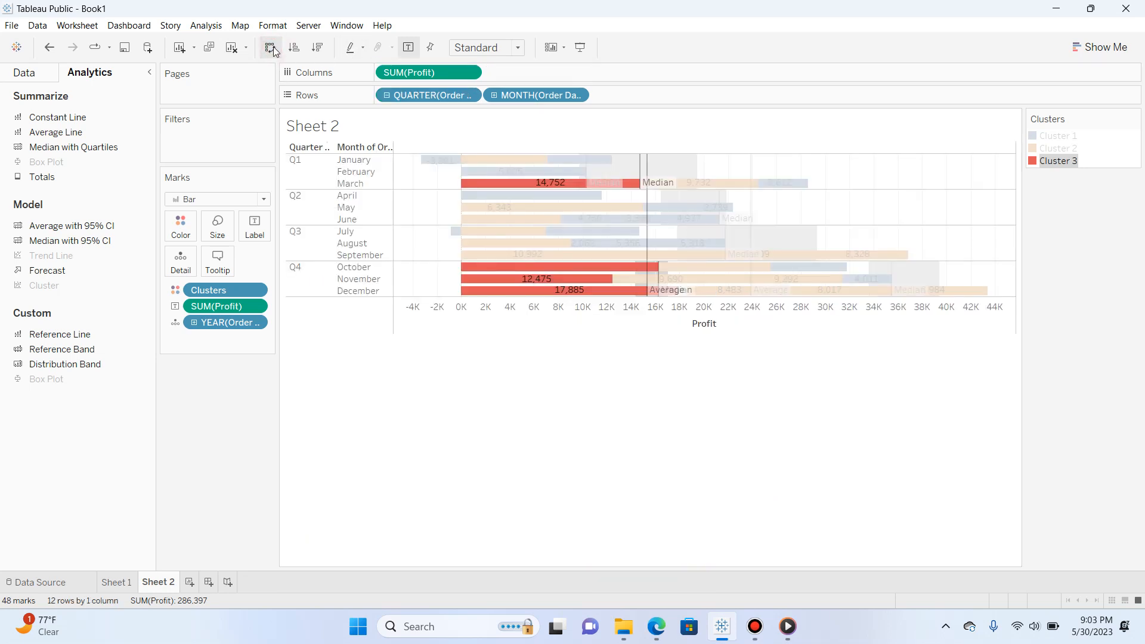
left_click(475, 409)
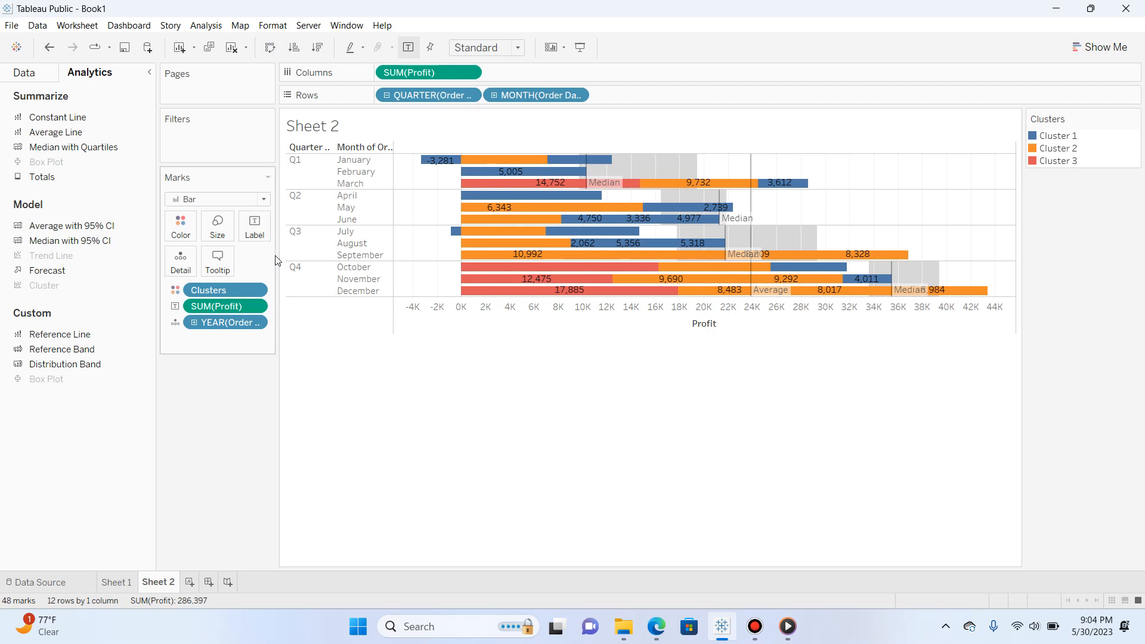
left_click(271, 49)
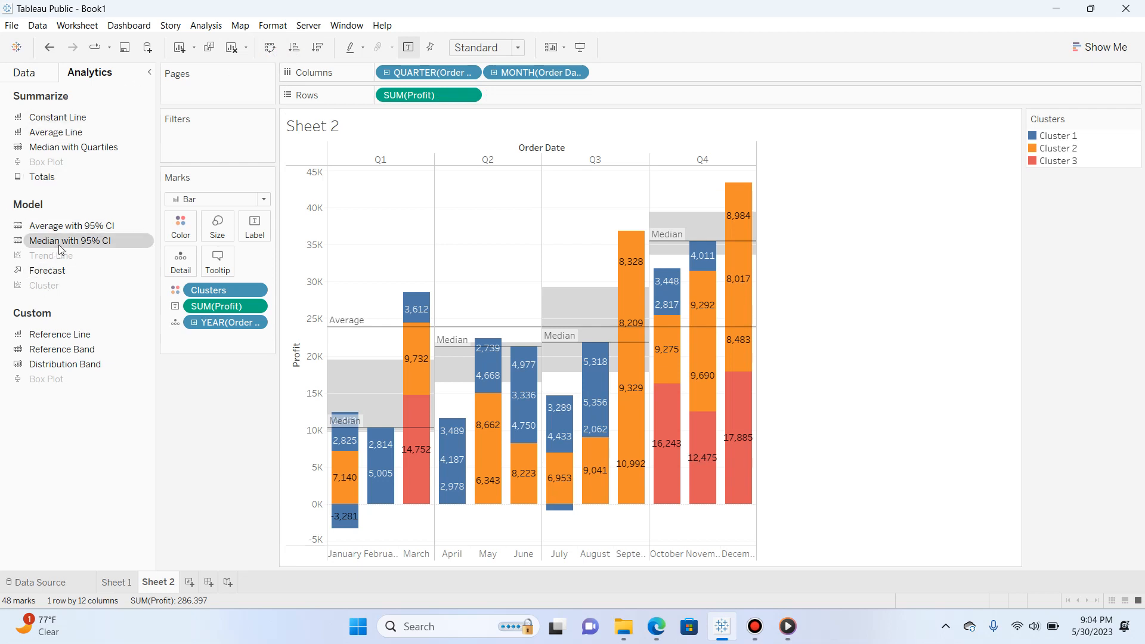
Add a median with 95% CI across the whole table, and try a forecast on the clustered bars before undoing it
left_click_drag(59, 242, 424, 169)
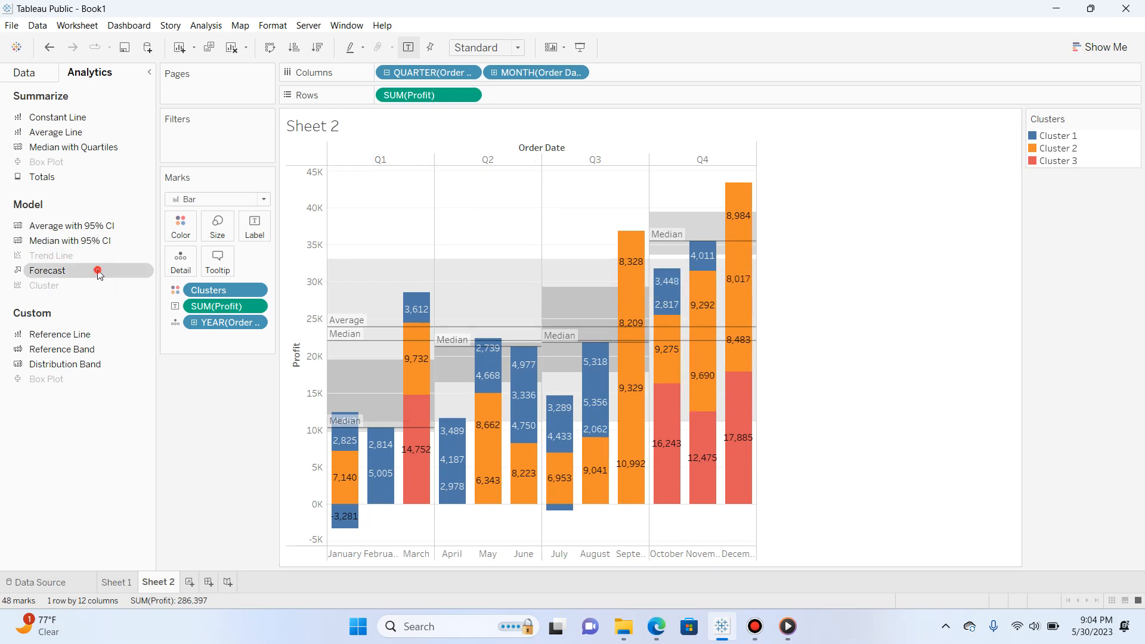
left_click_drag(97, 270, 403, 160)
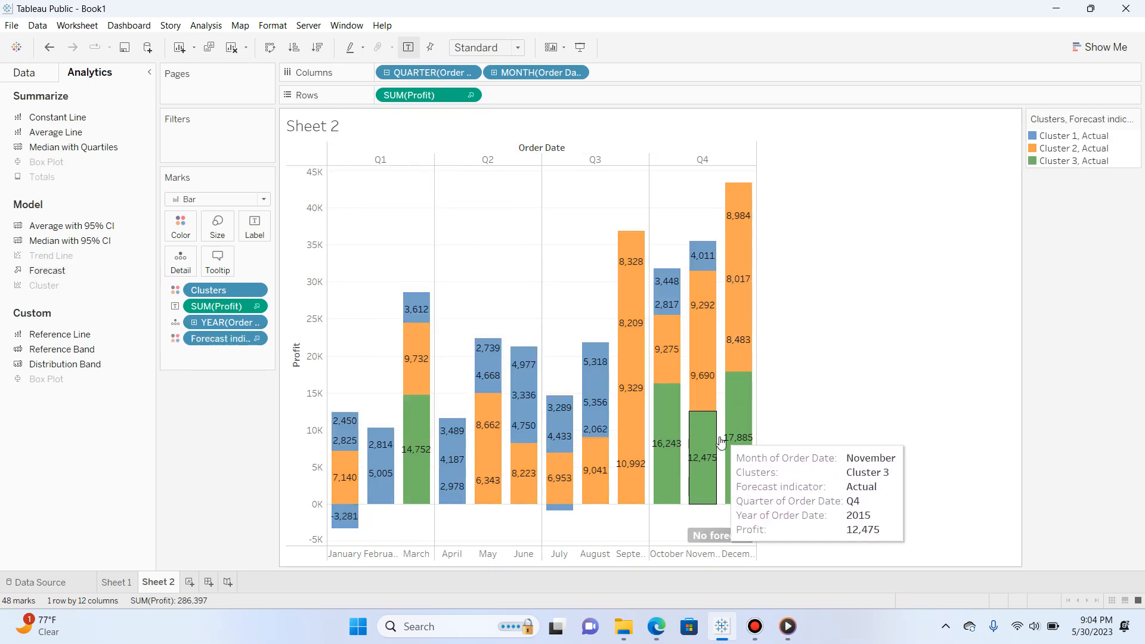
mouse_move(740, 540)
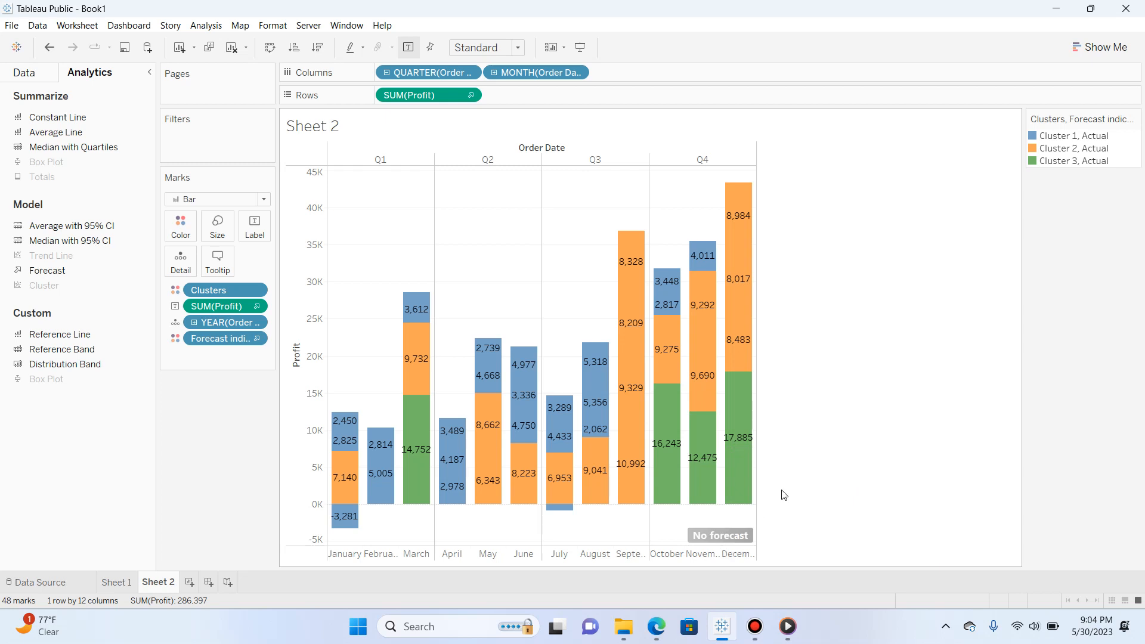
key("ctrl+z")
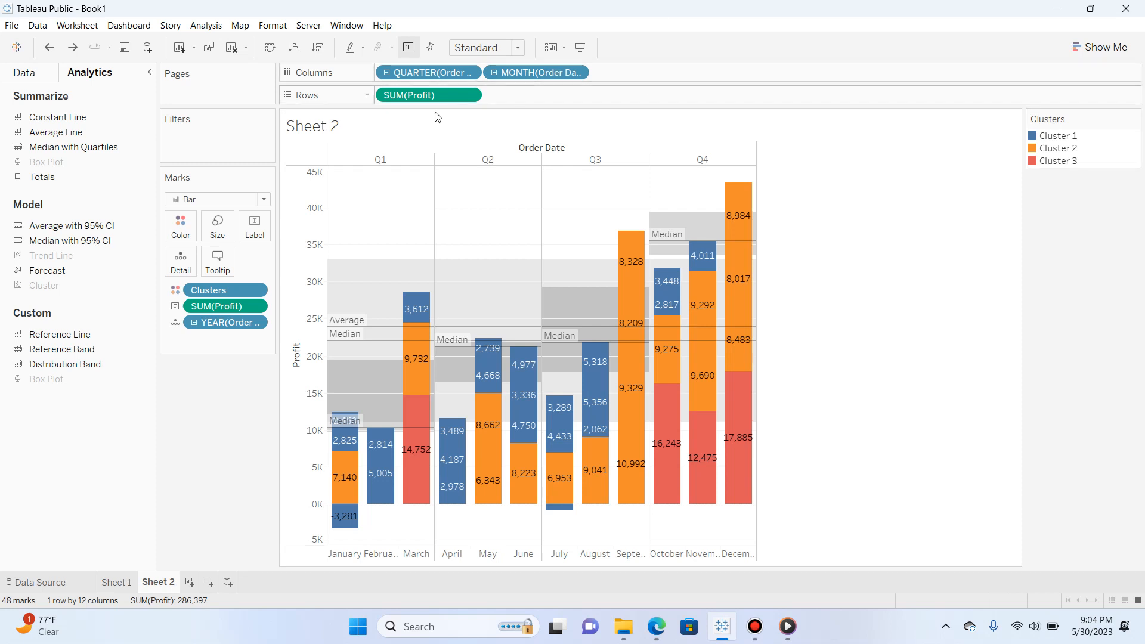
Collapse the side pane and convert the clustered profit bars to a continuous area chart and to a discrete area chart
left_click(149, 72)
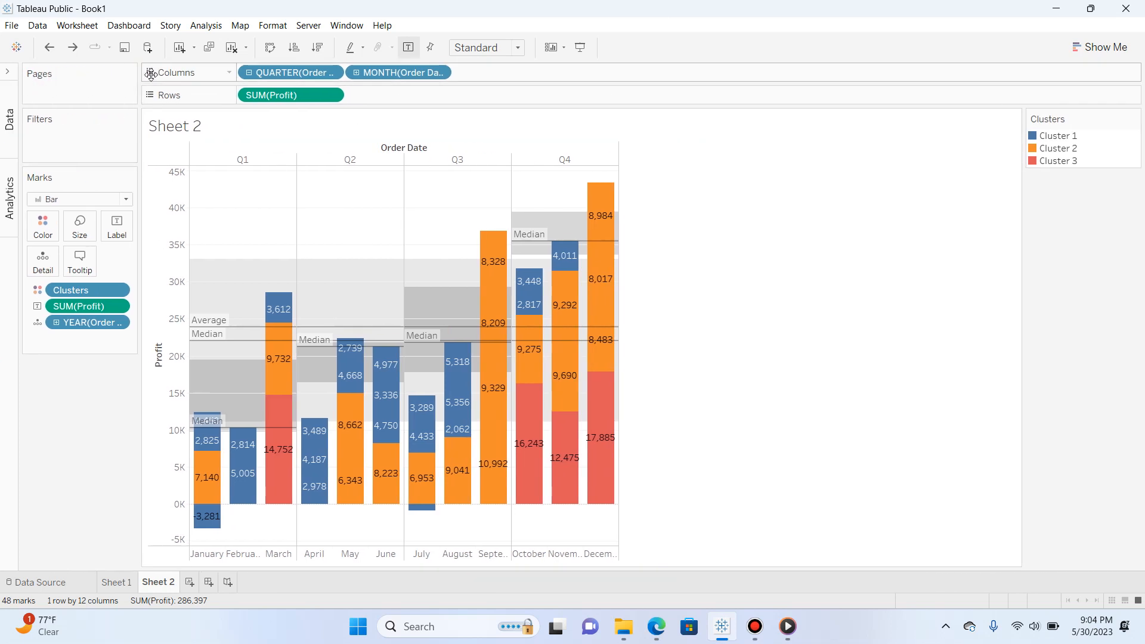
left_click(1109, 46)
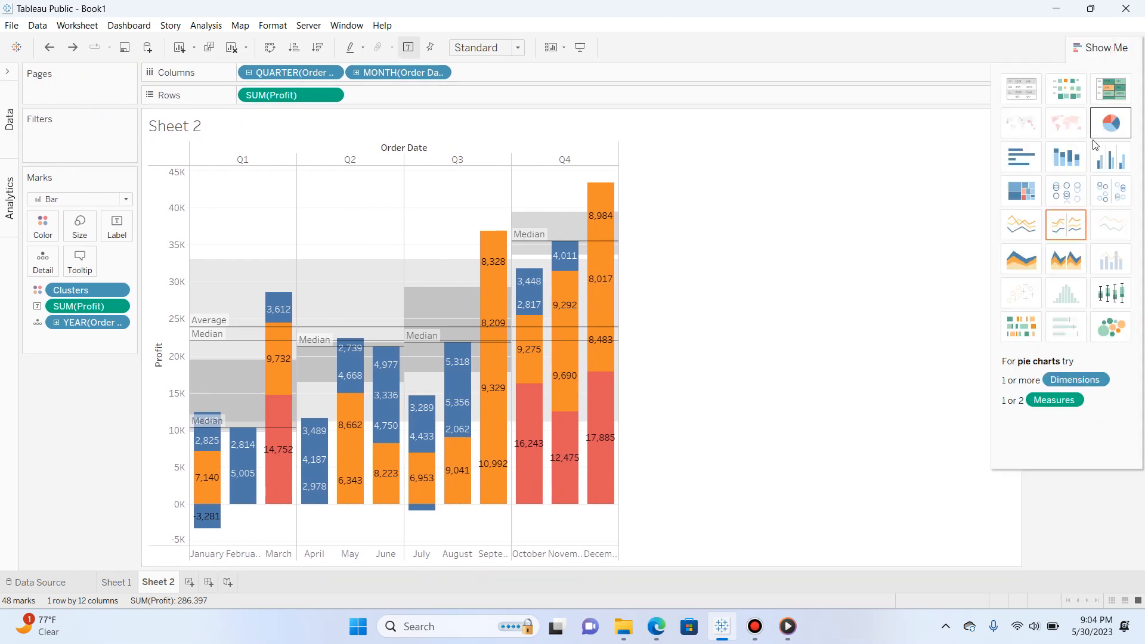
left_click(1006, 266)
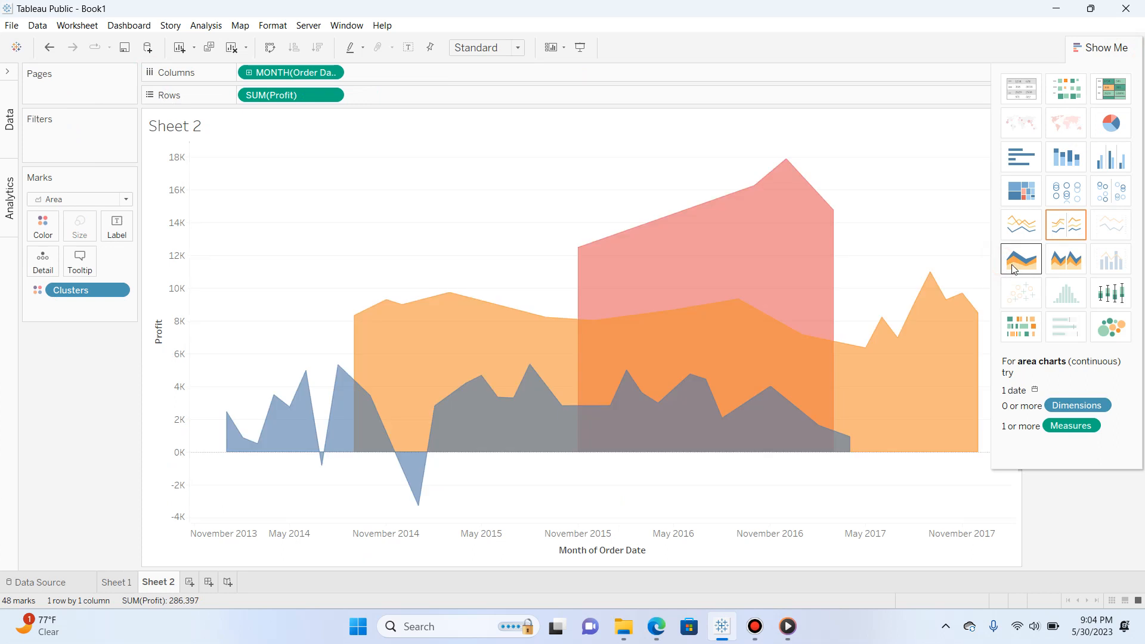
left_click(1061, 263)
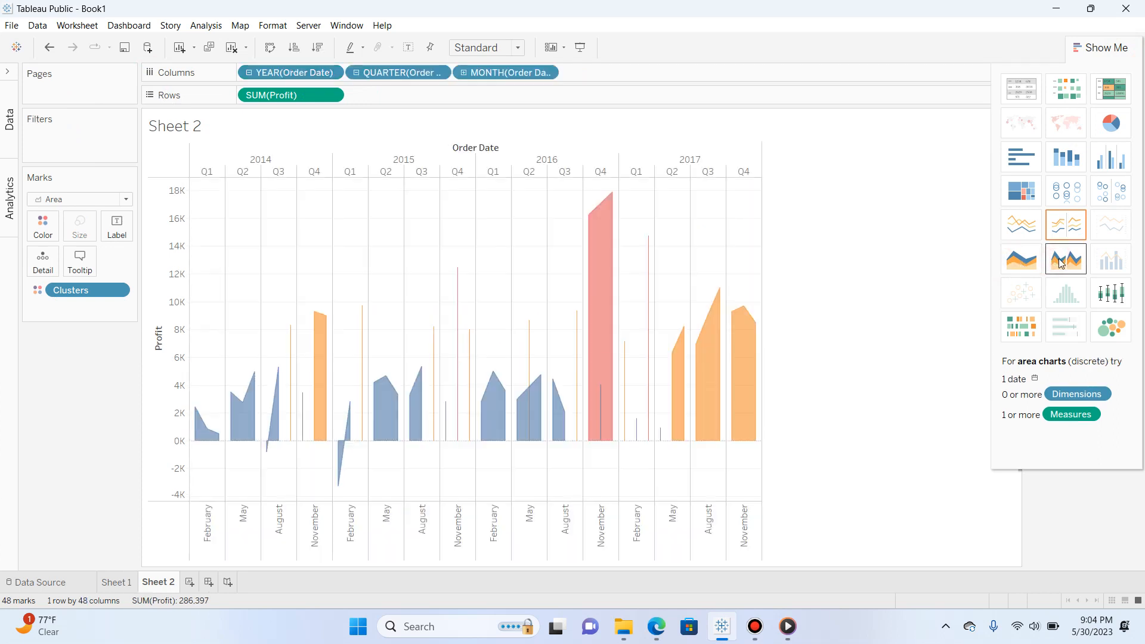
Convert the view to a continuous line chart, and set the month of Order Date on the columns to discrete
left_click(1029, 230)
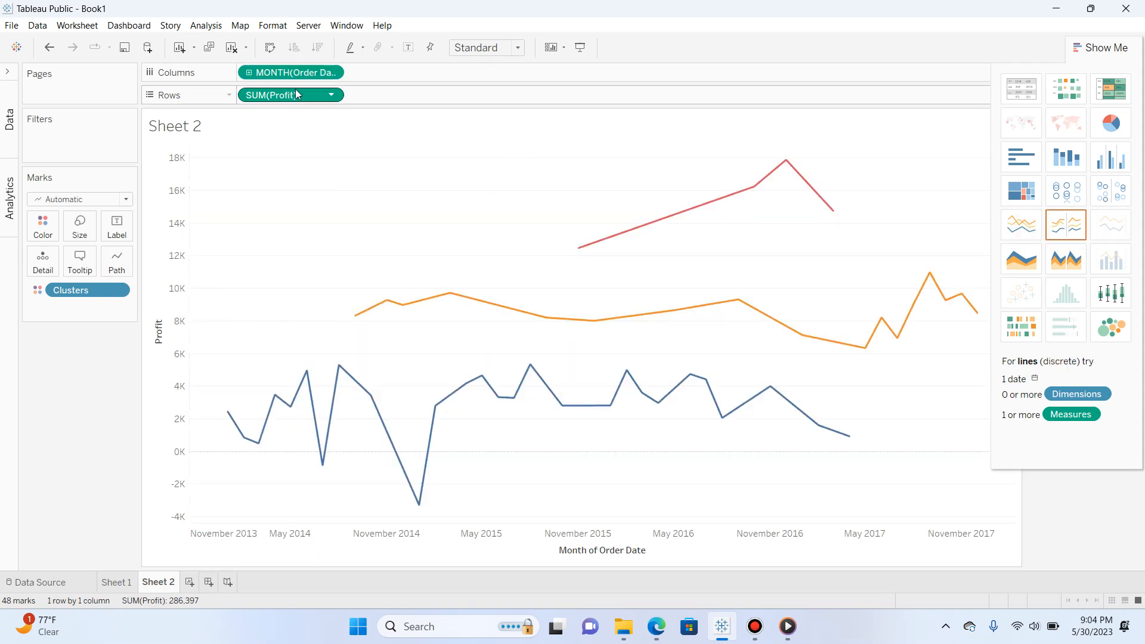
right_click(287, 76)
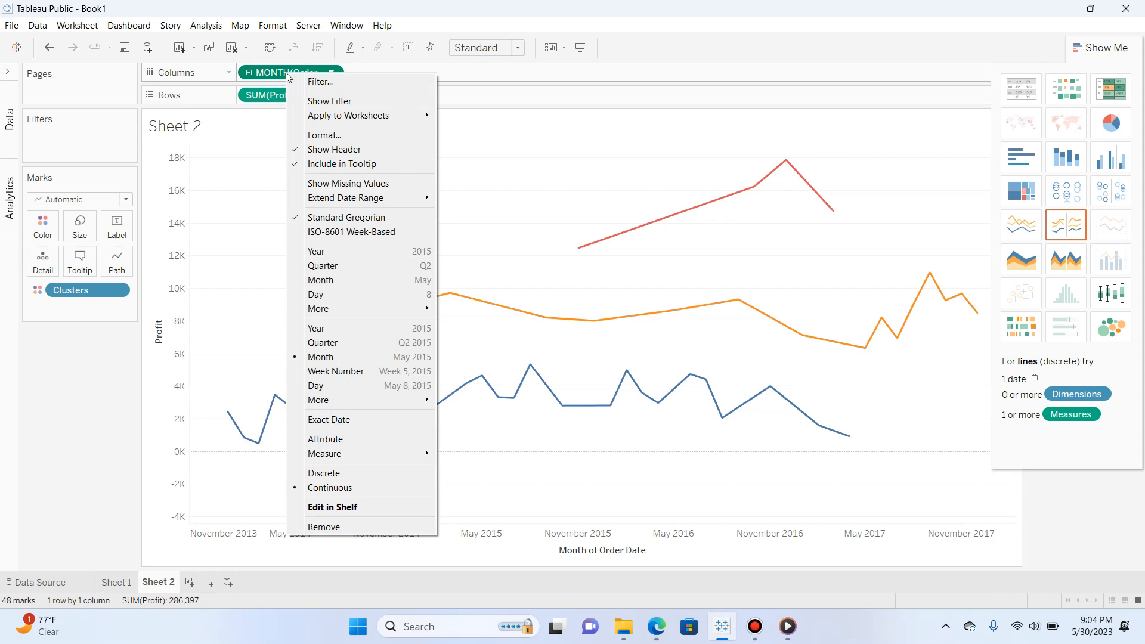
left_click(340, 475)
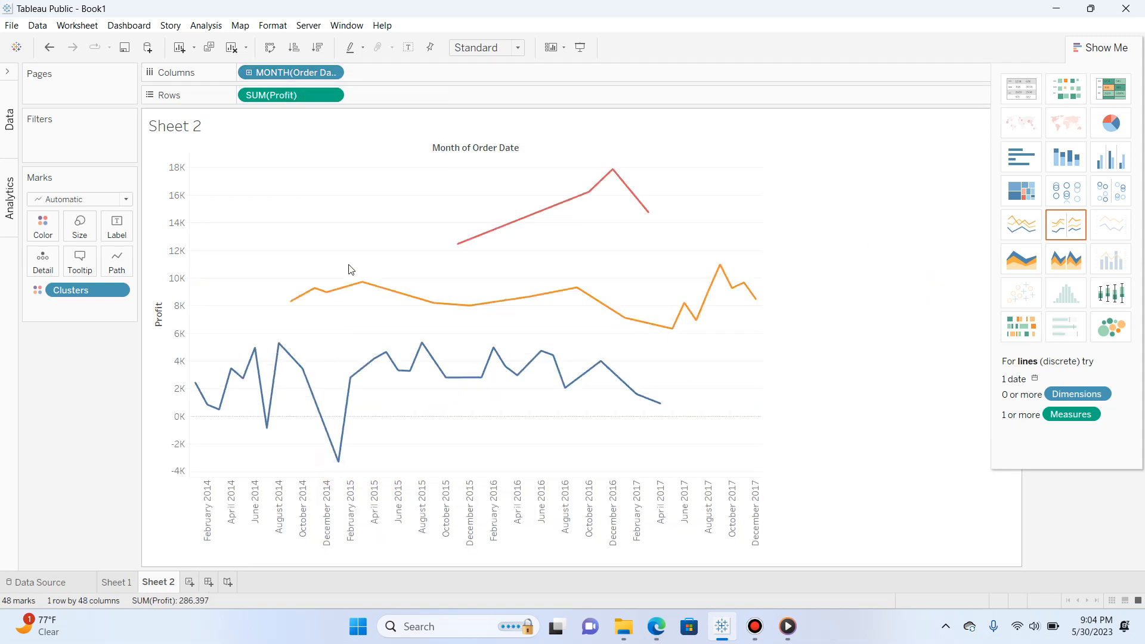
Try the clustered monthly profit as packed bubbles, horizontal bars, stacked bars and side-by-side bars
left_click(1095, 335)
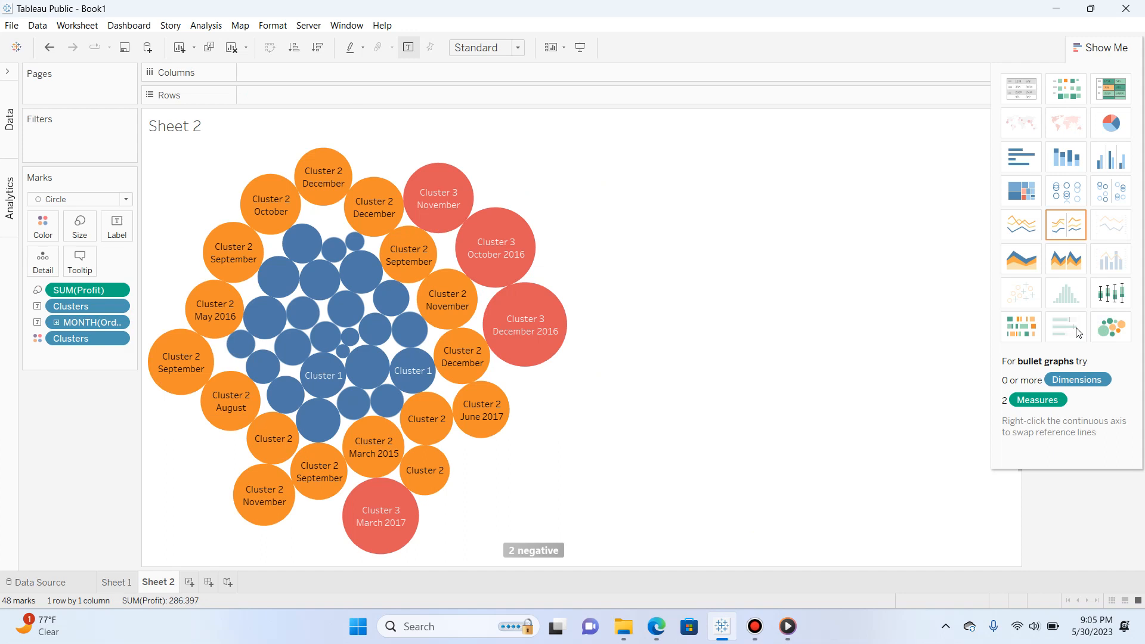
left_click(1021, 157)
left_click(1059, 161)
left_click(1111, 157)
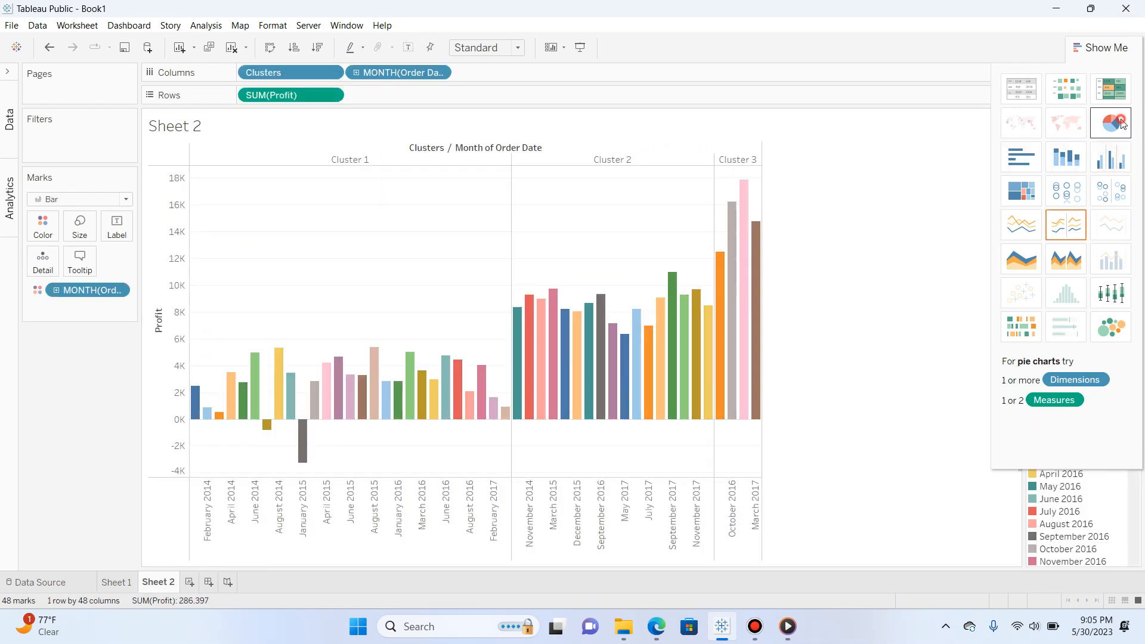
Try the clustered profit as a pie chart, highlight table and heat map, ending with a box-and-whisker plot
left_click(1110, 123)
left_click(1110, 89)
left_click(1068, 95)
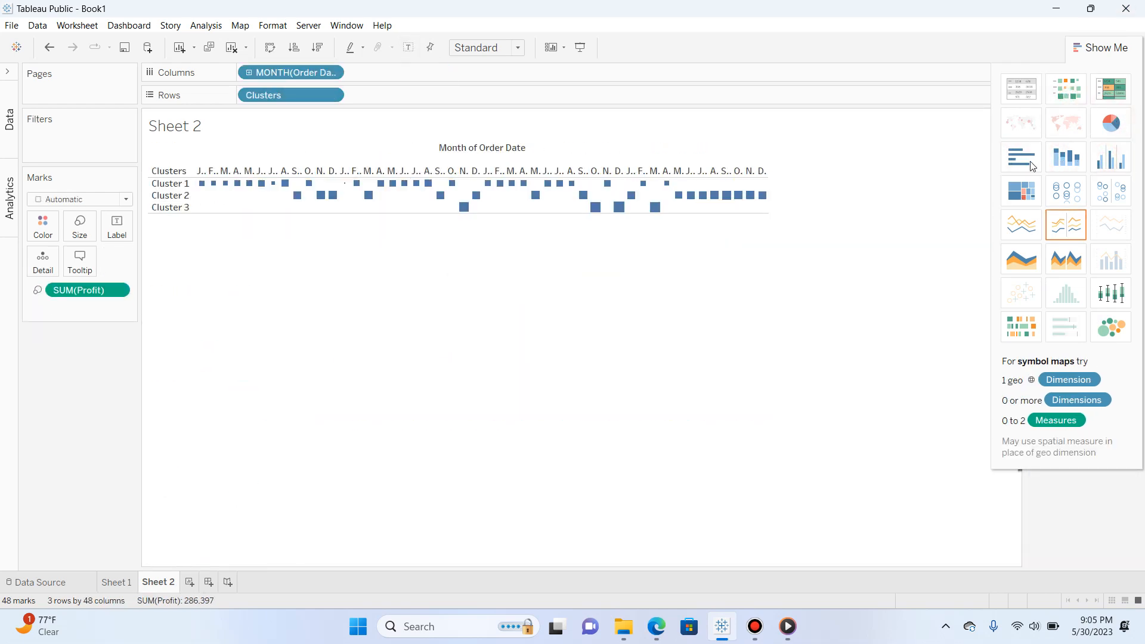
left_click(1098, 303)
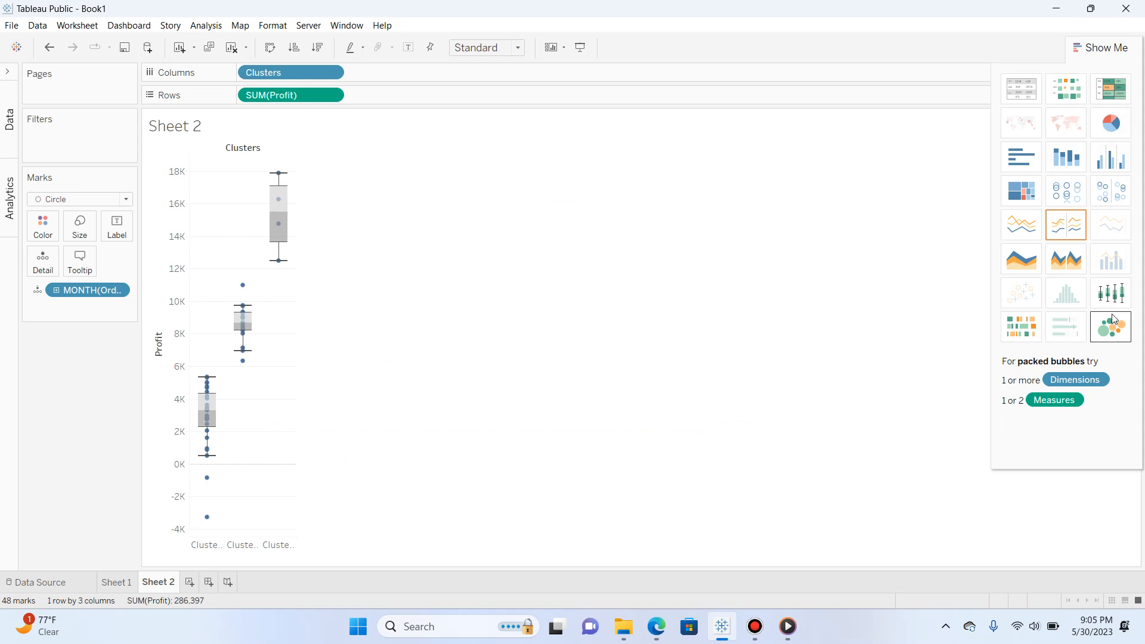